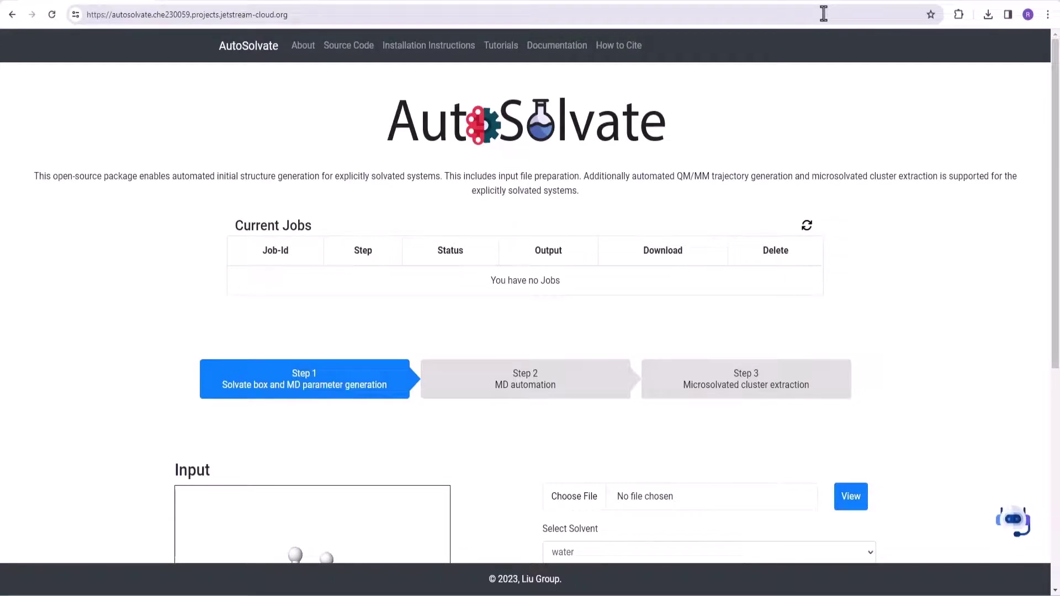
Reload the site, pass the daisy-image human check, and enter the AutoSolvate main page
click(824, 13)
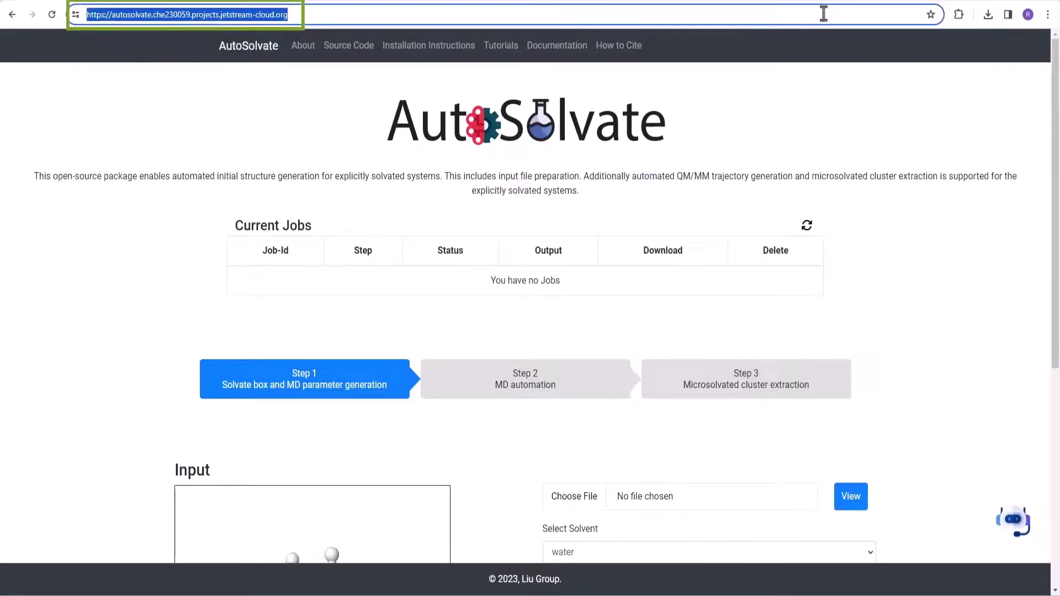
key(Return)
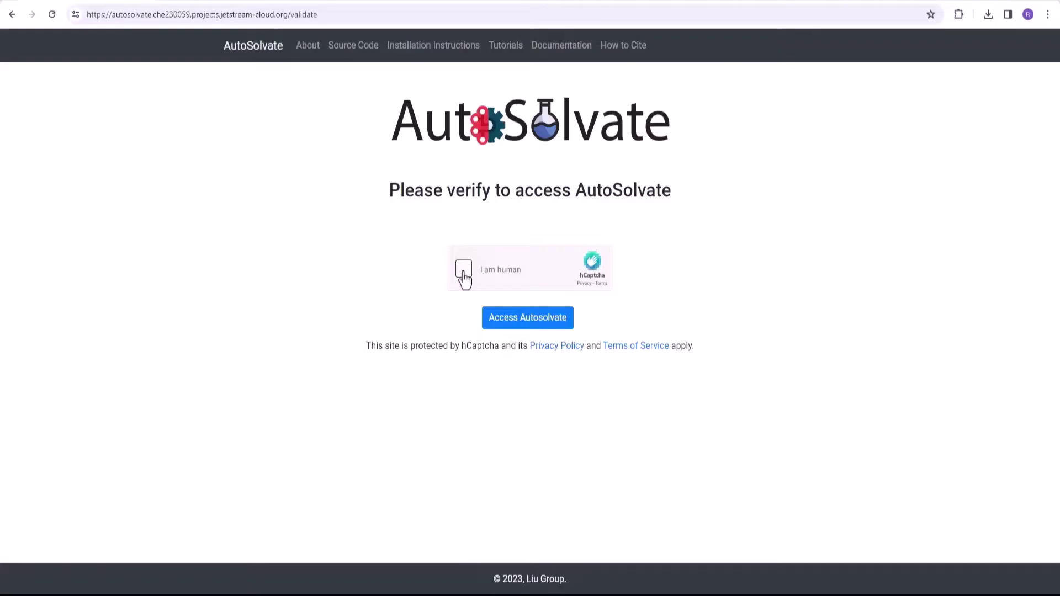
click(463, 272)
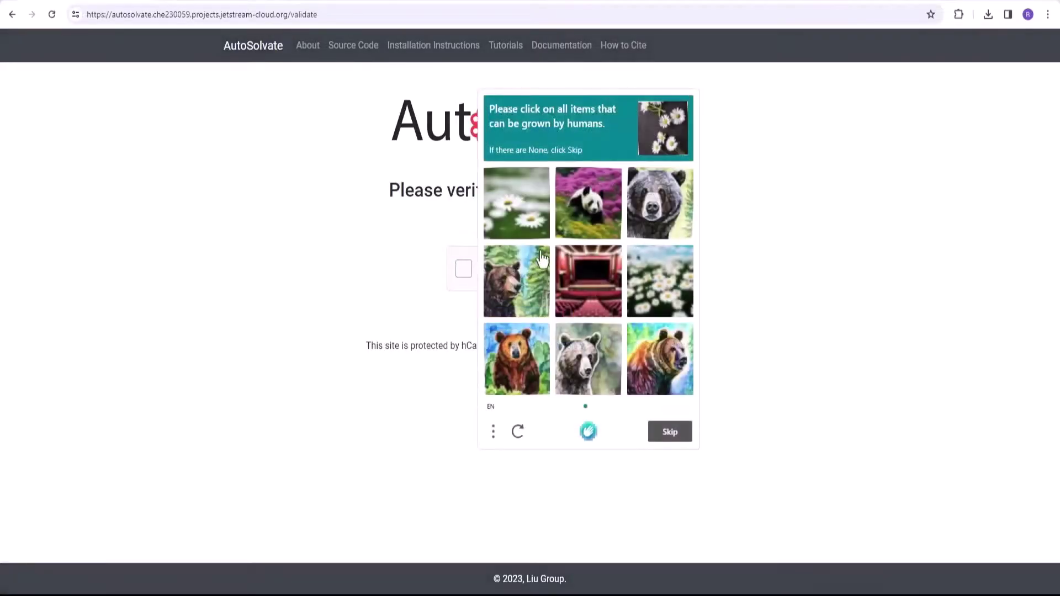
click(532, 208)
click(675, 309)
click(682, 435)
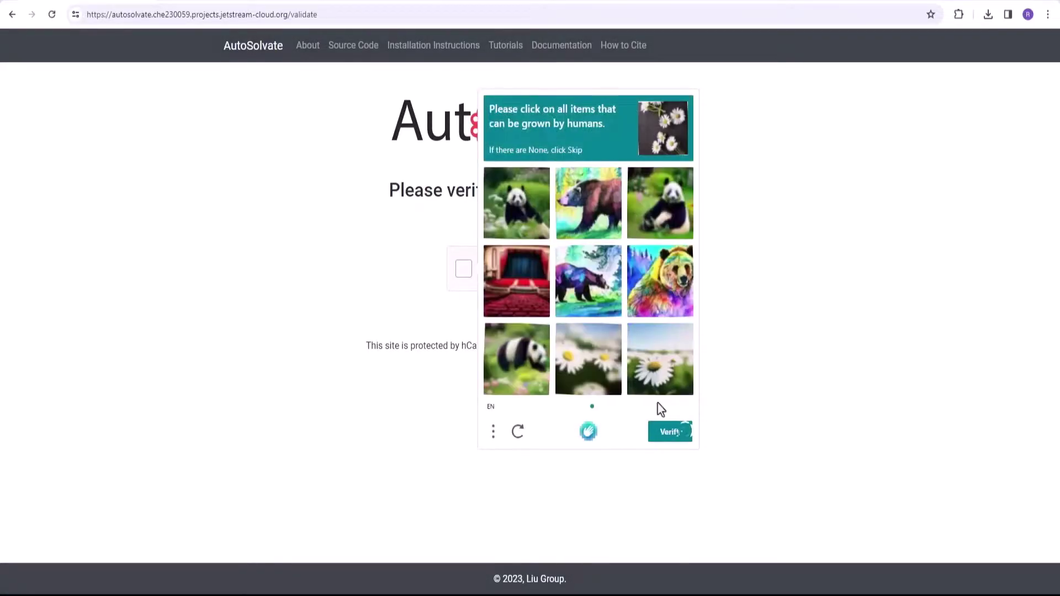
click(598, 362)
click(669, 362)
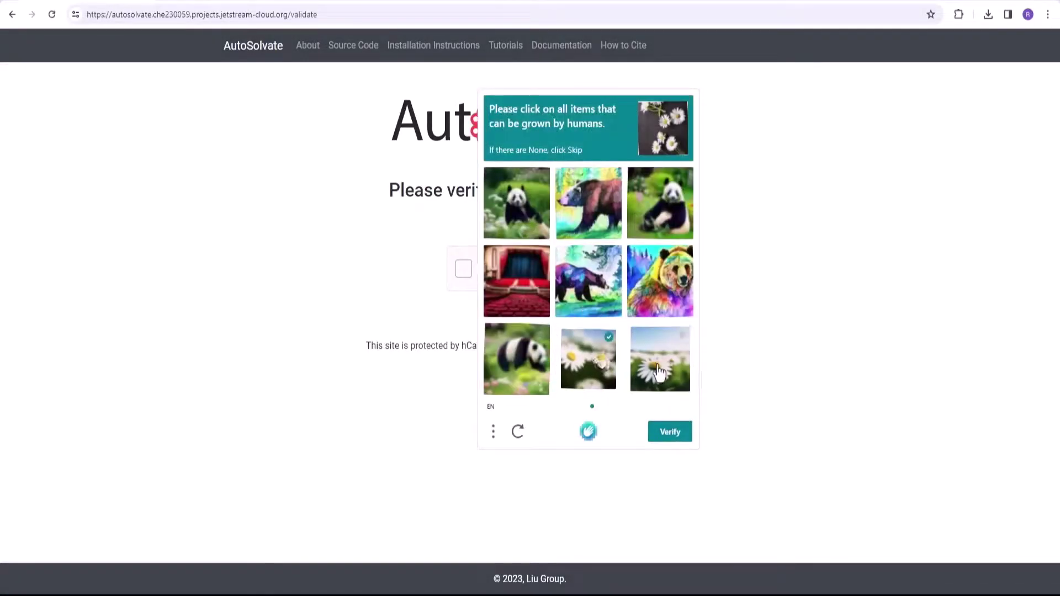
click(670, 439)
click(535, 322)
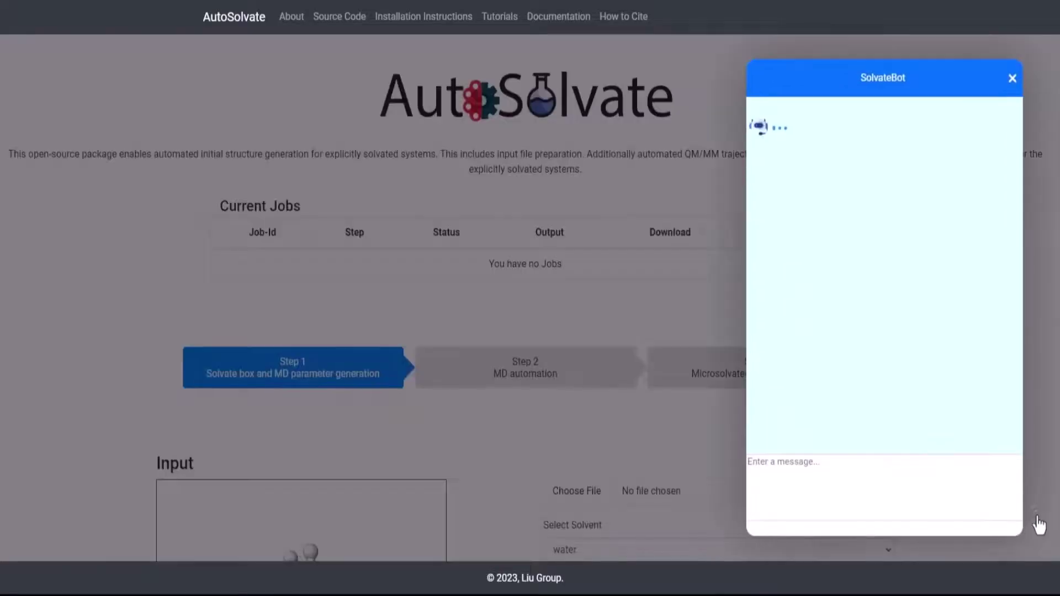
Open the SolvateBot chat assistant from the bottom-right icon
click(1039, 524)
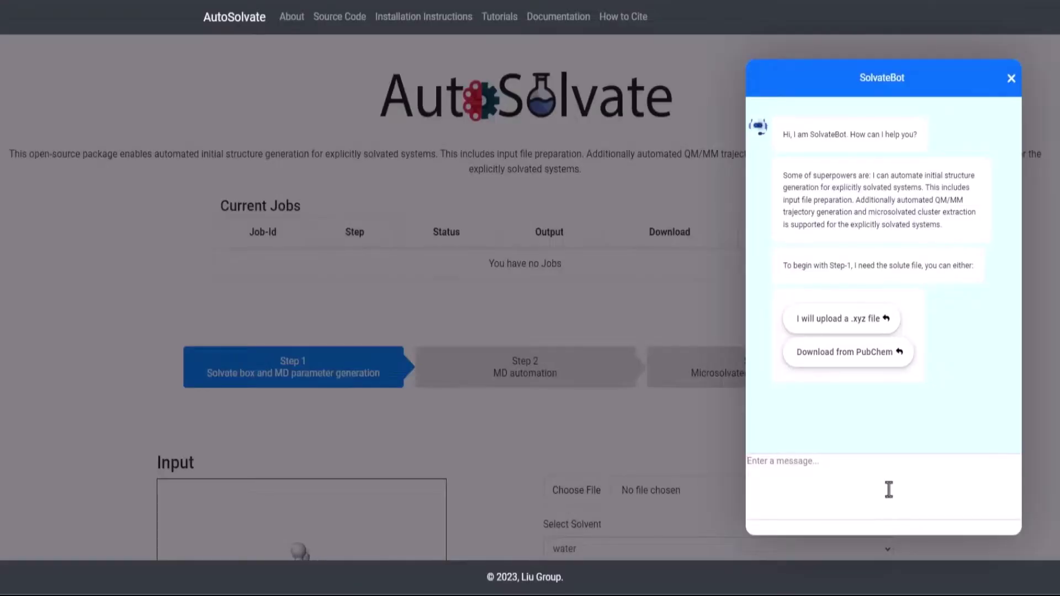
Choose the PubChem download option and send 'naphthalene' as the solute name
text(Download from PubChem)
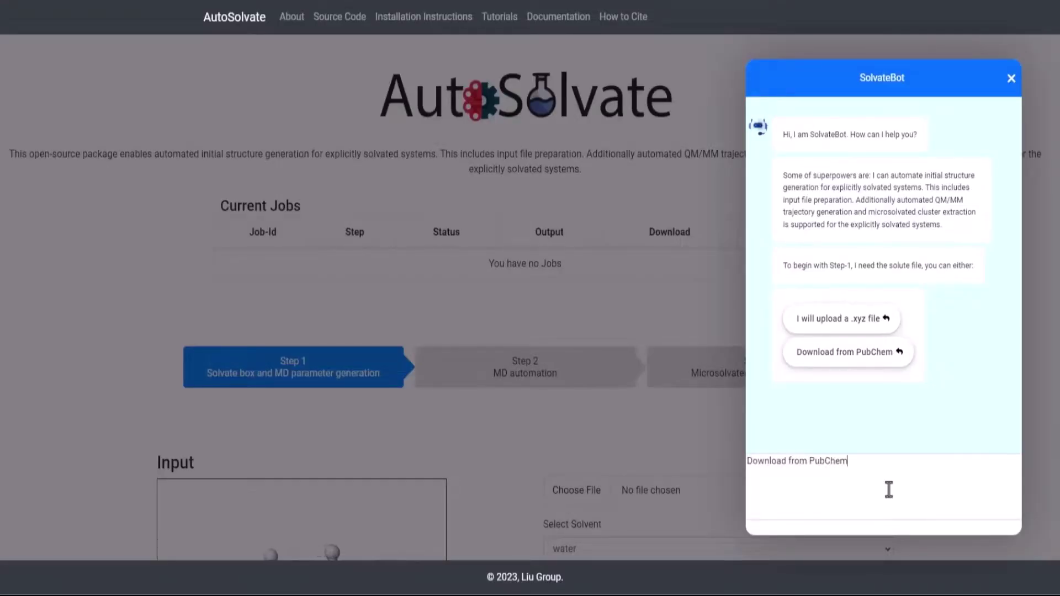
click(889, 356)
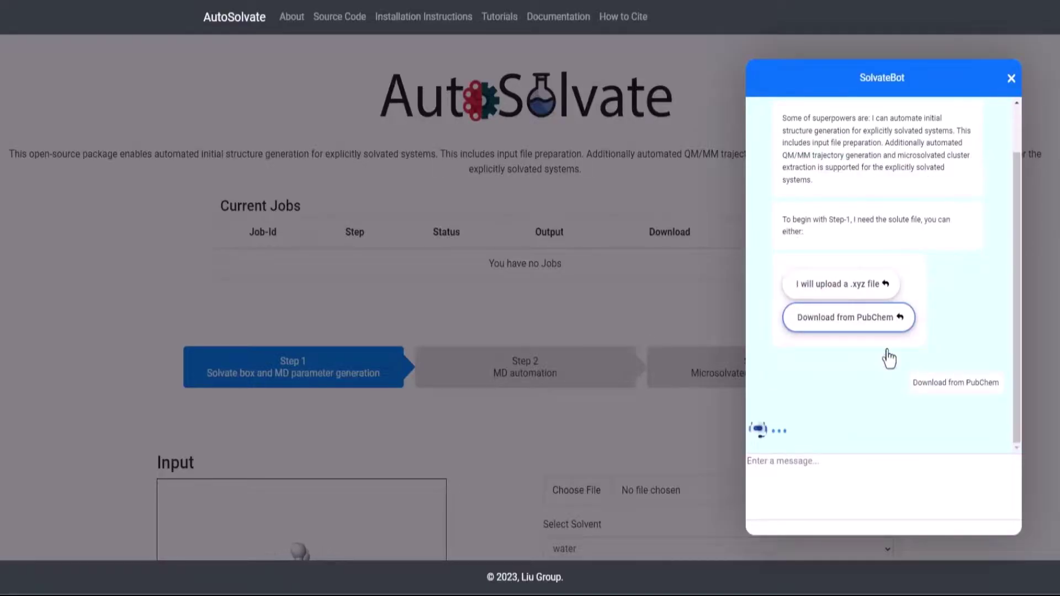
click(876, 485)
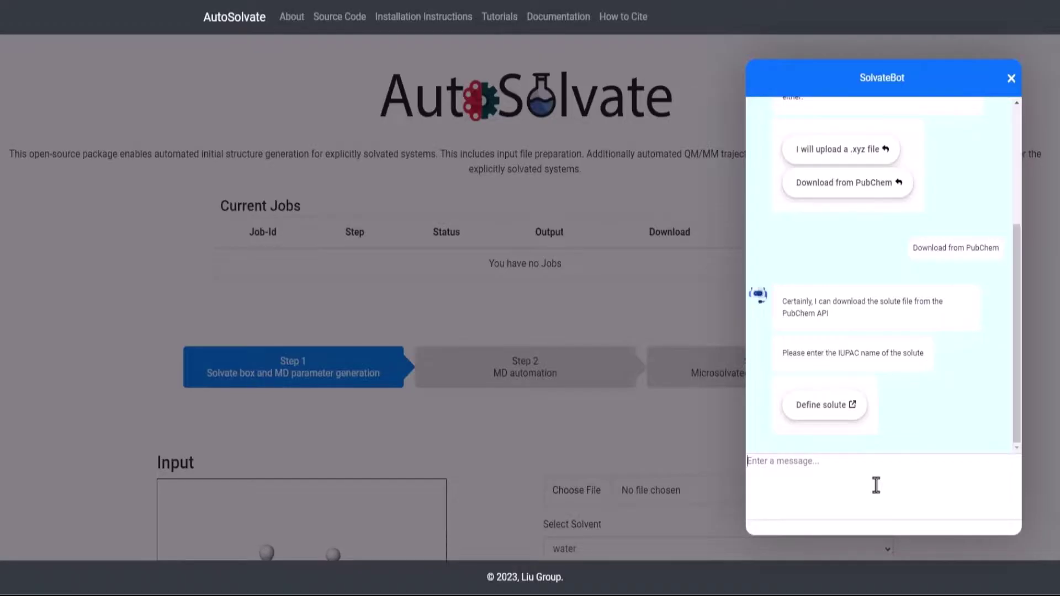
text(nap)
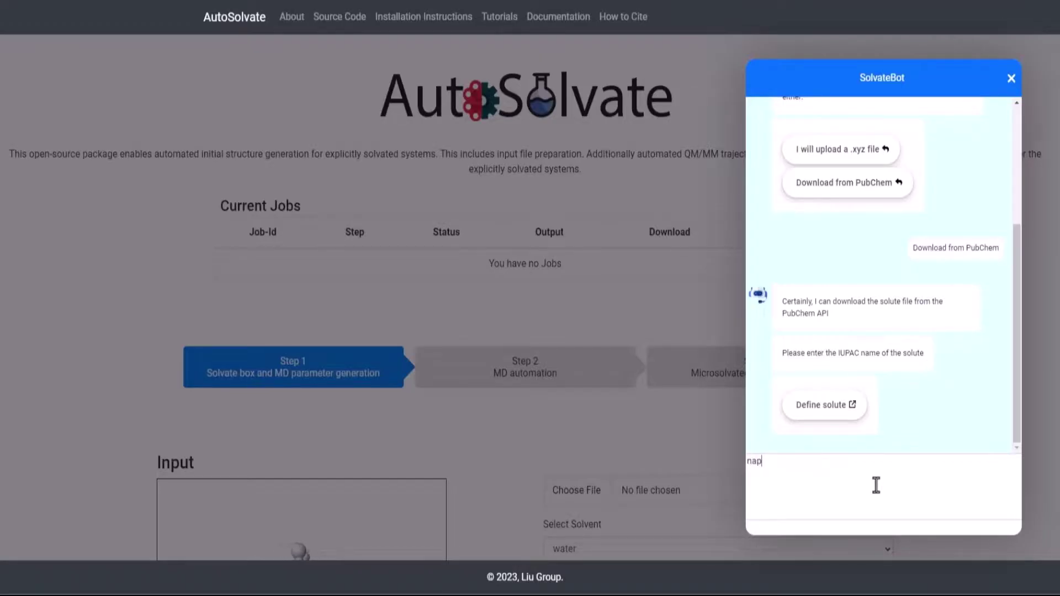
text(hthalene)
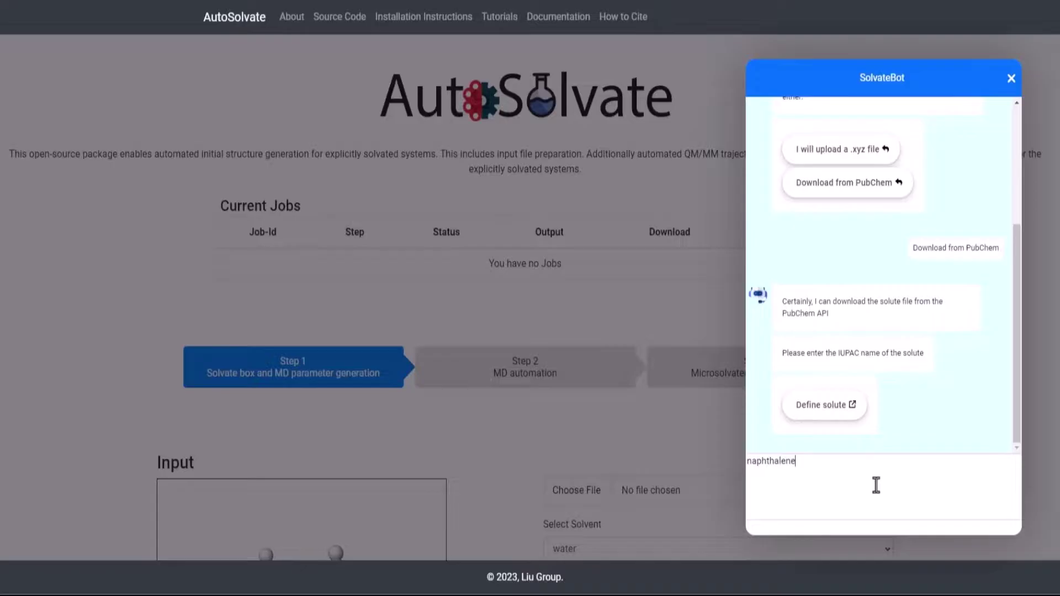
key(Return)
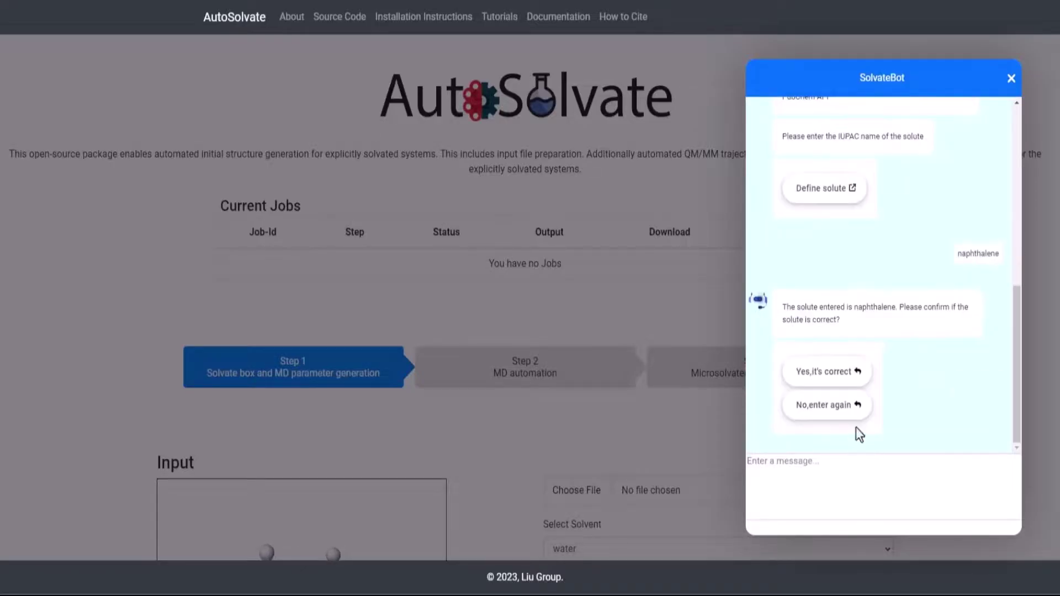
Confirm naphthalene as the solute and accept the recommended solute parameters
click(862, 371)
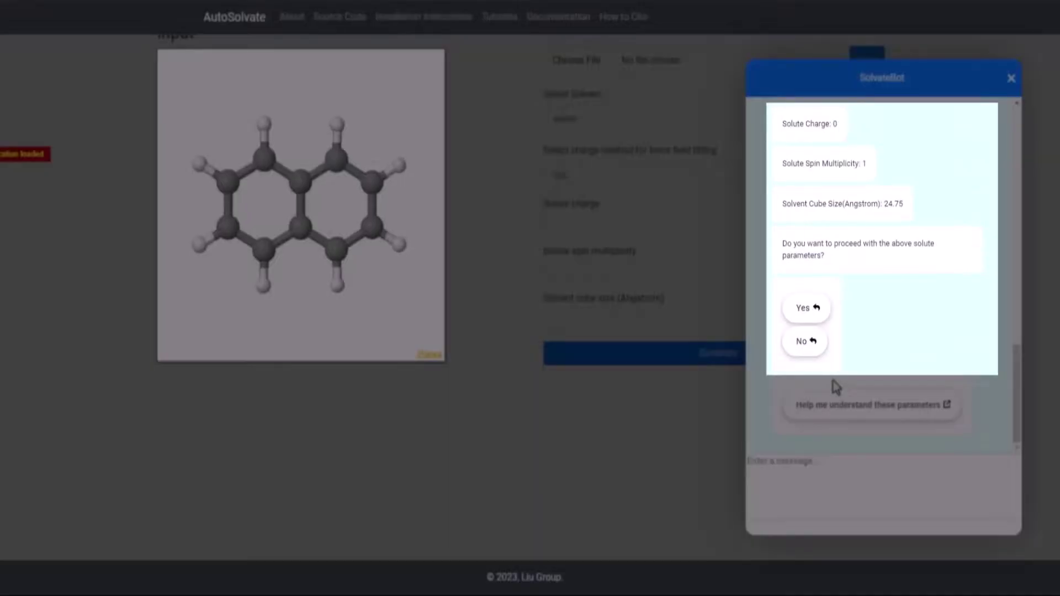
scroll(868, 365, up, 2)
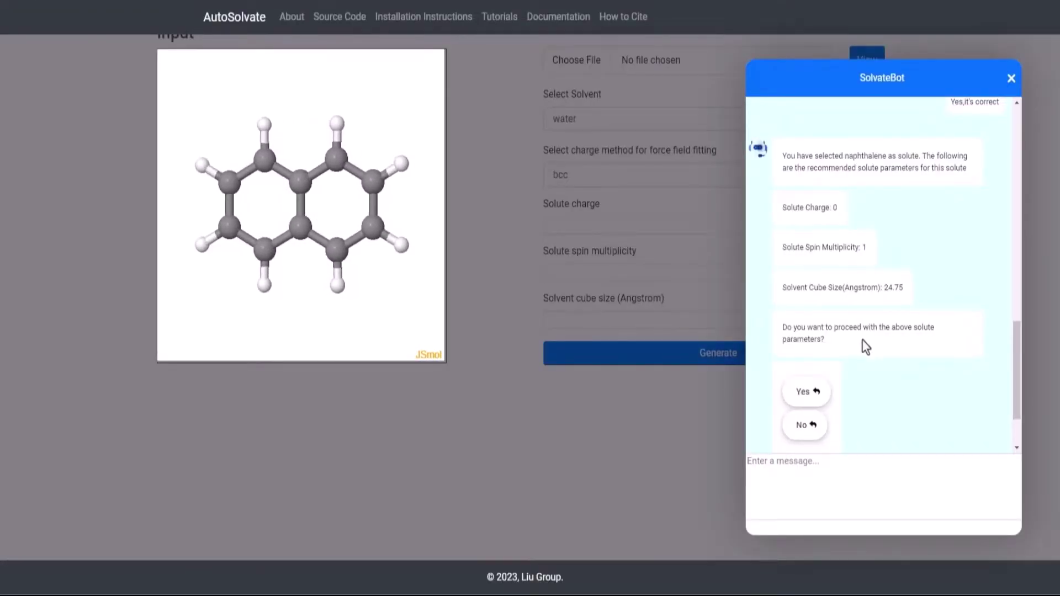
scroll(864, 344, down, 1)
scroll(866, 347, down, 1)
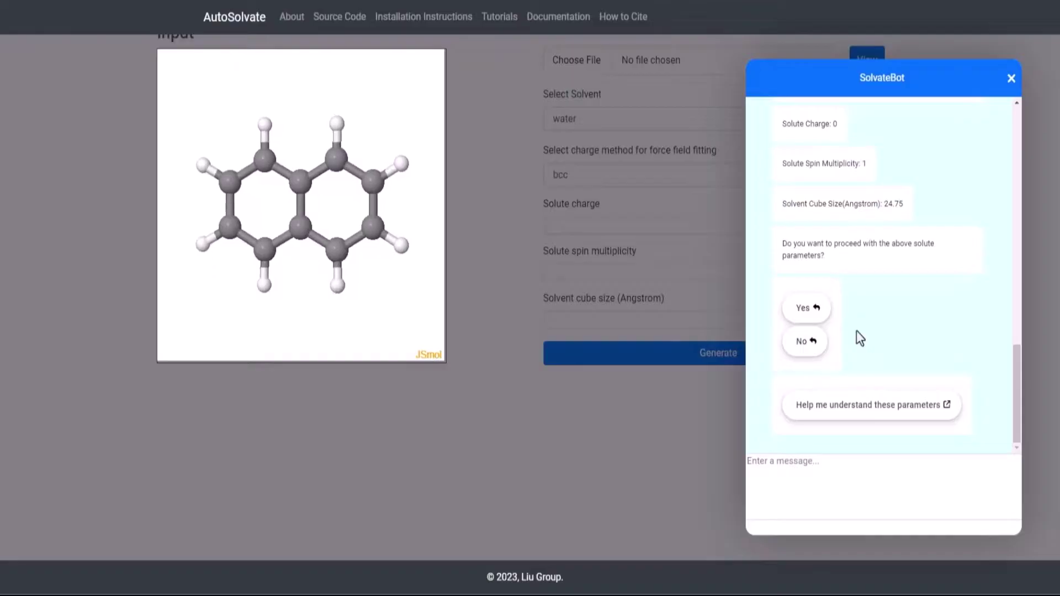
click(816, 319)
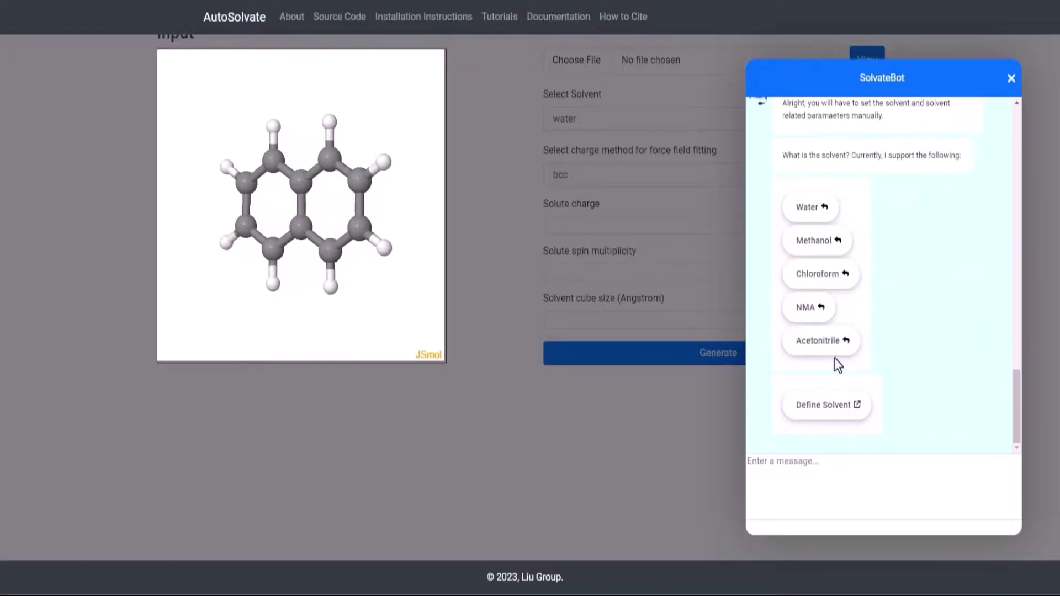
Pick water as solvent and bcc charges, launch the Step-1 job, and close the chat
click(823, 214)
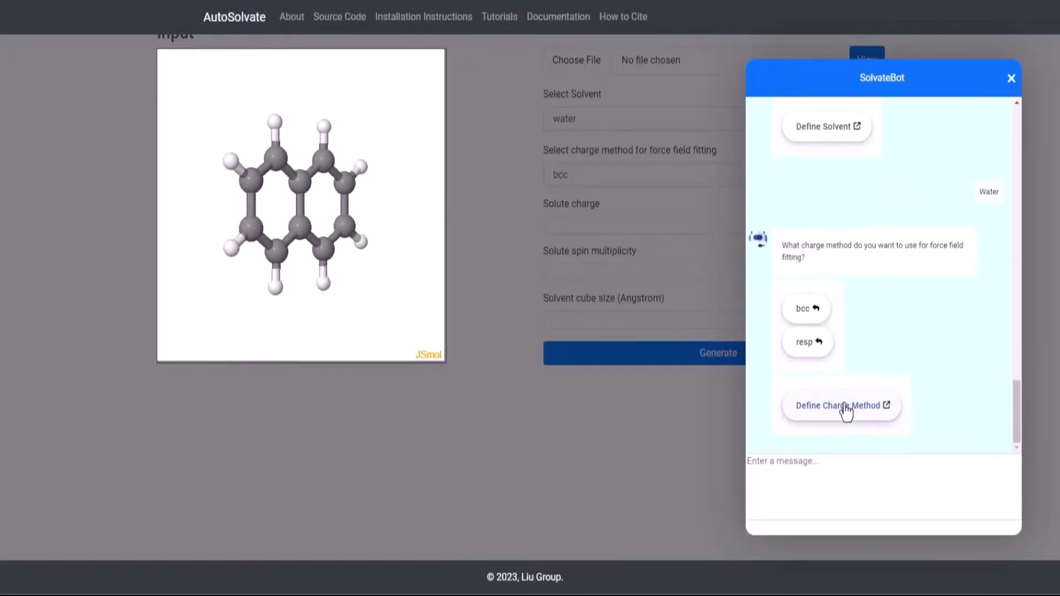
click(806, 312)
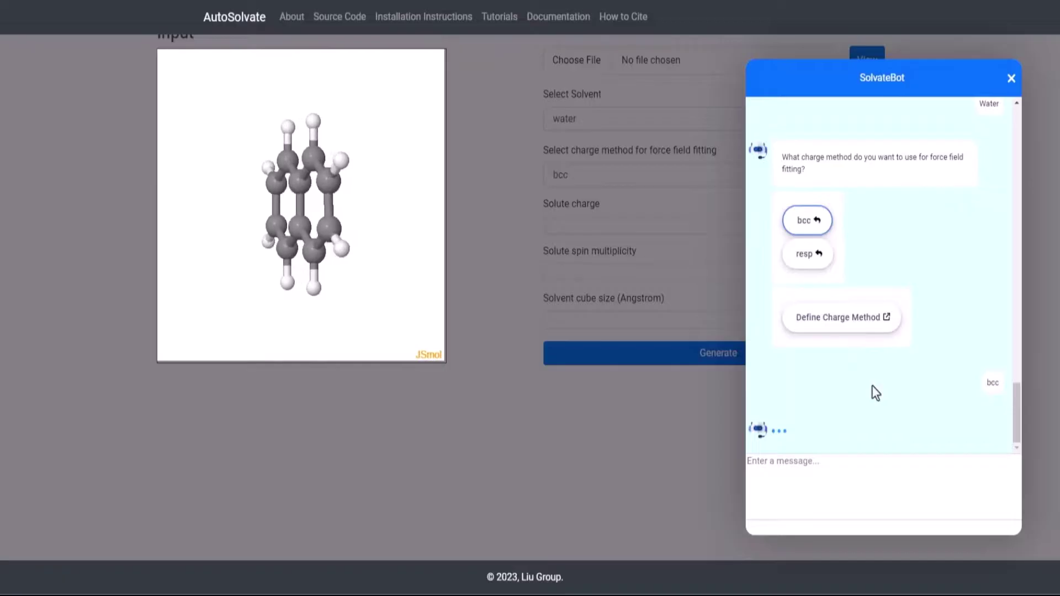
scroll(881, 380, up, 2)
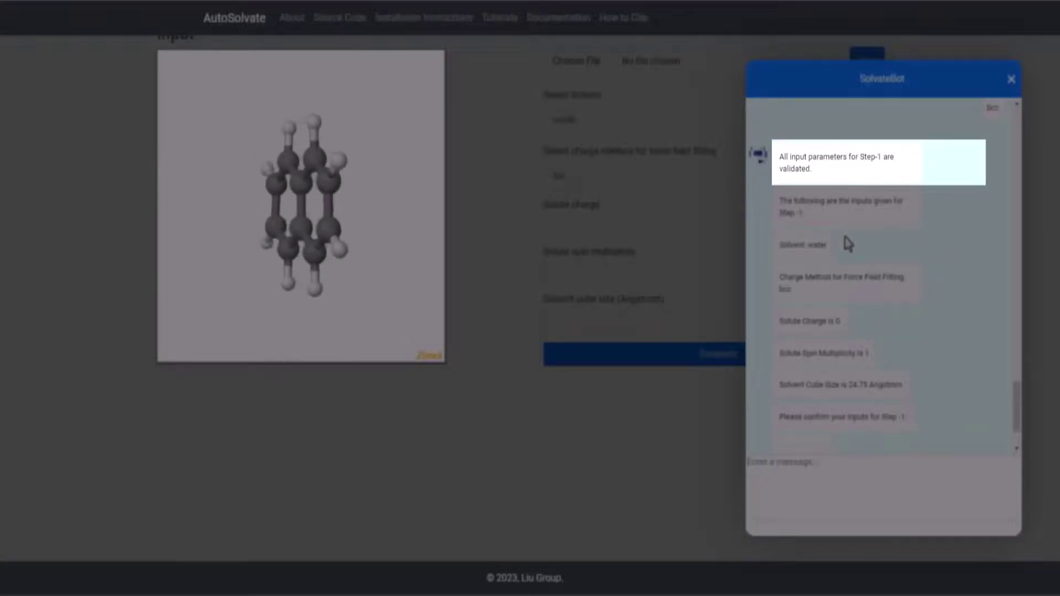
scroll(843, 263, down, 2)
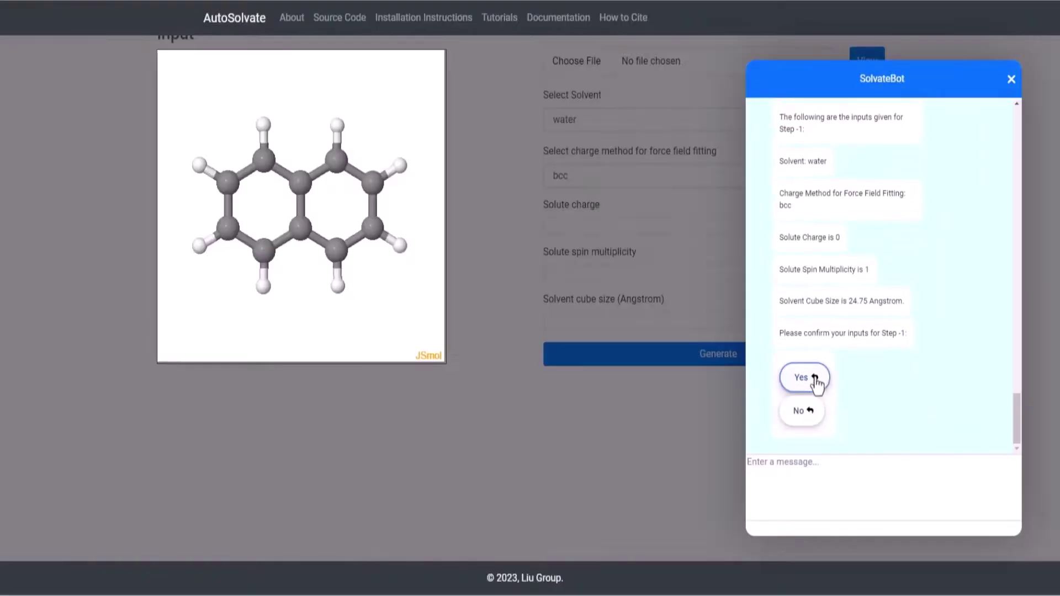
click(816, 380)
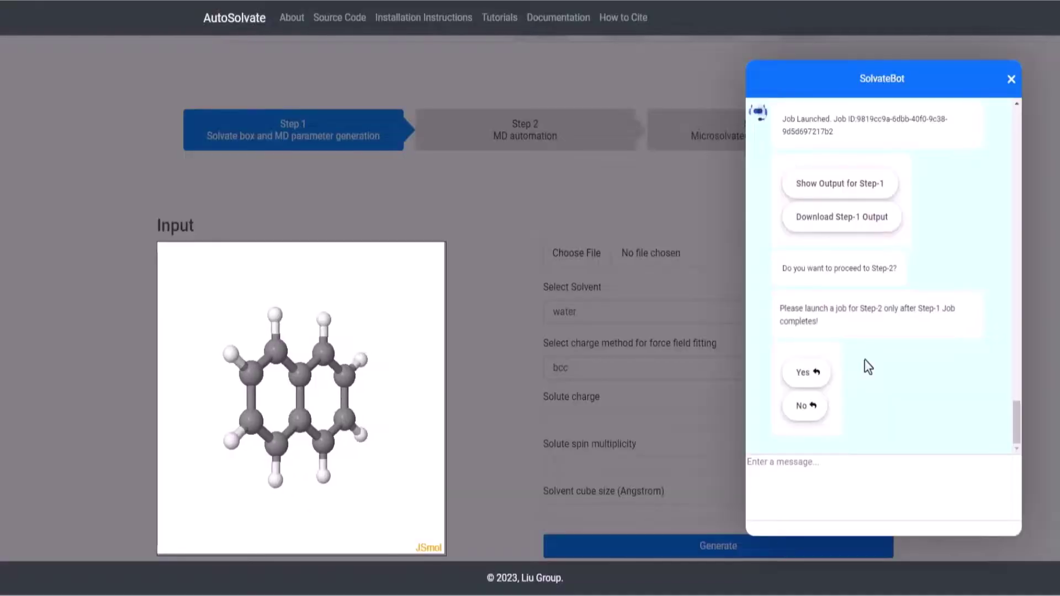
click(1011, 79)
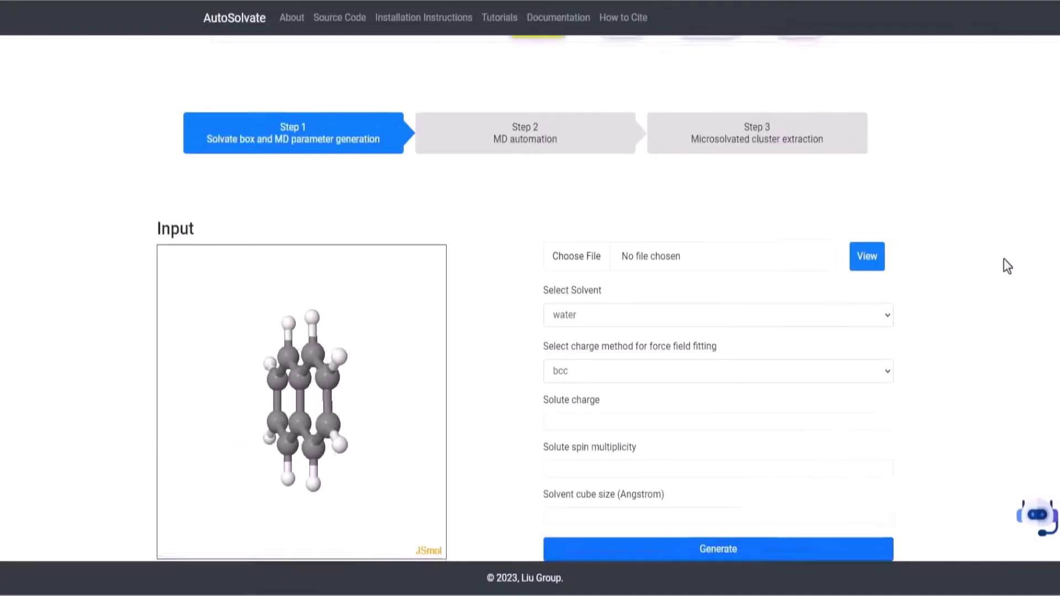
scroll(1003, 258, up, 4)
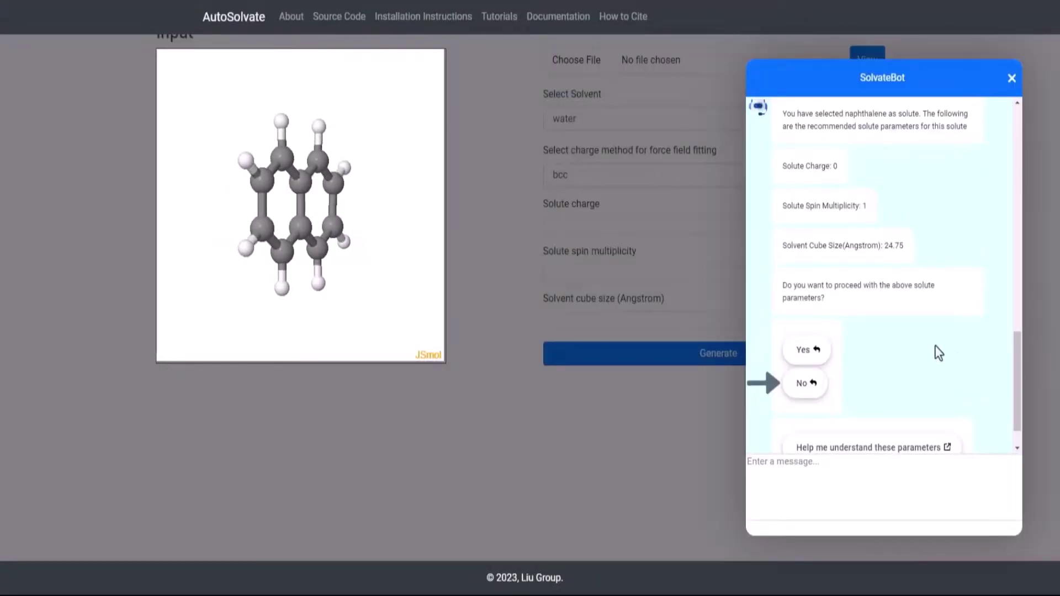
Decline the recommended parameters and enter solute charge 0 and spin multiplicity 1
click(810, 393)
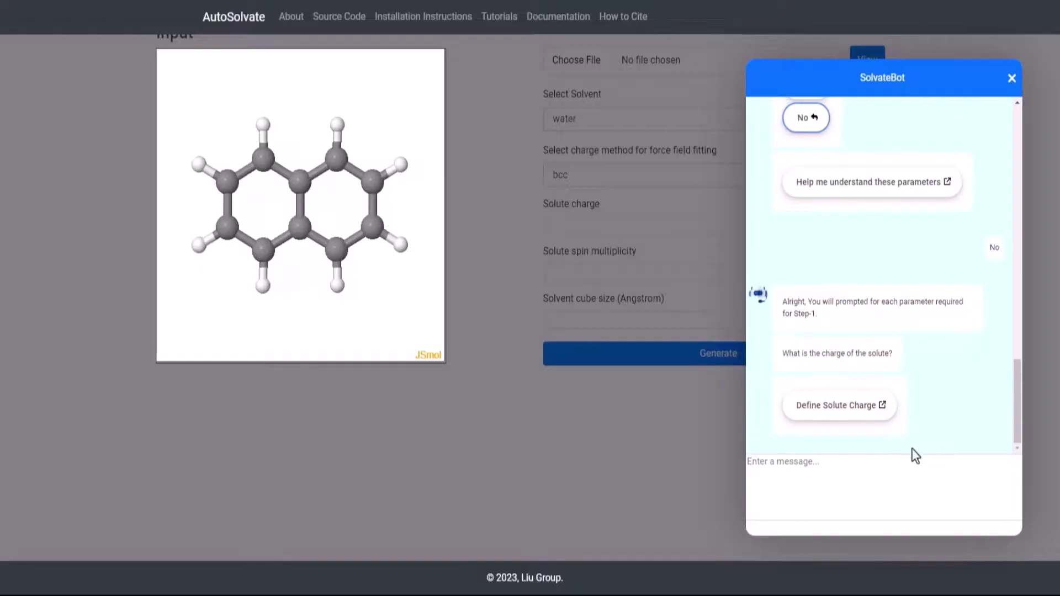
click(903, 480)
text(0)
key(Return)
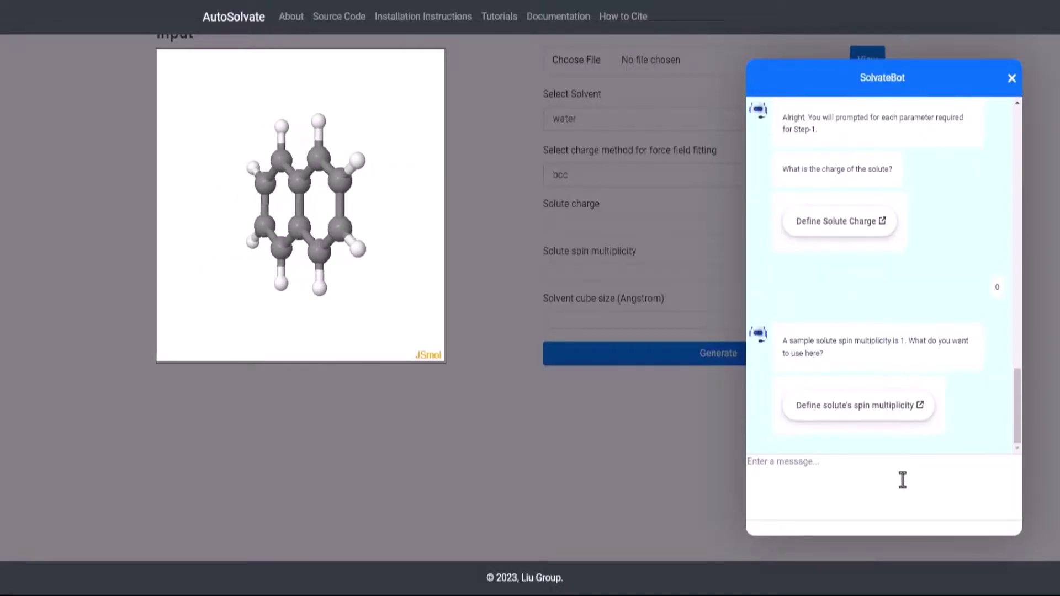
text(1)
key(Return)
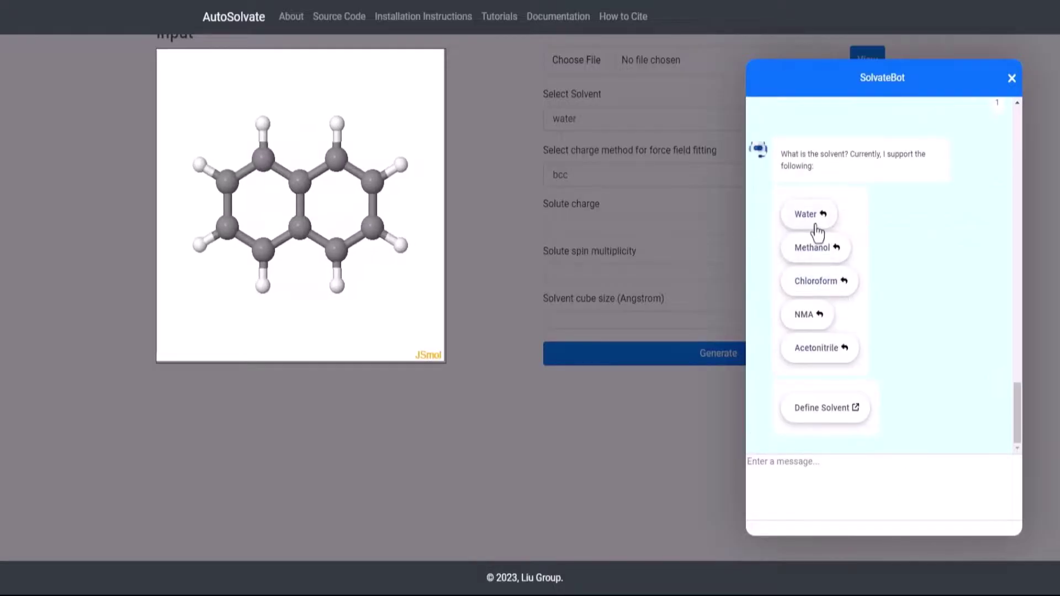
Choose water, bcc charges and a 25 Å solvent cube, then launch Step-1 and close the chat
click(812, 221)
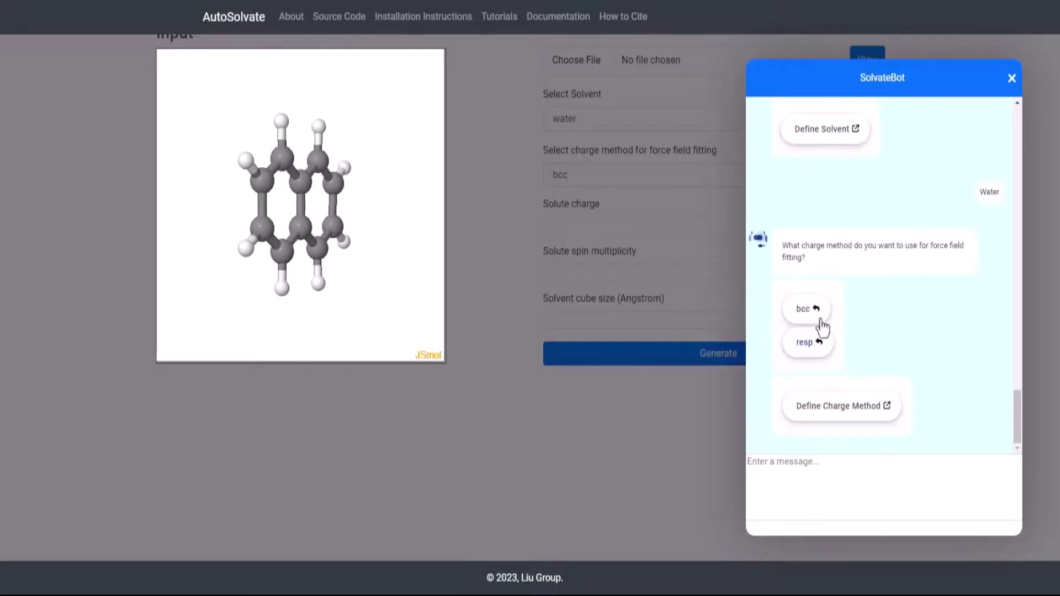
click(809, 309)
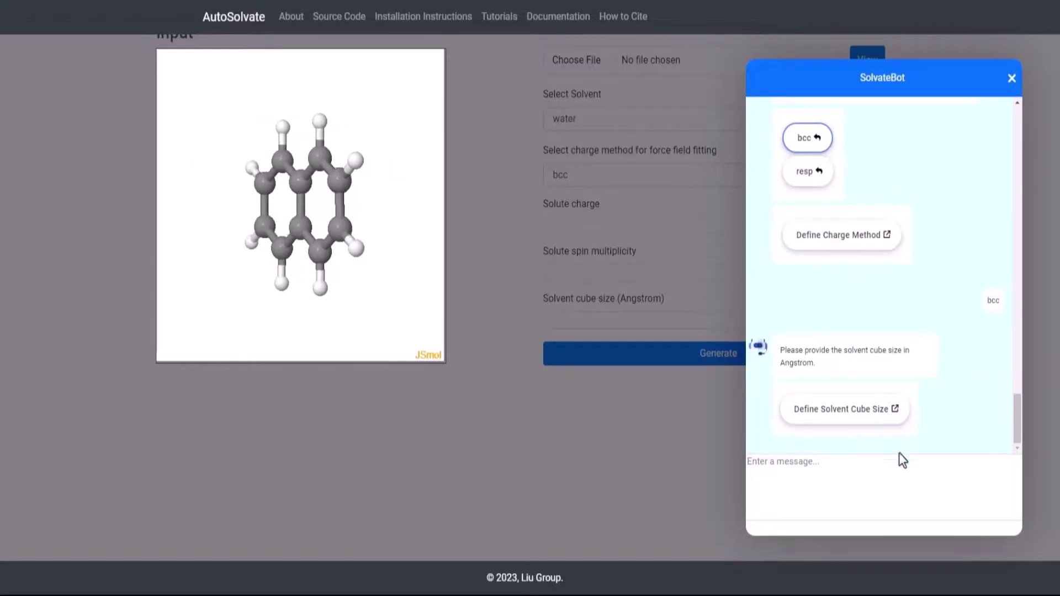
click(895, 488)
text(25)
key(Return)
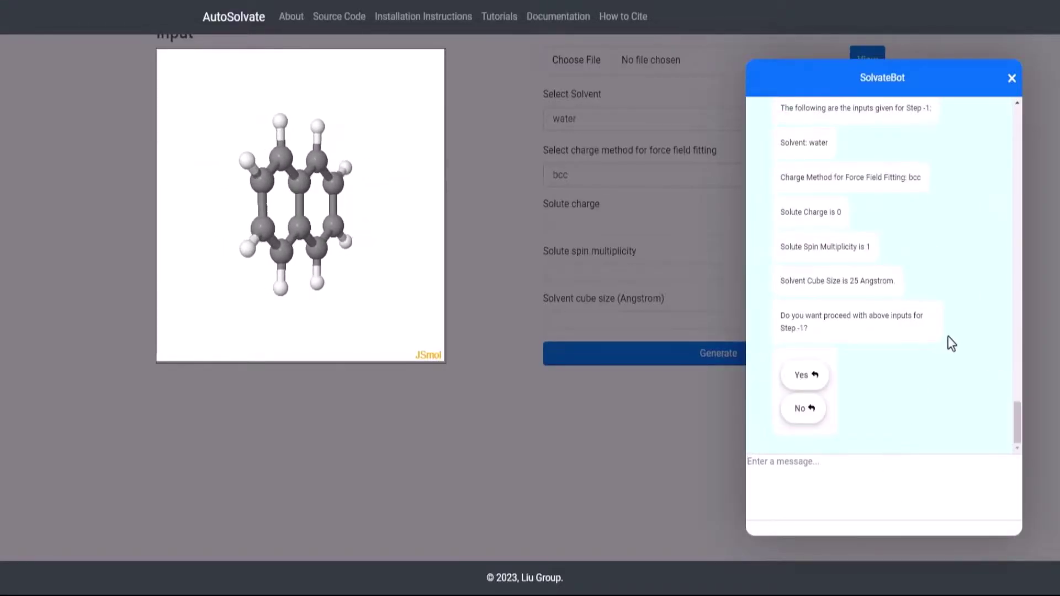
scroll(949, 336, up, 2)
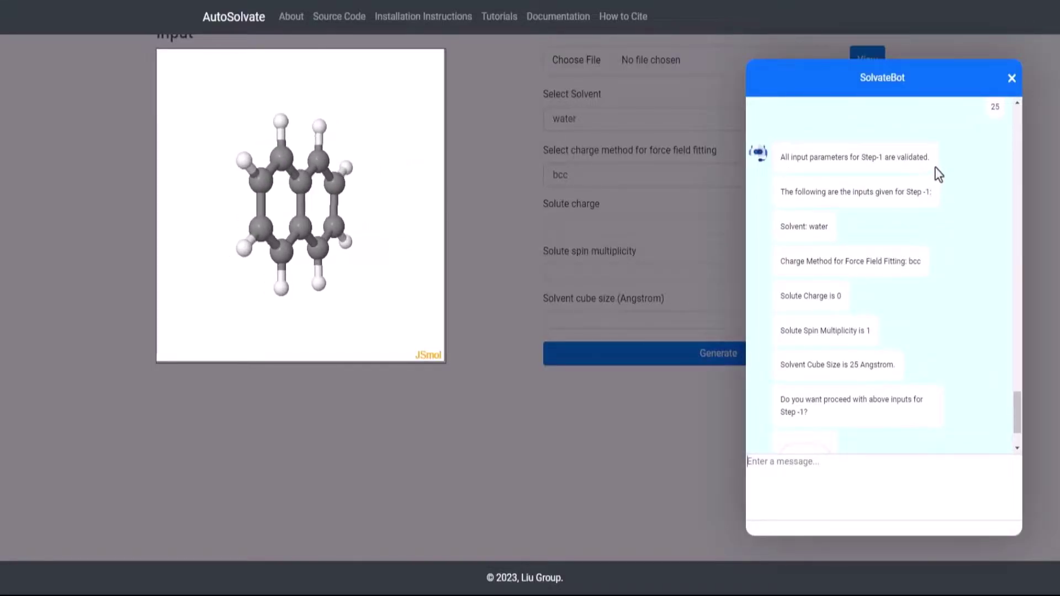
scroll(936, 166, down, 2)
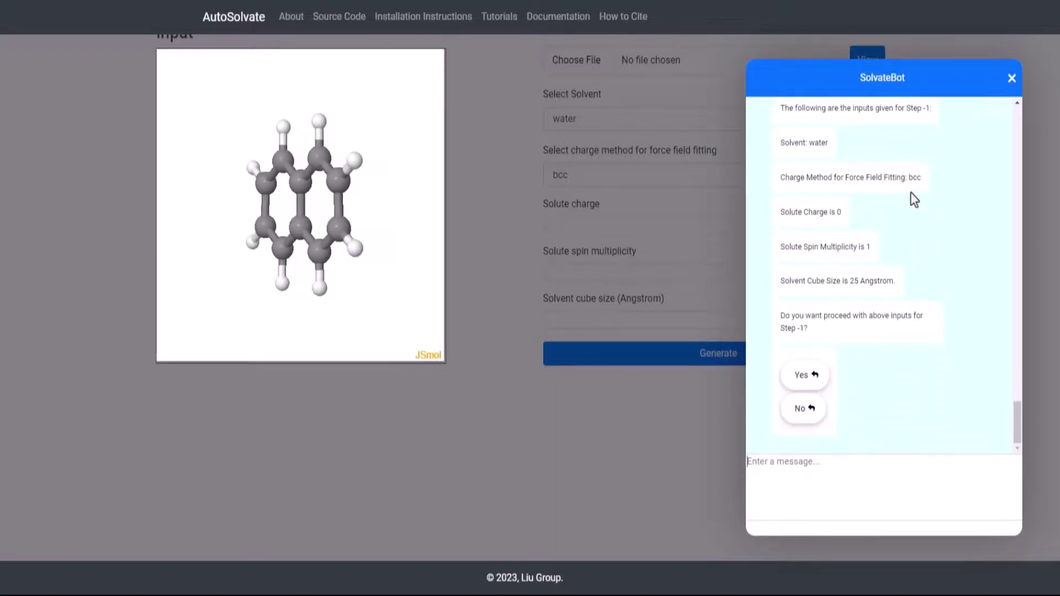
click(807, 377)
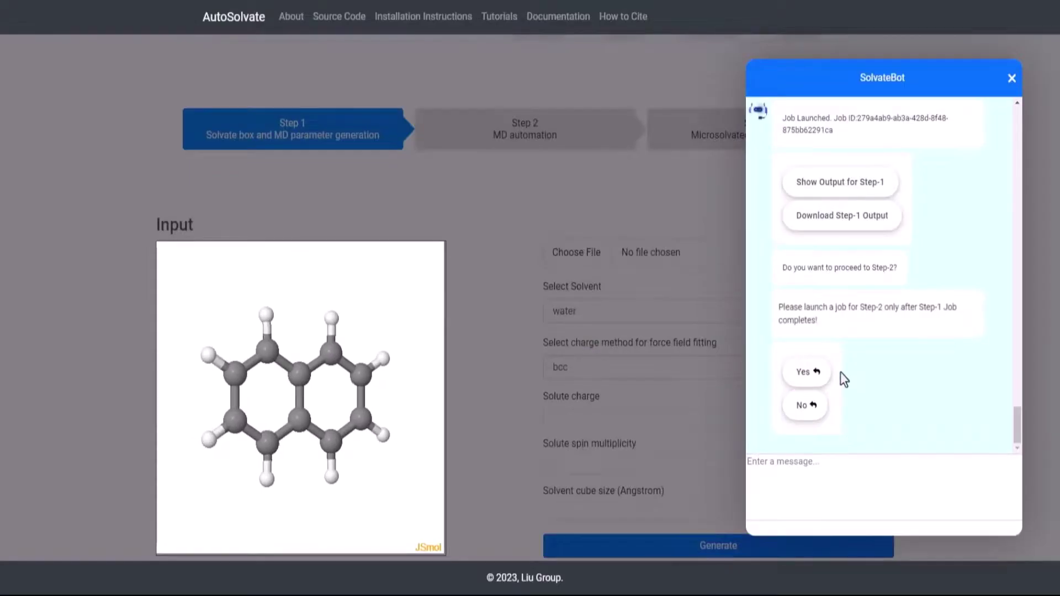
click(1012, 78)
Refresh Current Jobs until the Step-1 job reads SUCCESS, then reopen SolvateBot
scroll(994, 118, up, 3)
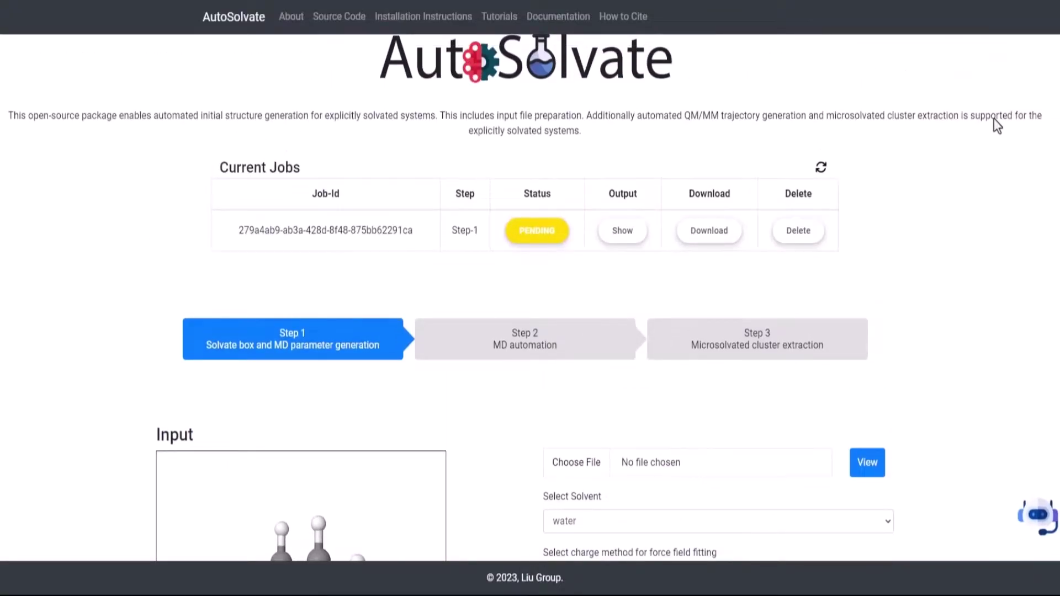
scroll(933, 188, down, 1)
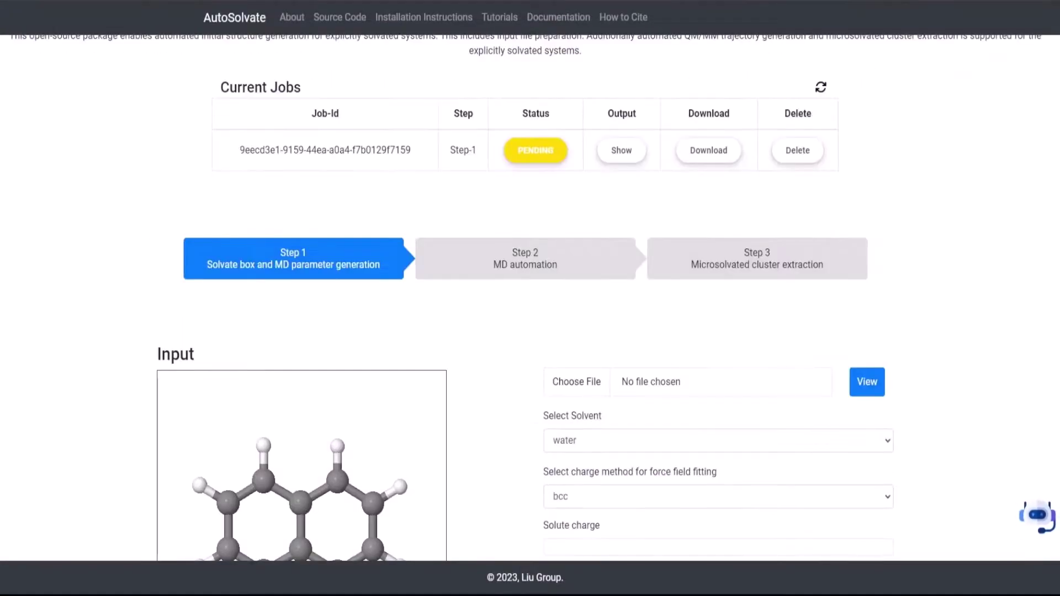
click(821, 87)
scroll(823, 95, down, 2)
scroll(844, 120, up, 3)
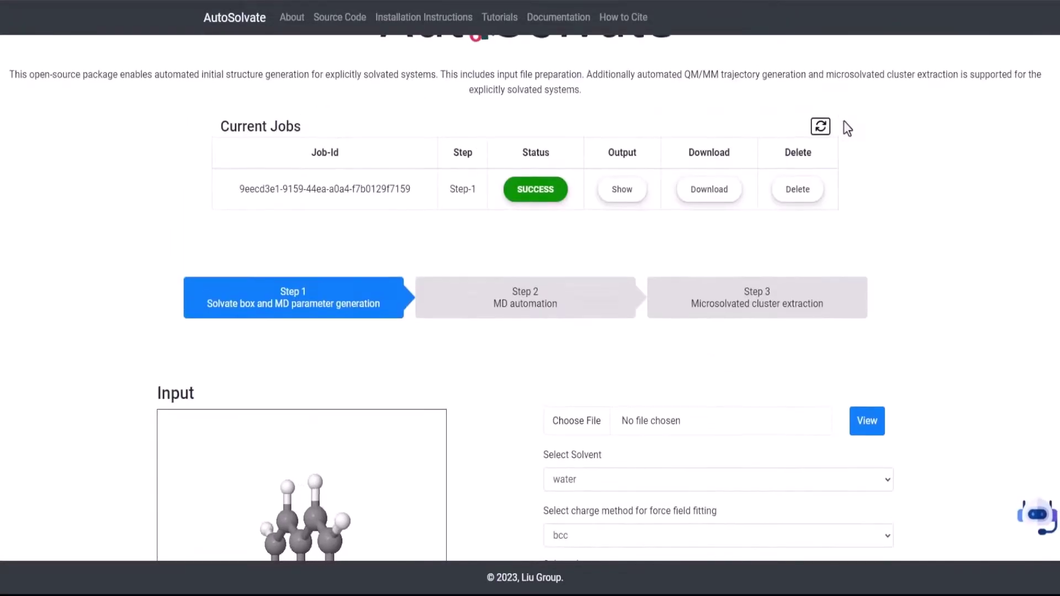
click(1037, 515)
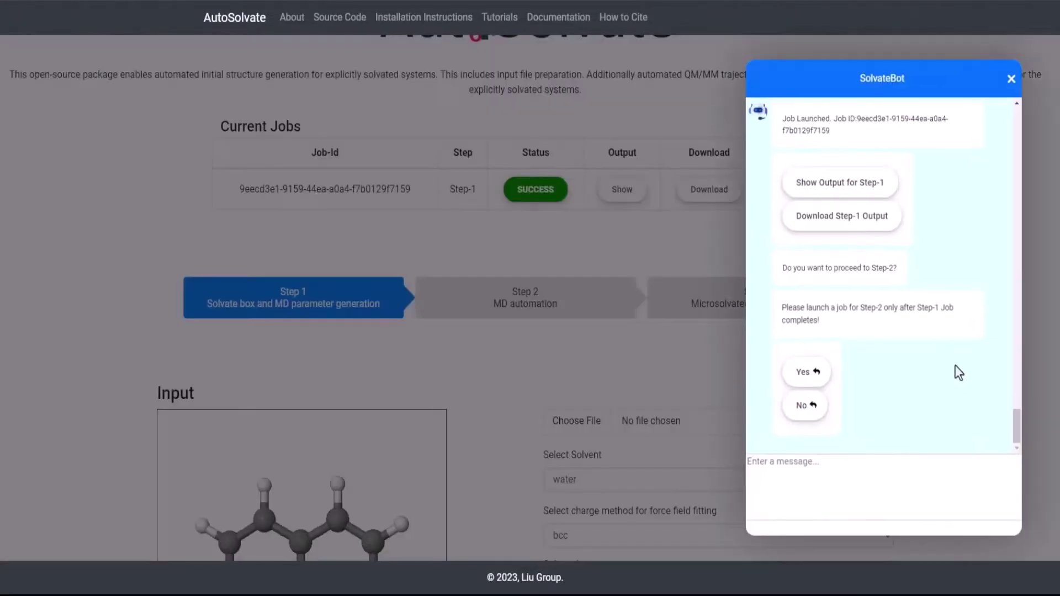
Show the Step-1 solvated water box and bring it into view in the Output viewer
click(864, 189)
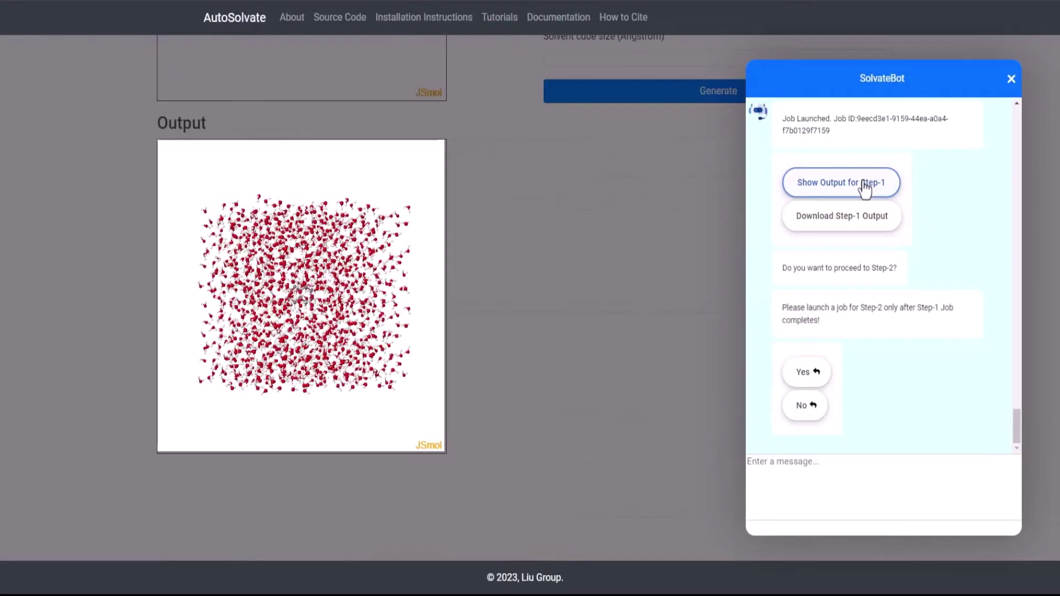
click(1011, 78)
scroll(974, 110, up, 9)
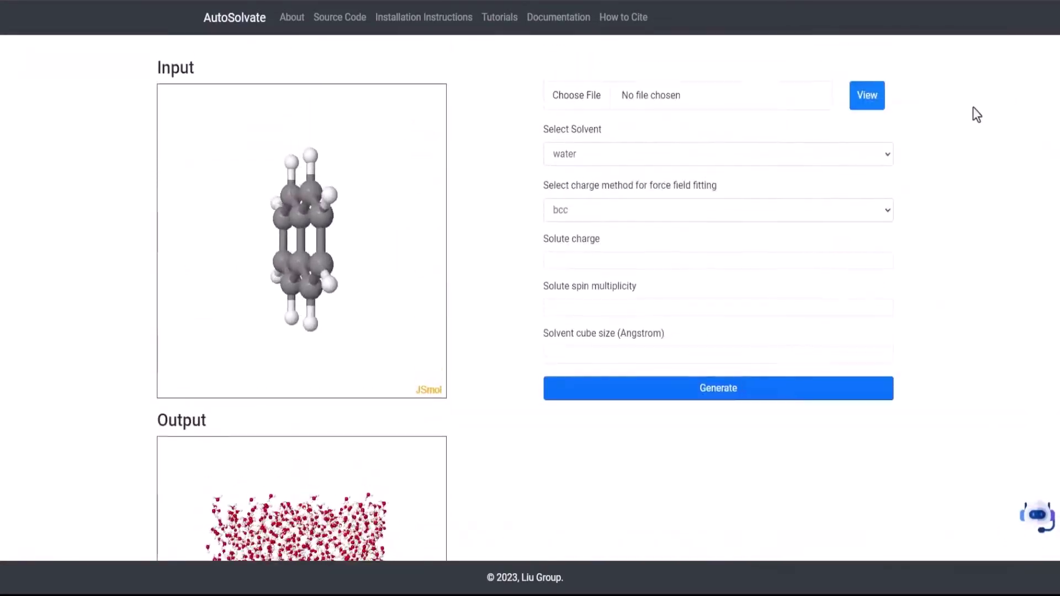
click(622, 66)
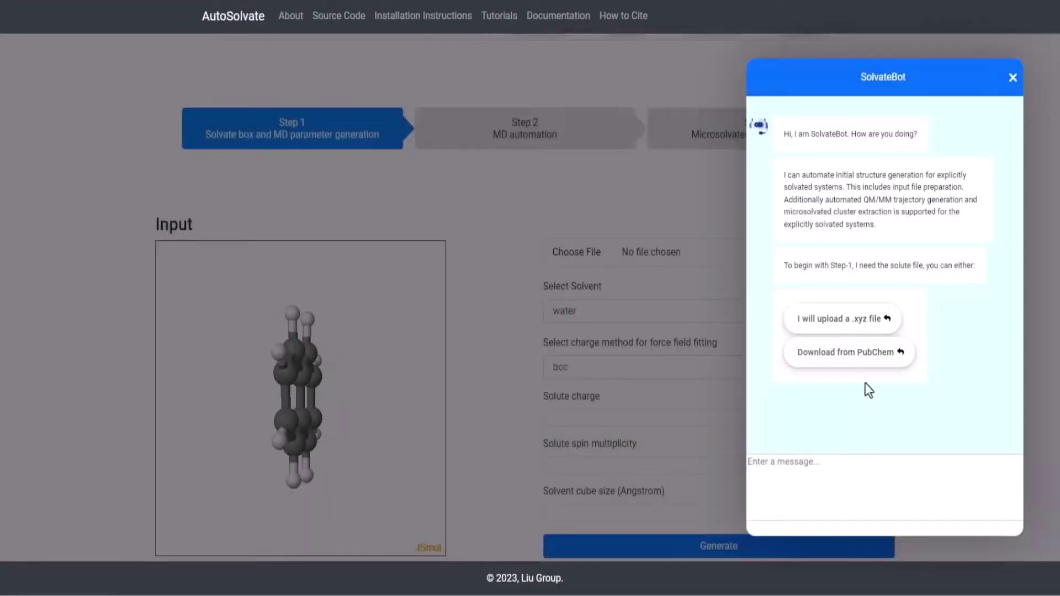
Choose PubChem download, send the misspelled solute name 'napalene', and confirm it
click(864, 364)
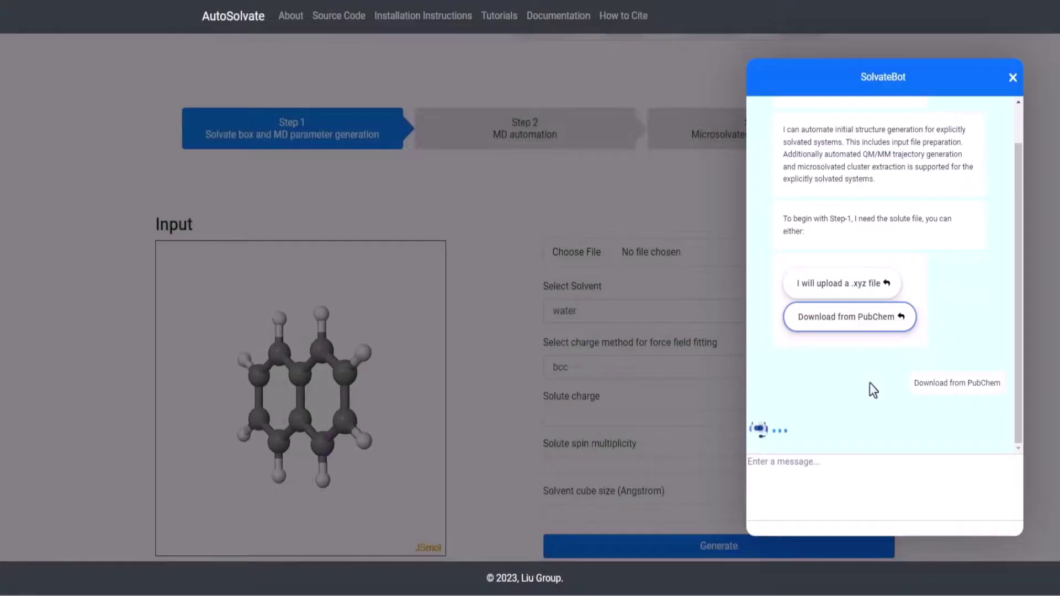
click(880, 491)
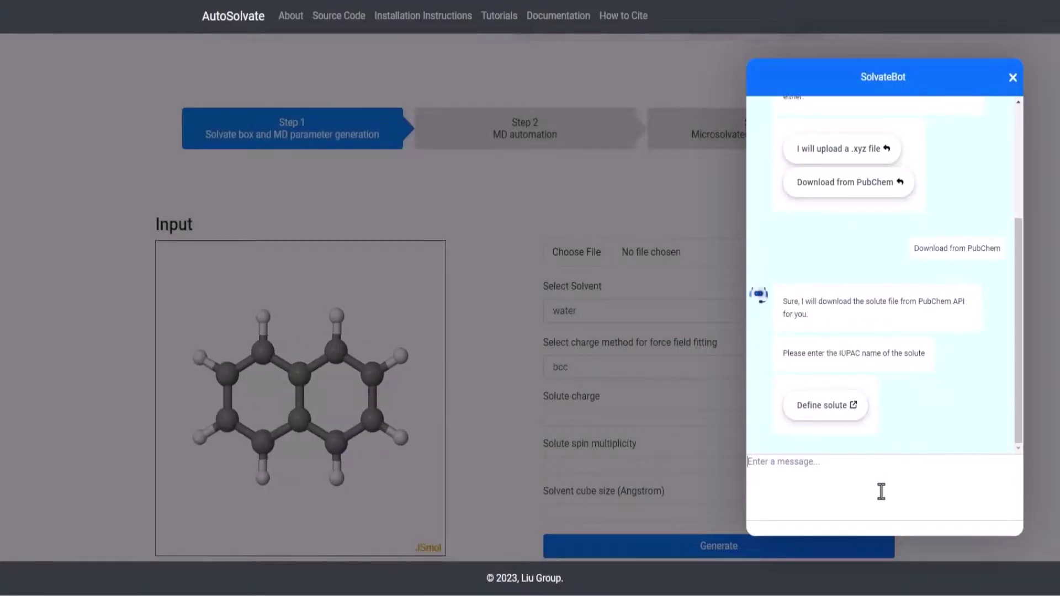
text(naphthalene)
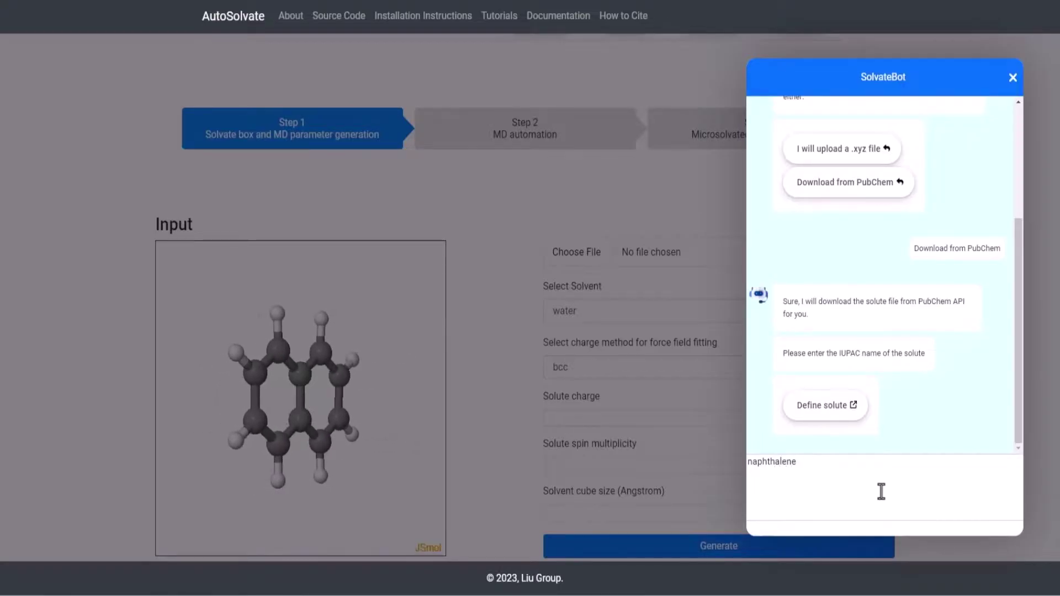
key(BackSpace)
key(BackSpace)
key(BackSpace)
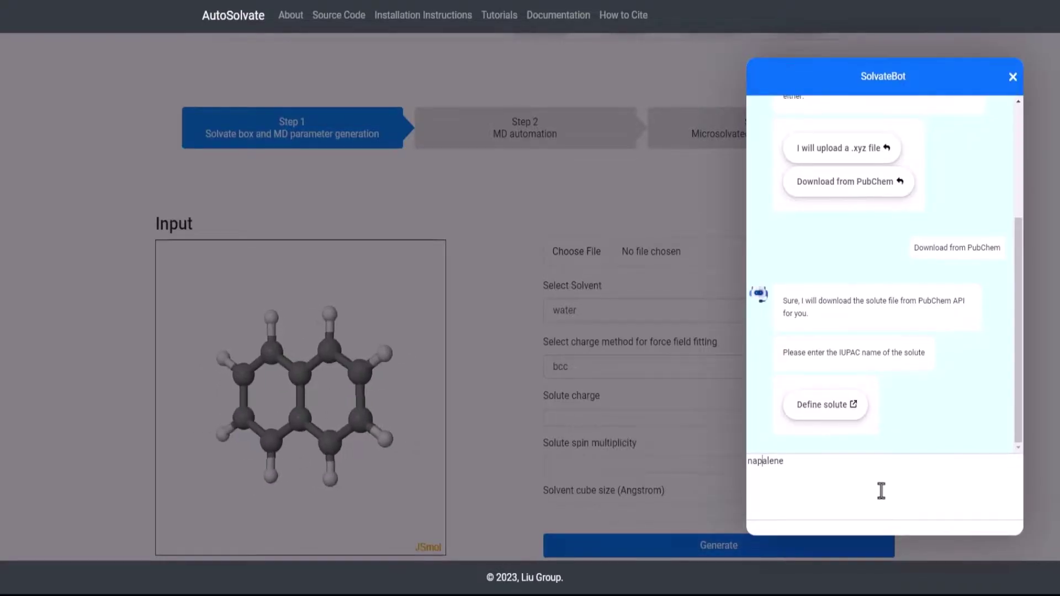
key(Return)
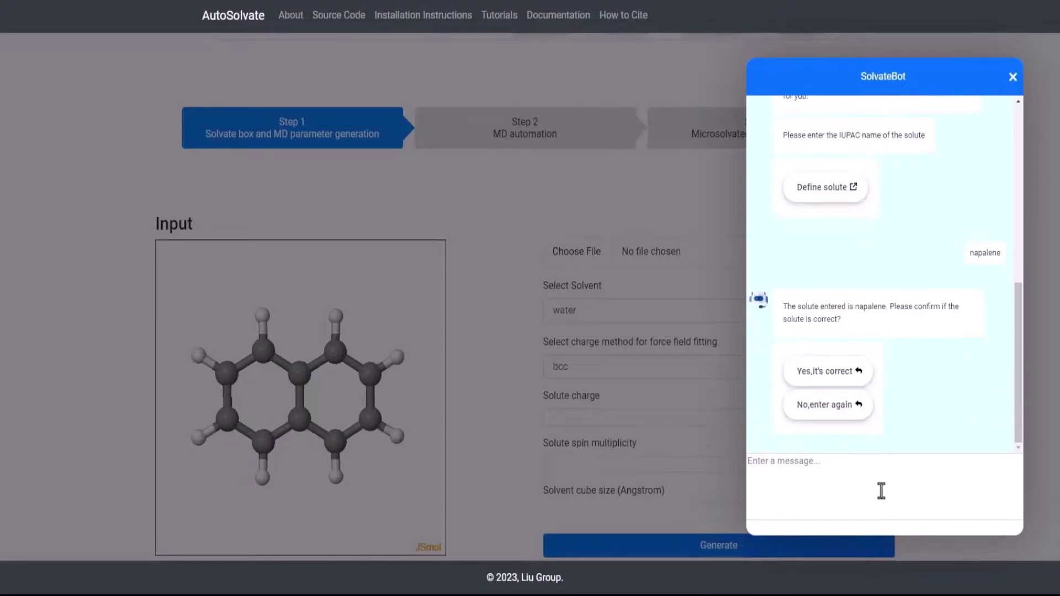
click(840, 369)
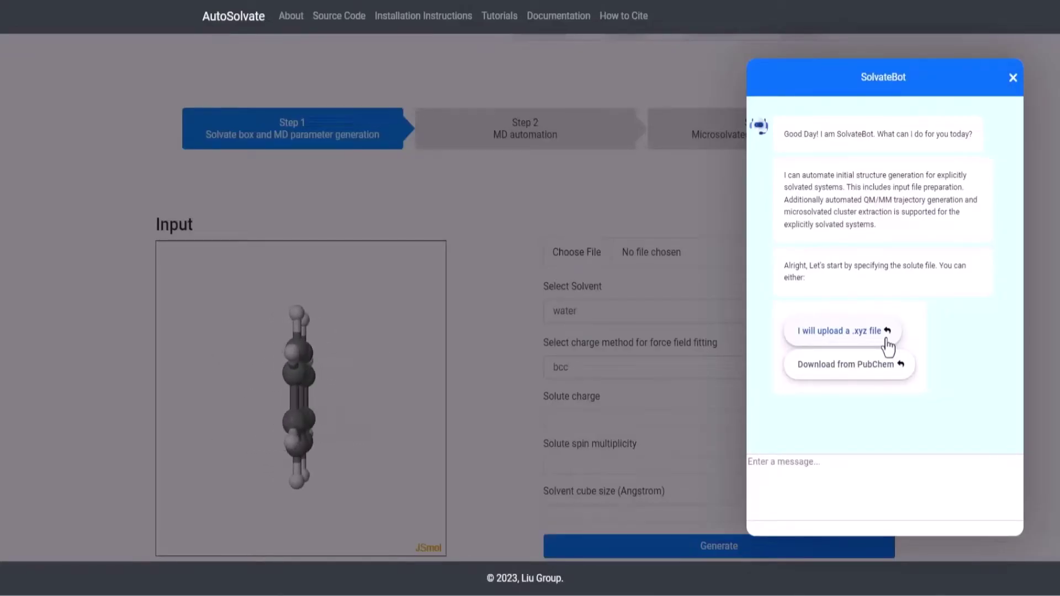
Choose the .xyz upload option and upload naphthalene_neutral.xyz as the solute
click(886, 341)
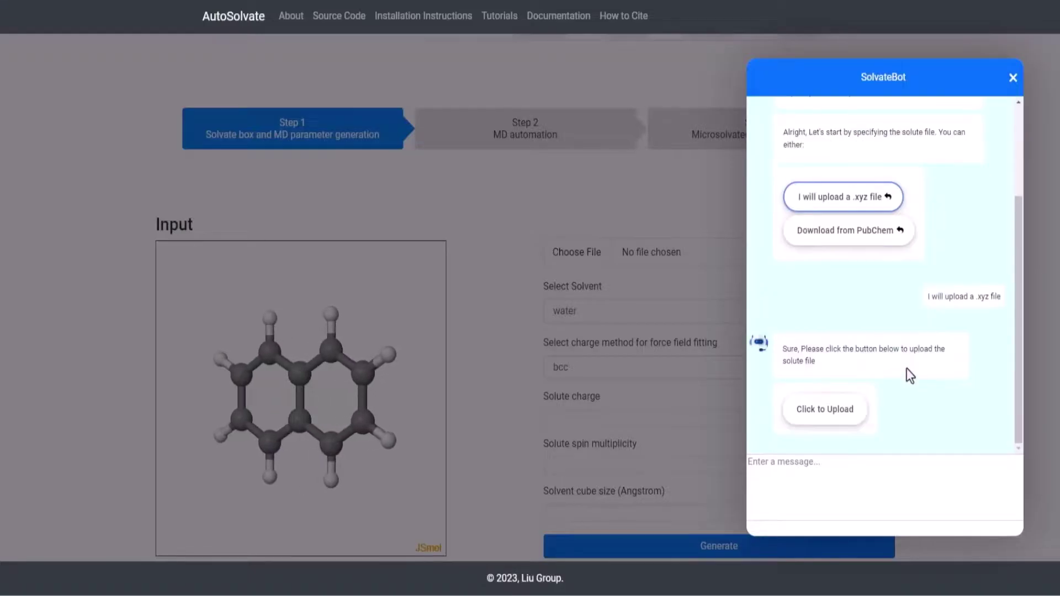
click(849, 414)
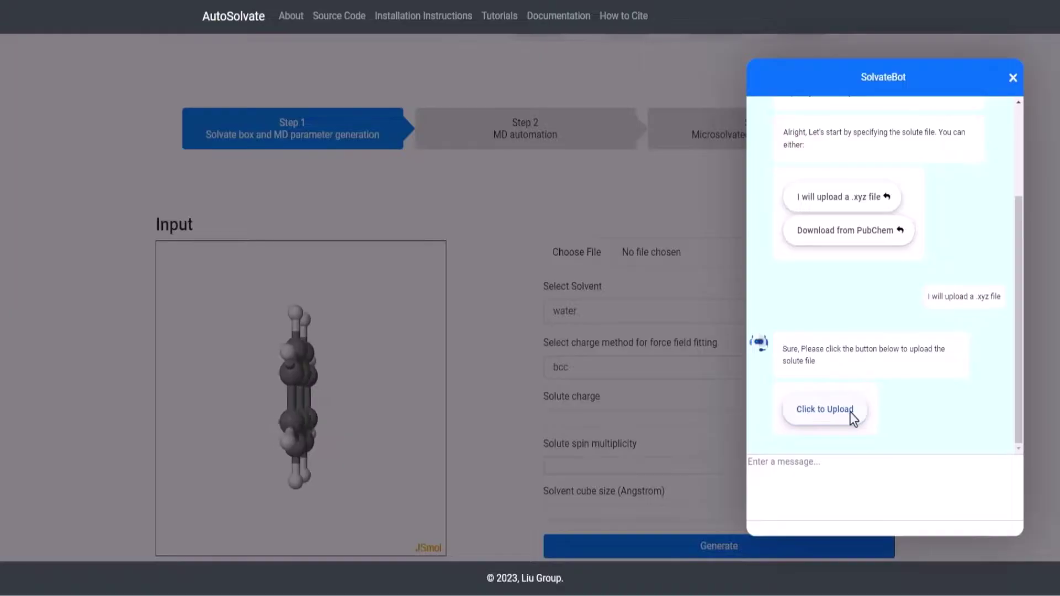
double_click(181, 50)
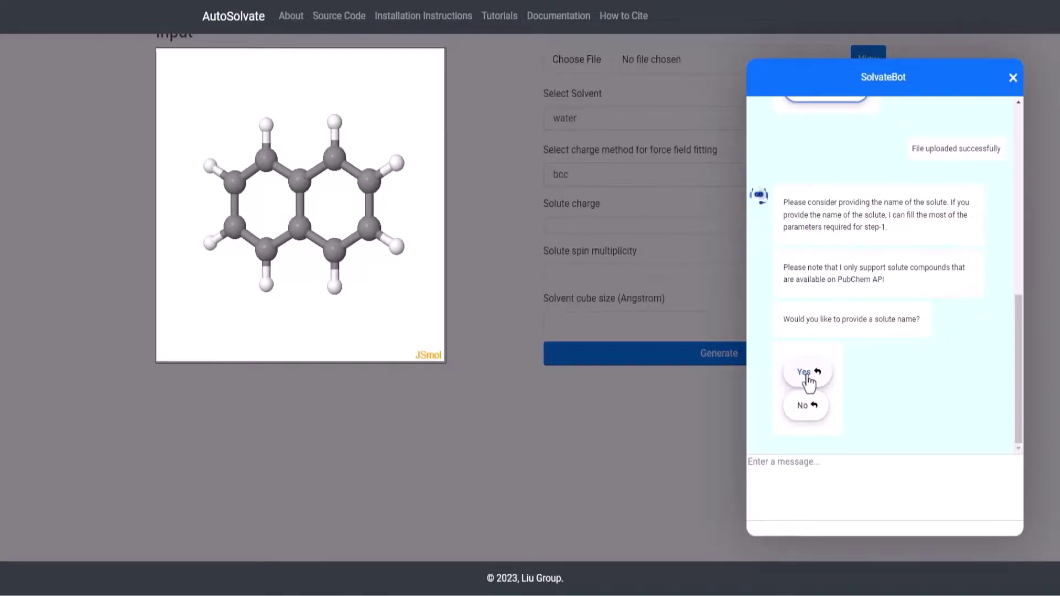
Agree to name the solute, send 'naphthalene', and confirm the name is correct
click(807, 376)
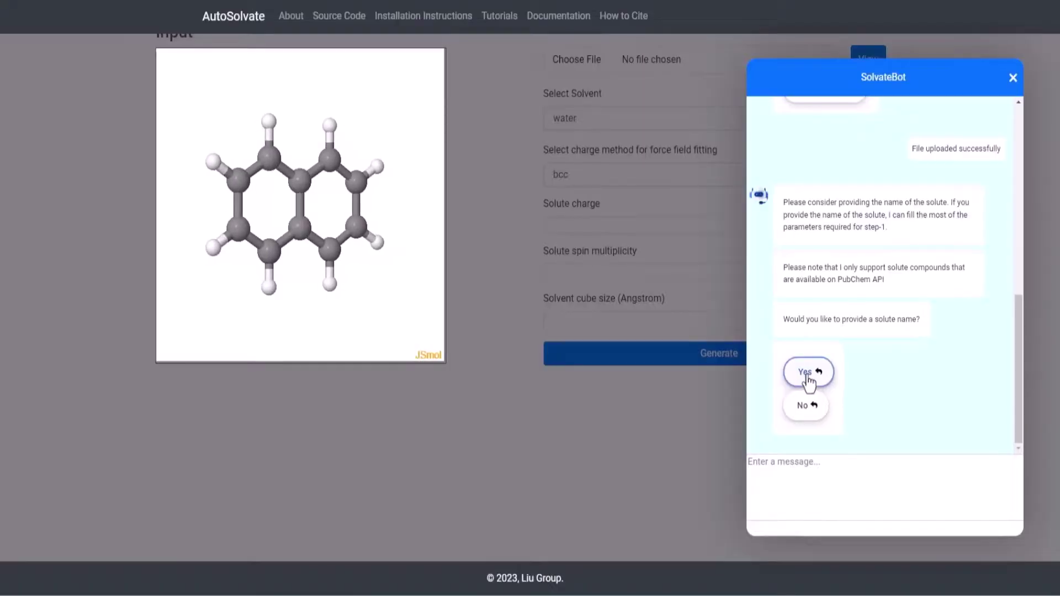
click(831, 468)
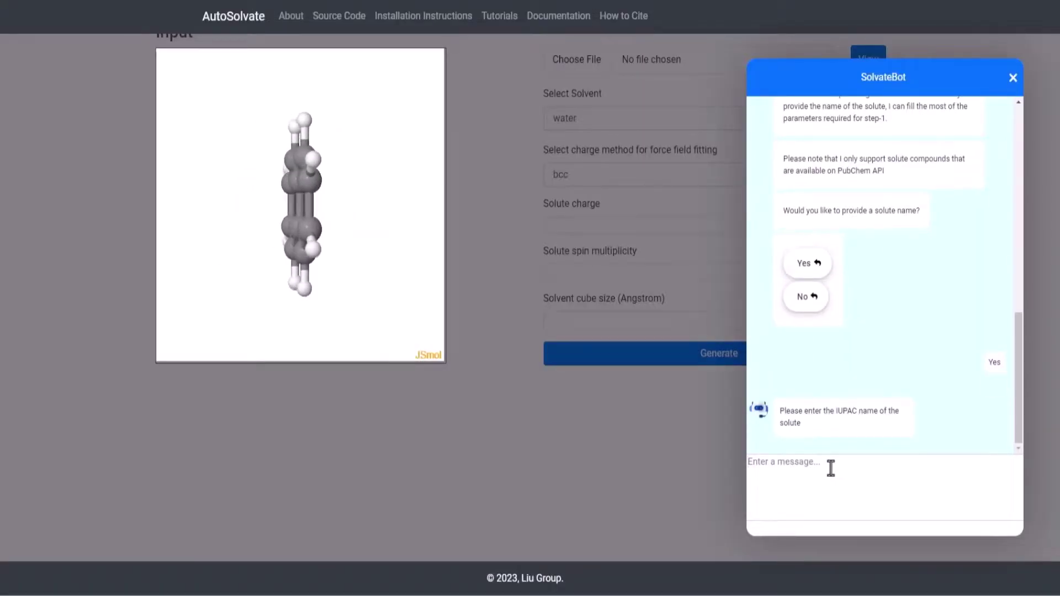
text(naph)
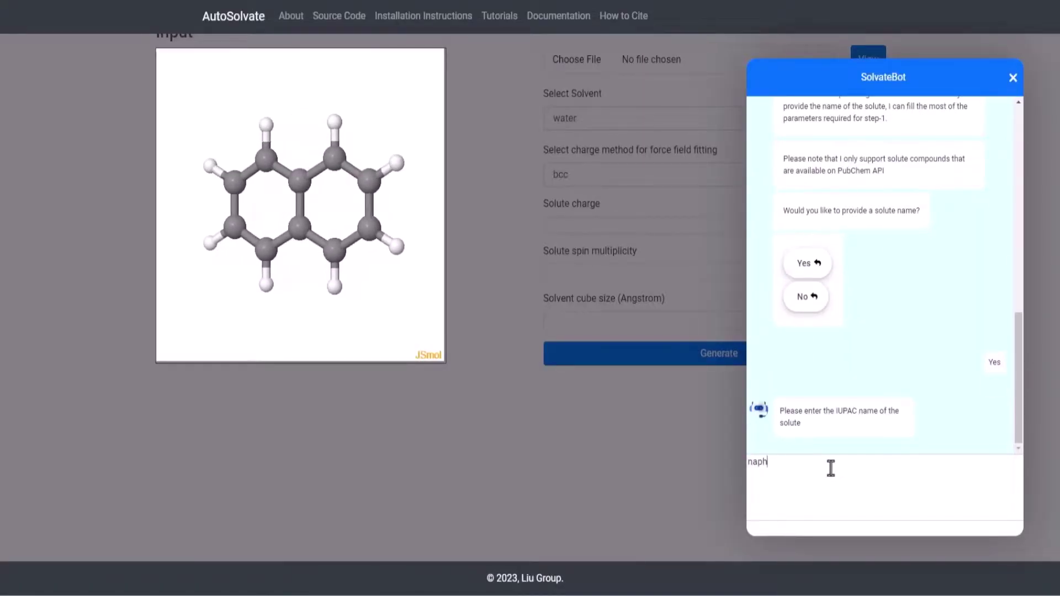
text(thalene)
key(Return)
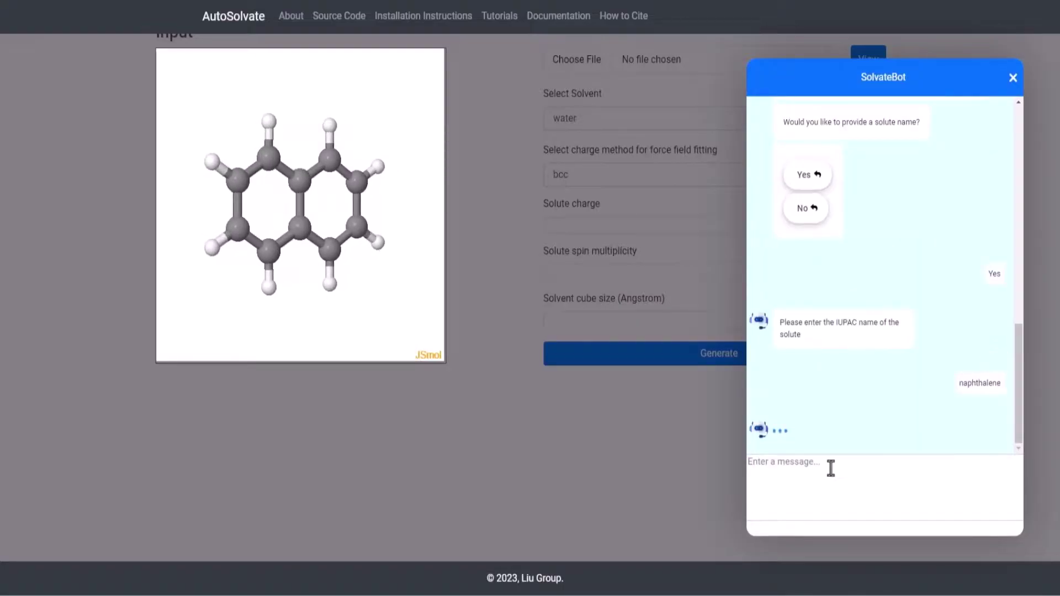
click(837, 378)
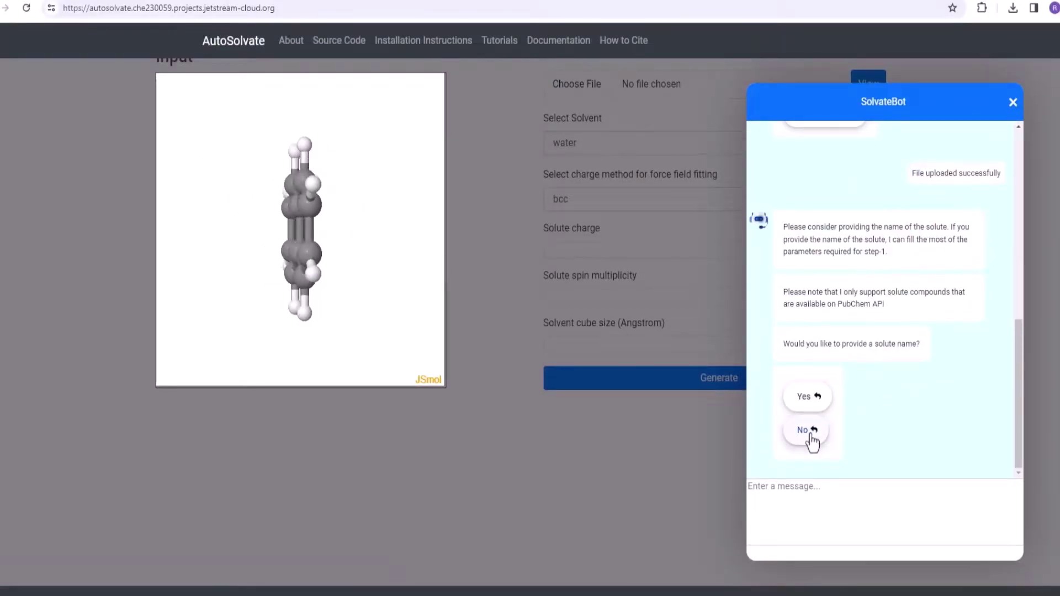
Skip the solute name, give charge 0, and decline the recommended charge 0, multiplicity 1, 25.21 Å box
click(807, 434)
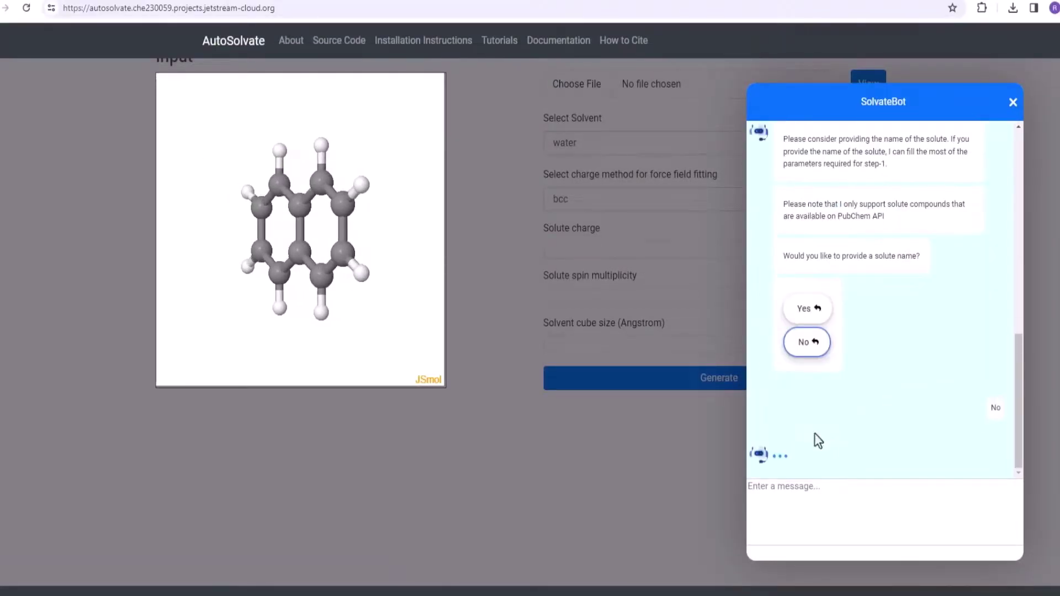
click(853, 498)
text(0)
key(Return)
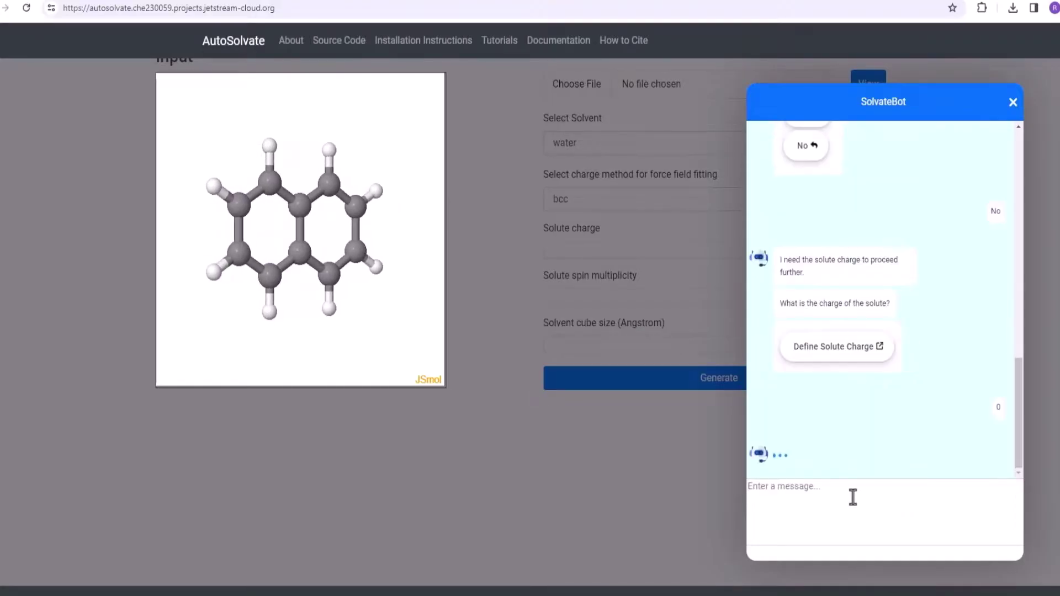
scroll(929, 391, up, 2)
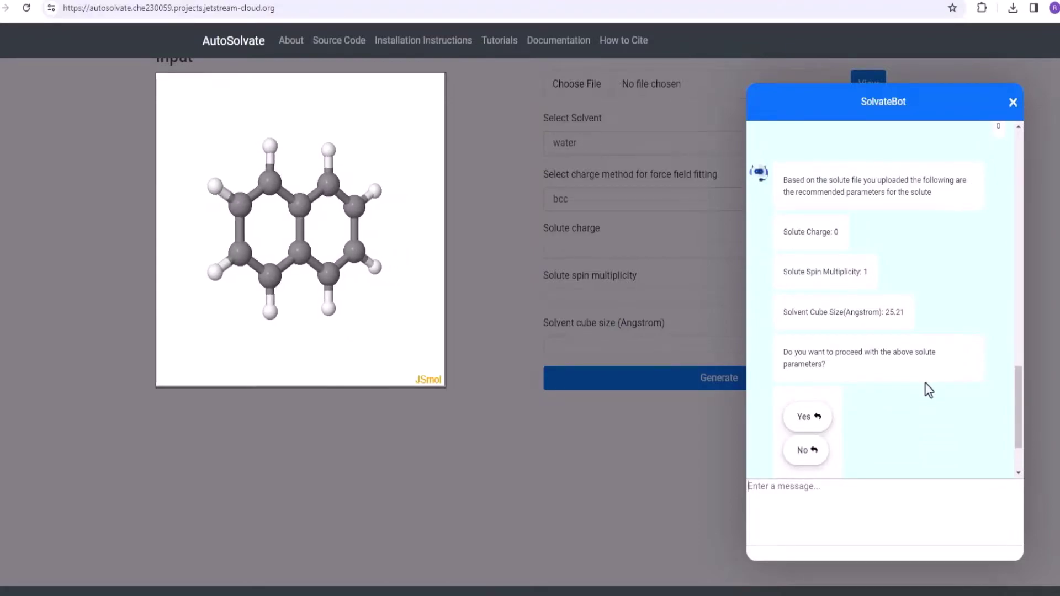
click(801, 453)
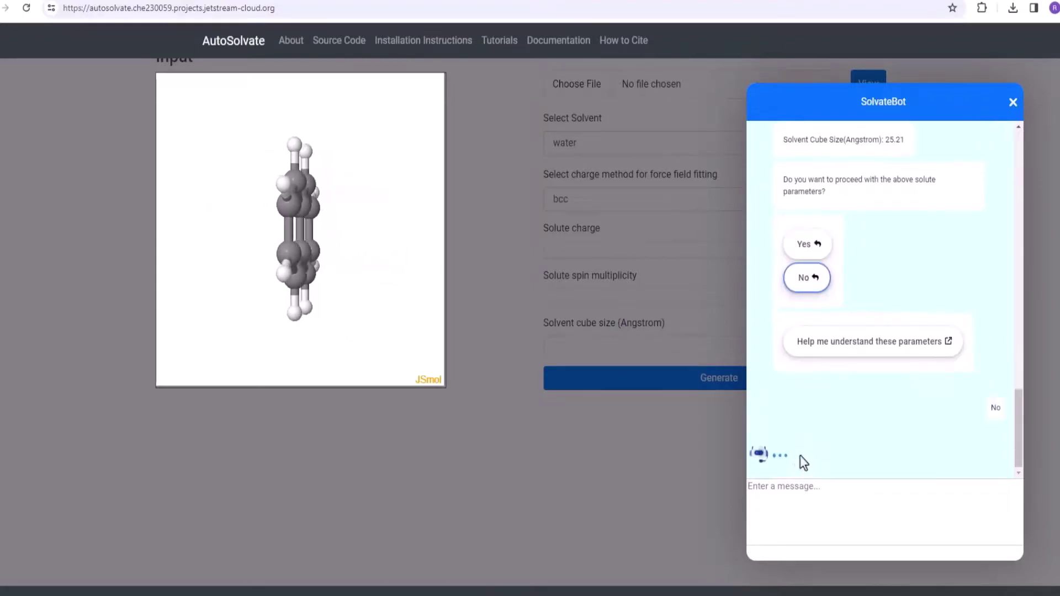
Answer SolvateBot with solute charge 0 and spin multiplicity 1
click(818, 496)
text(0)
key(Return)
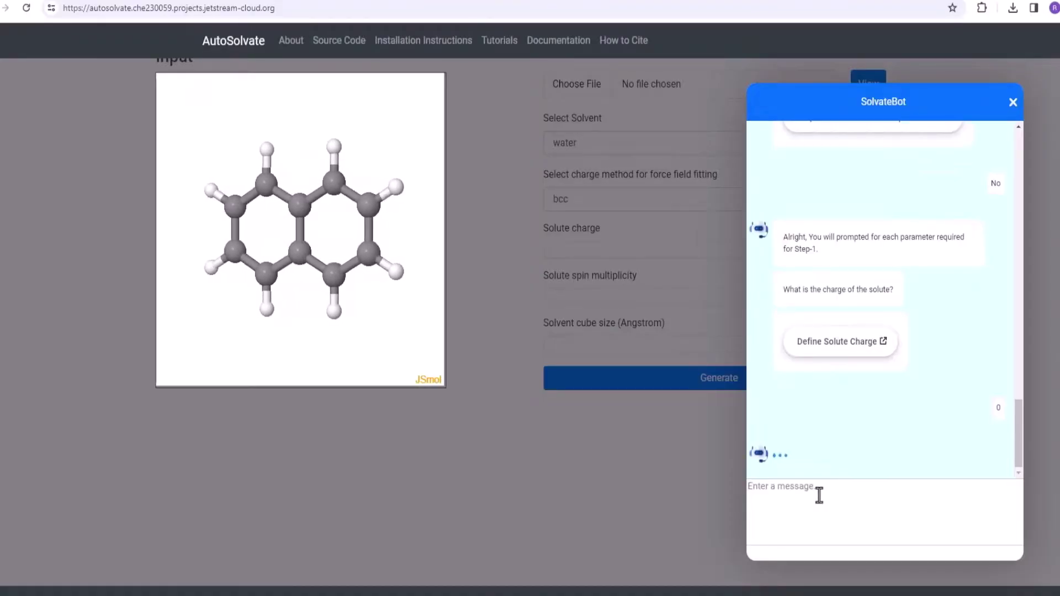
text(1)
key(Return)
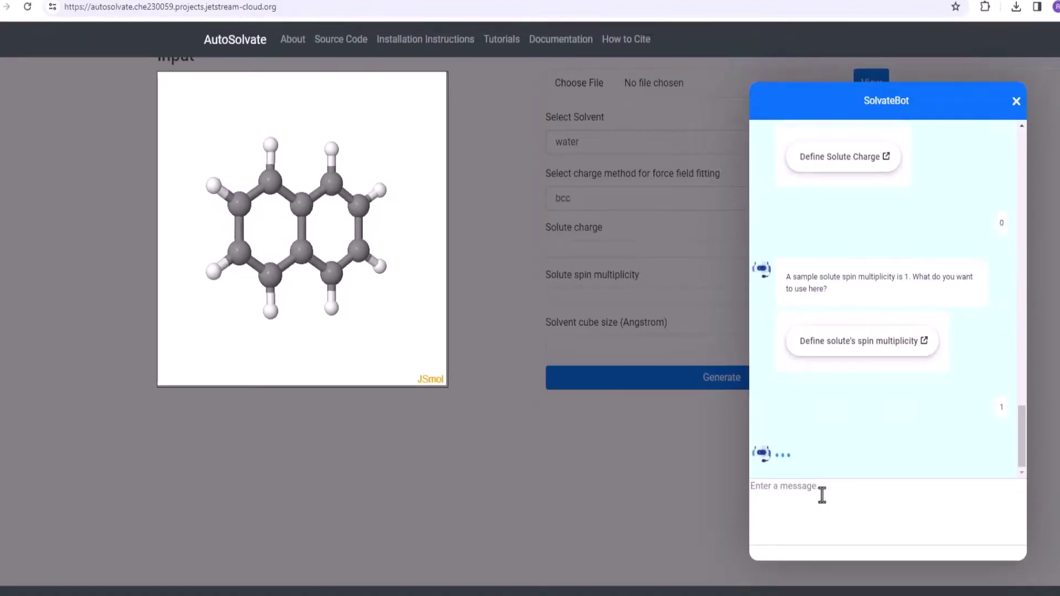
Choose water as solvent and bcc as charge method, then request a 25 Å solvent box
click(812, 241)
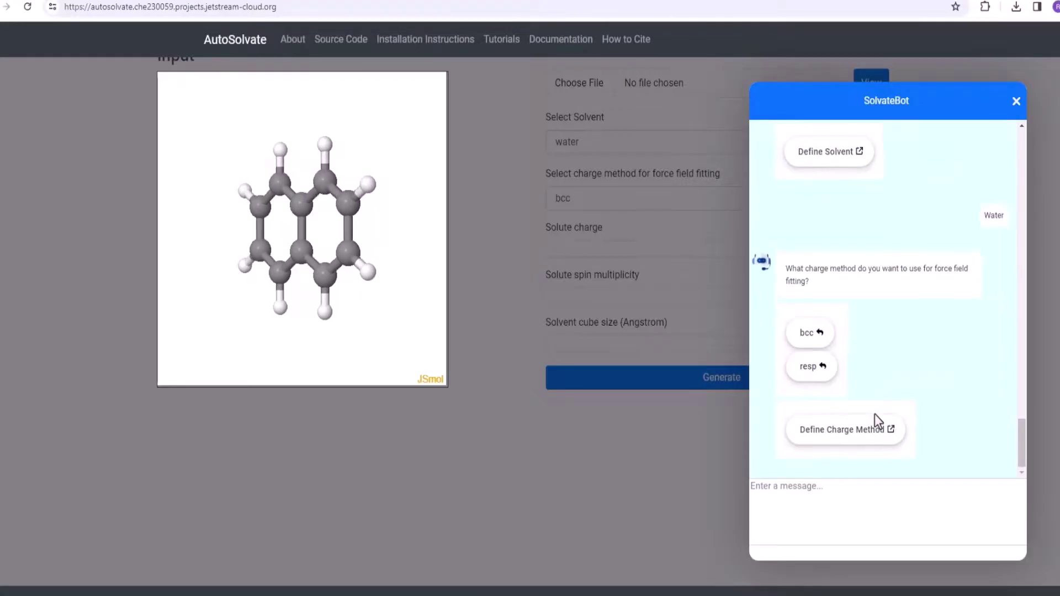
click(820, 337)
click(857, 486)
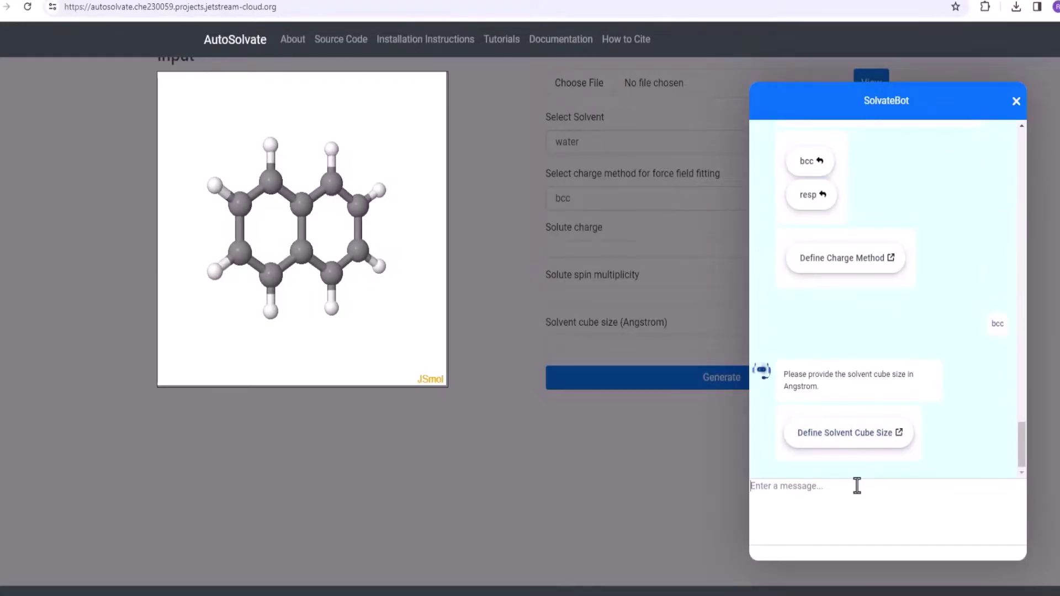
text(25)
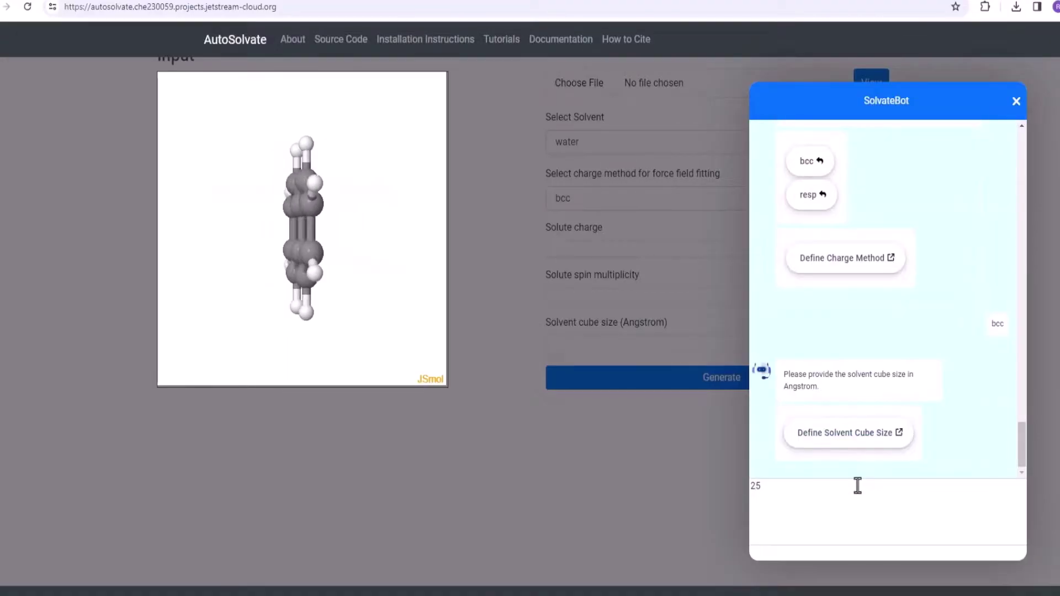
key(Return)
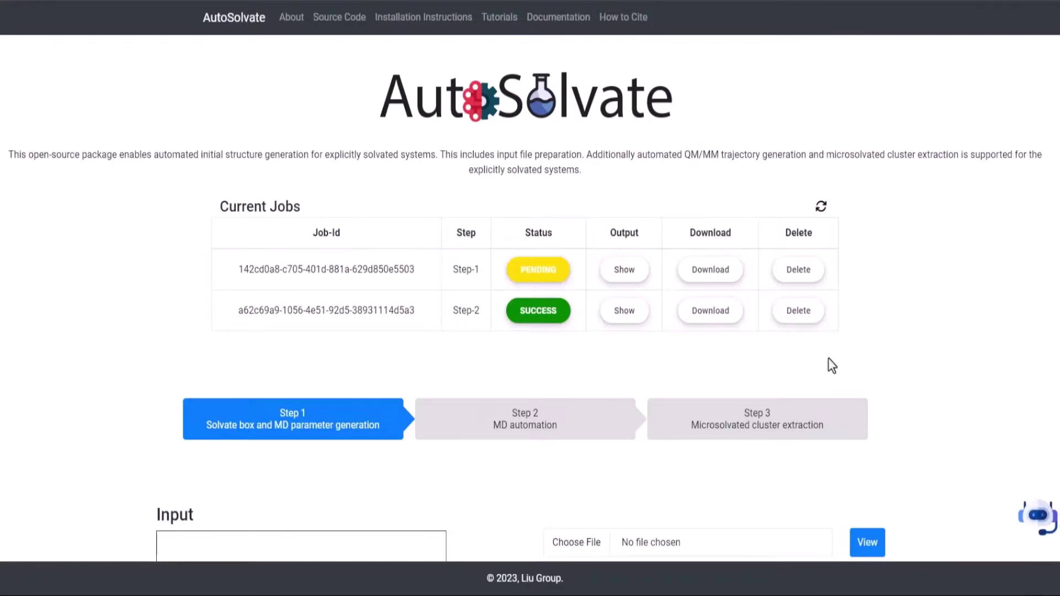
Refresh Current Jobs and download the finished Step-1 job output
click(822, 209)
scroll(821, 220, down, 5)
scroll(845, 232, up, 1)
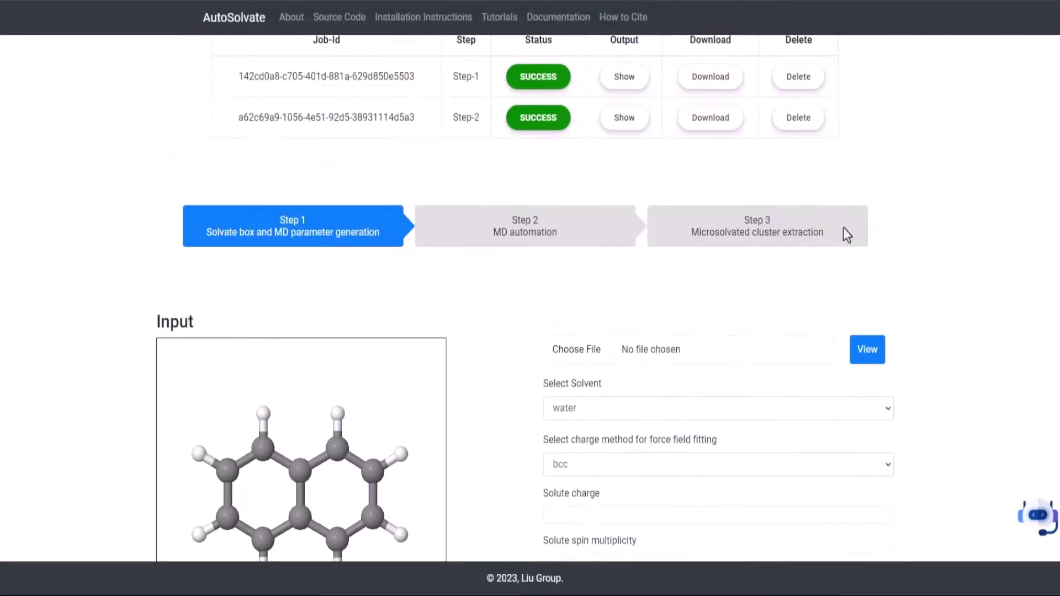
scroll(845, 232, up, 2)
click(710, 193)
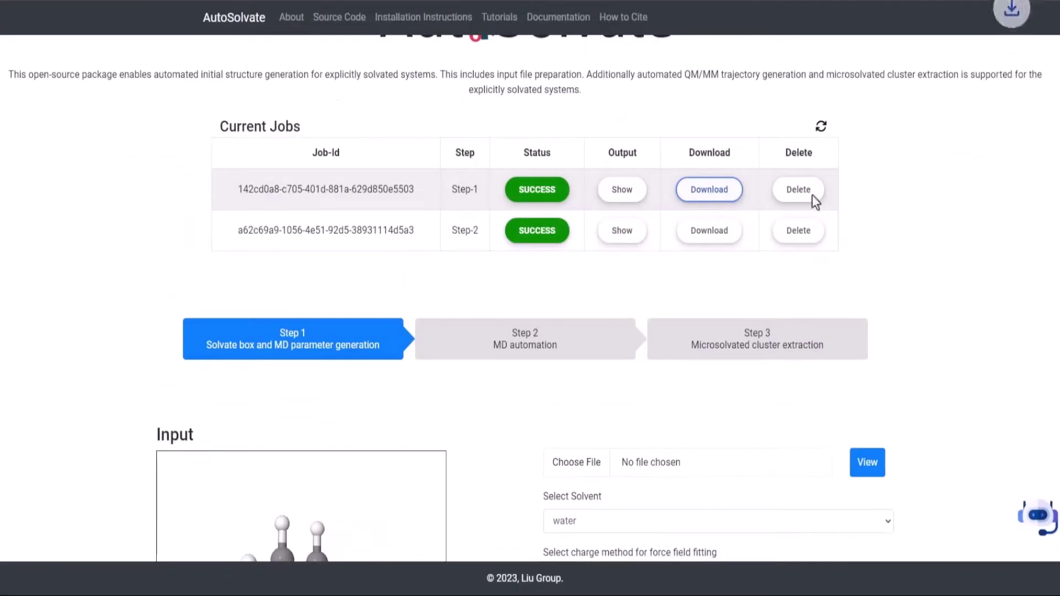
Delete the Step-1 job and open the downloaded step1_output.zip
click(803, 193)
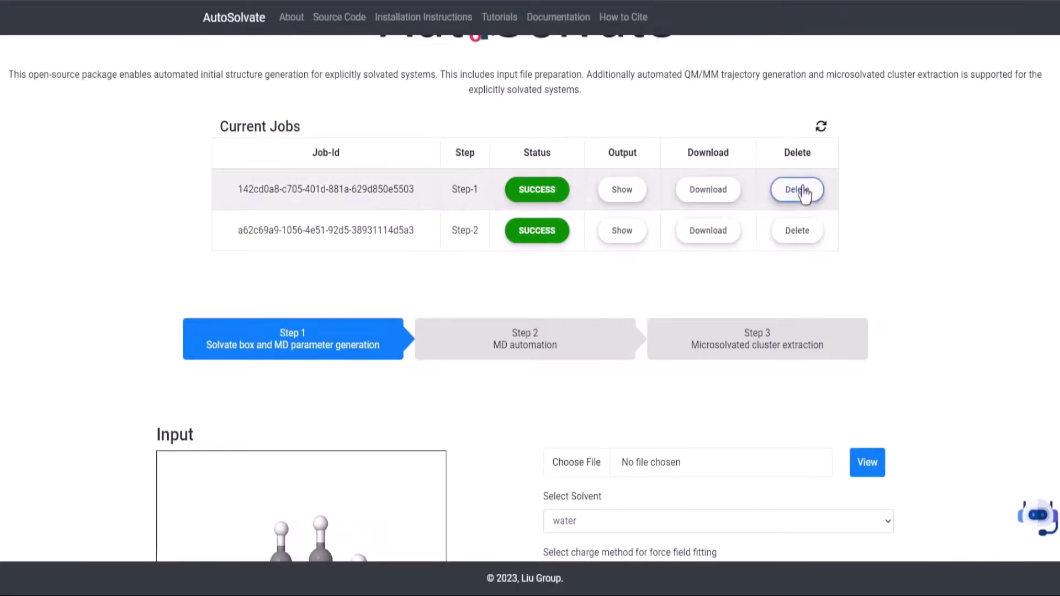
click(629, 67)
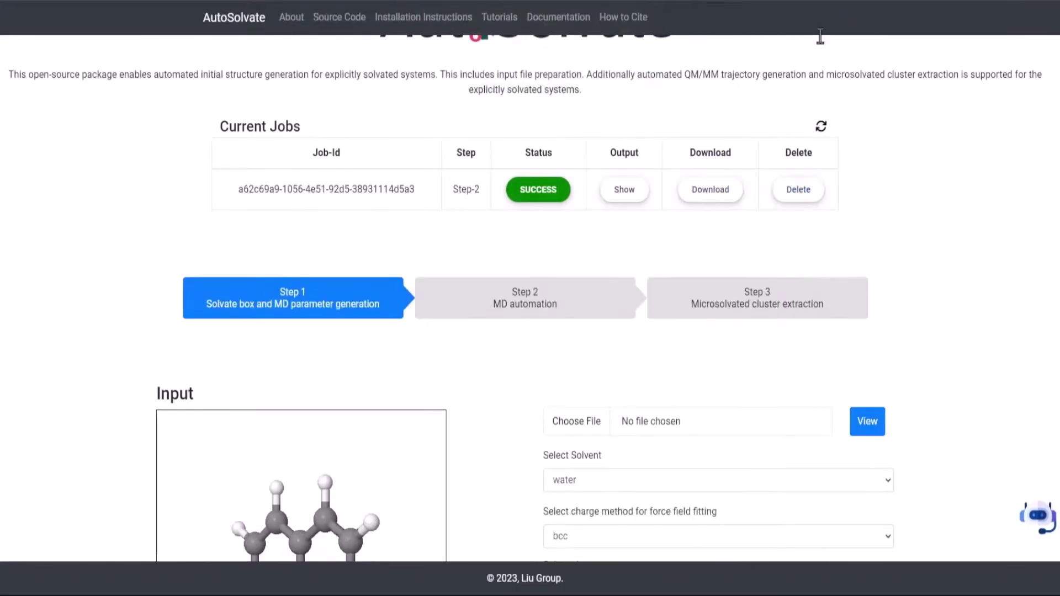
click(1018, 2)
click(921, 43)
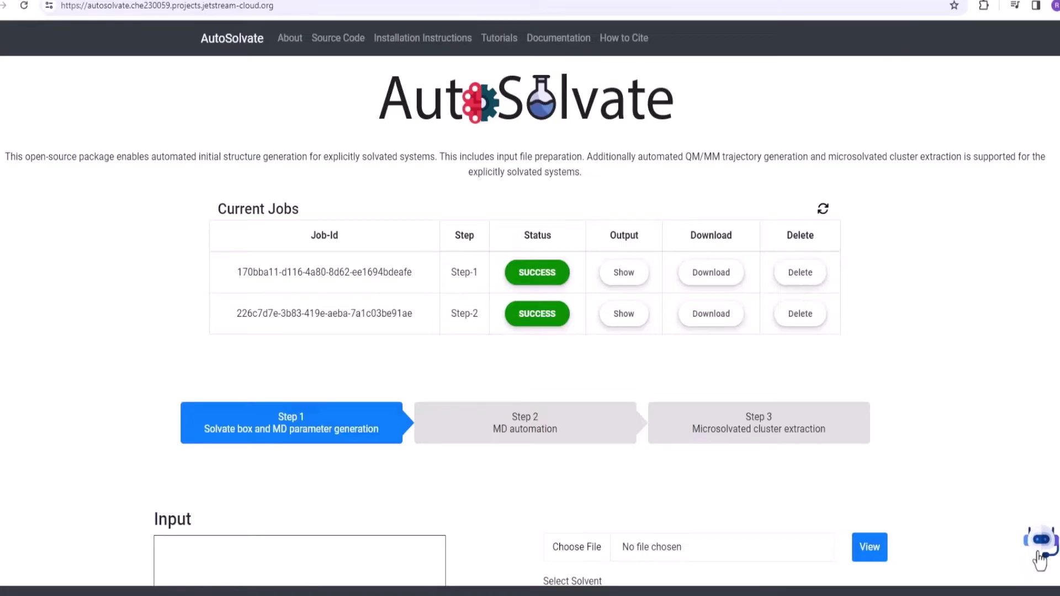
In SolvateBot, approve the water, bcc, 25.21 Å box inputs to continue to Step-3
click(1040, 559)
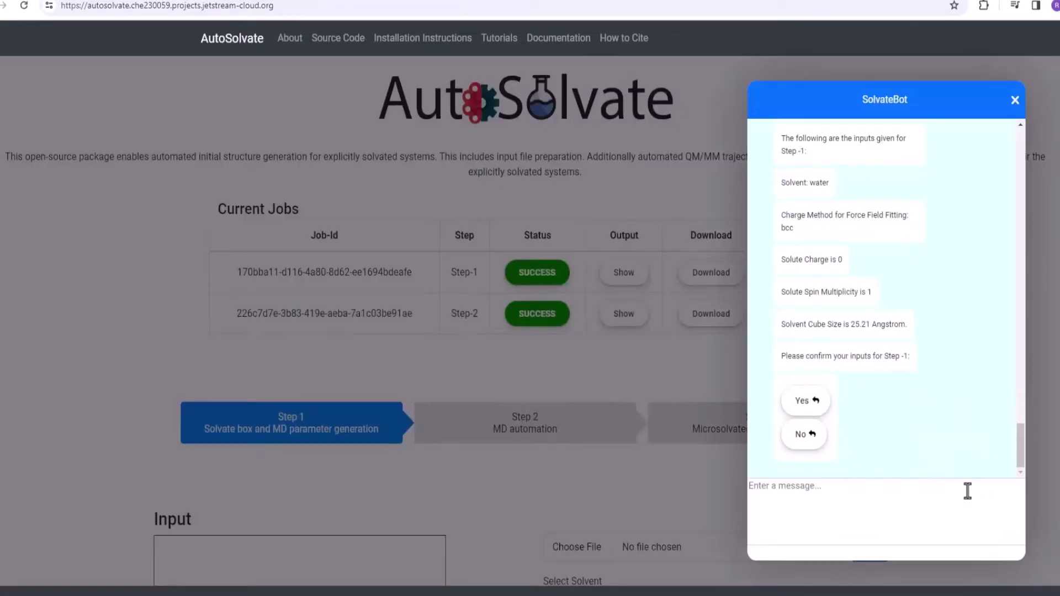
click(807, 401)
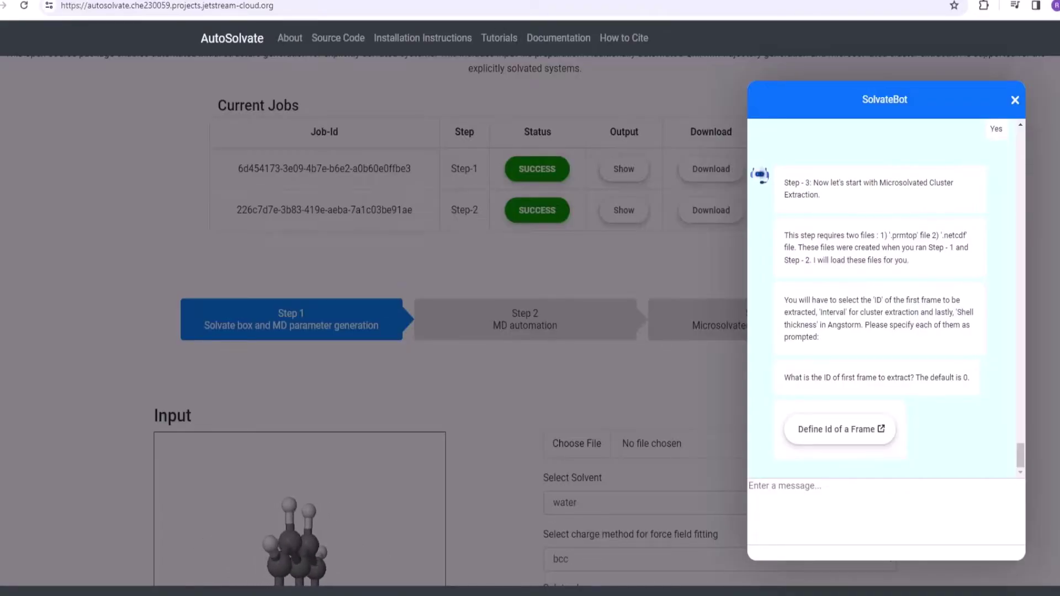
Send first frame 0, interval 1 and a 4 Å shell, confirm, then close SolvateBot
click(869, 495)
text(0)
key(Return)
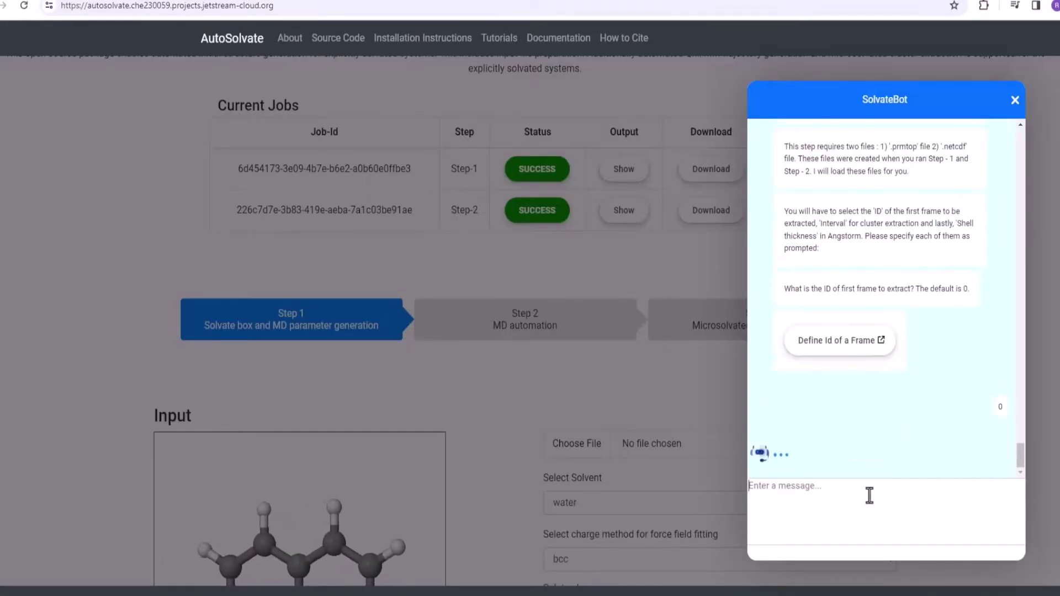
text(1)
key(Return)
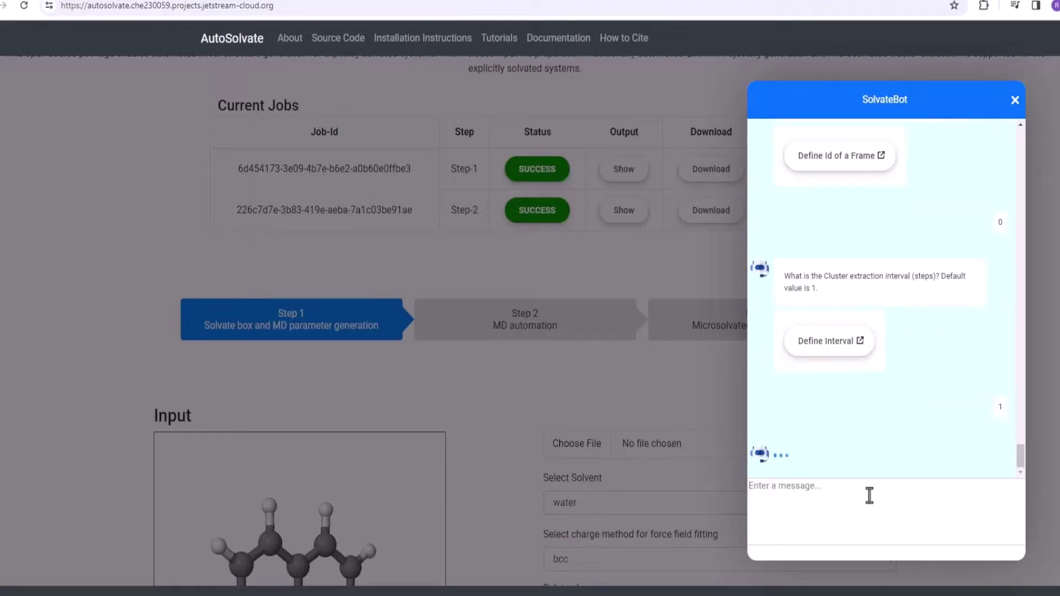
text(4)
key(Return)
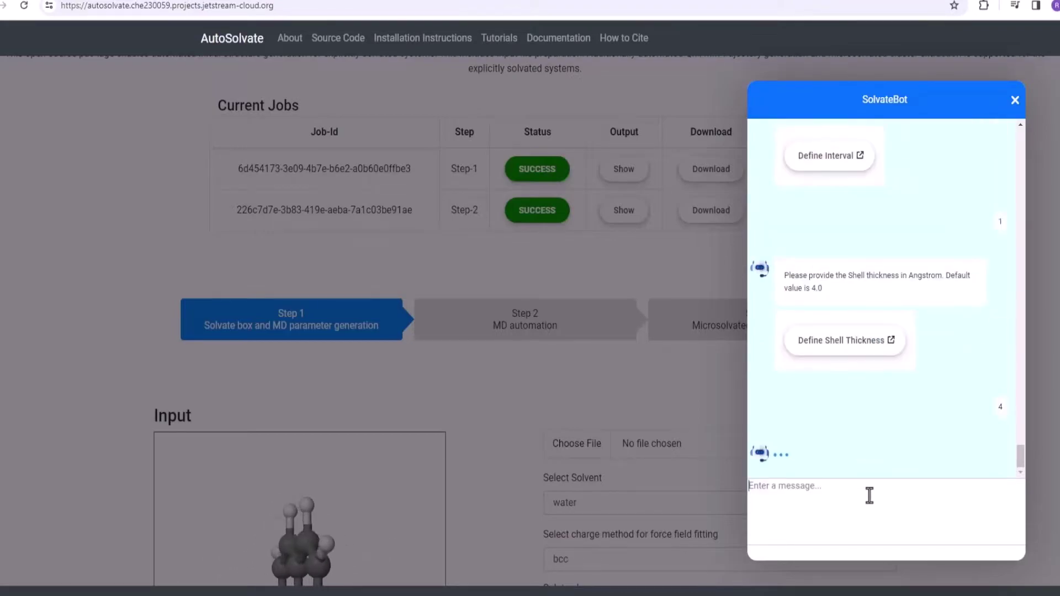
click(815, 407)
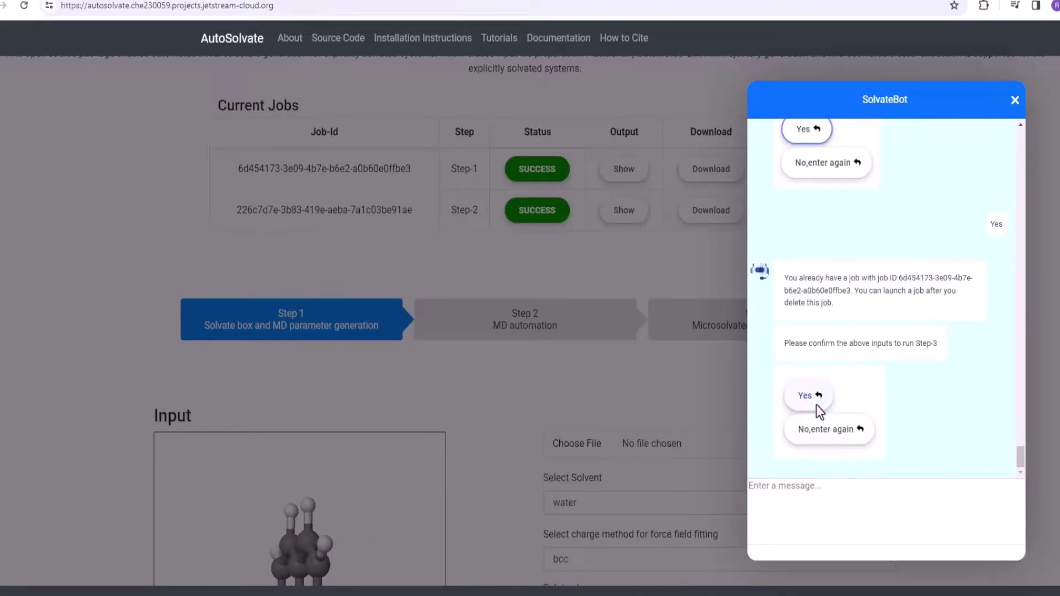
click(816, 405)
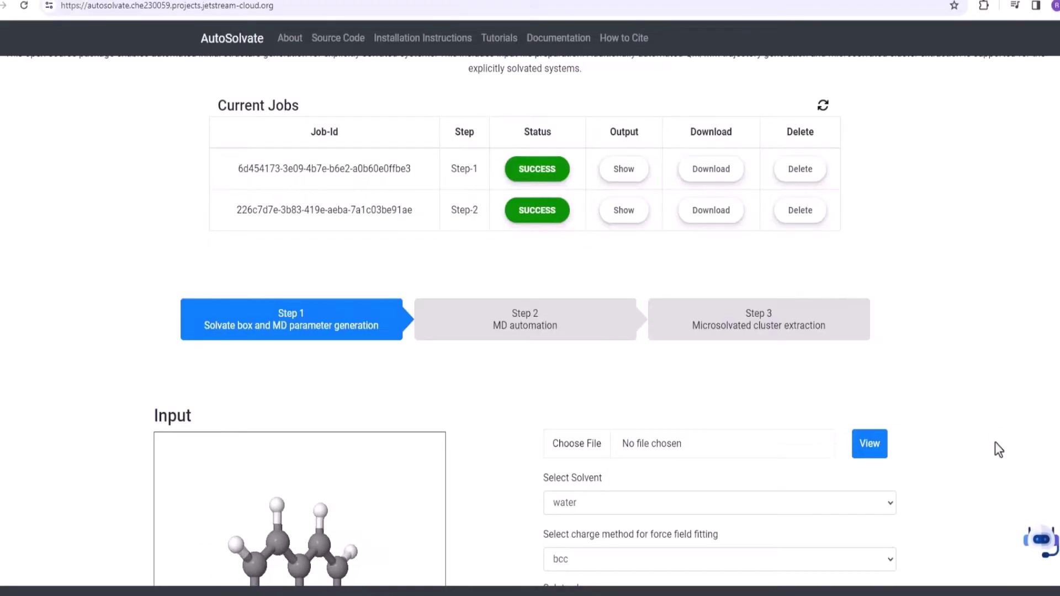
Delete the Step-1 job, then launch the Step-3 extraction job from SolvateBot and close the chat
click(816, 170)
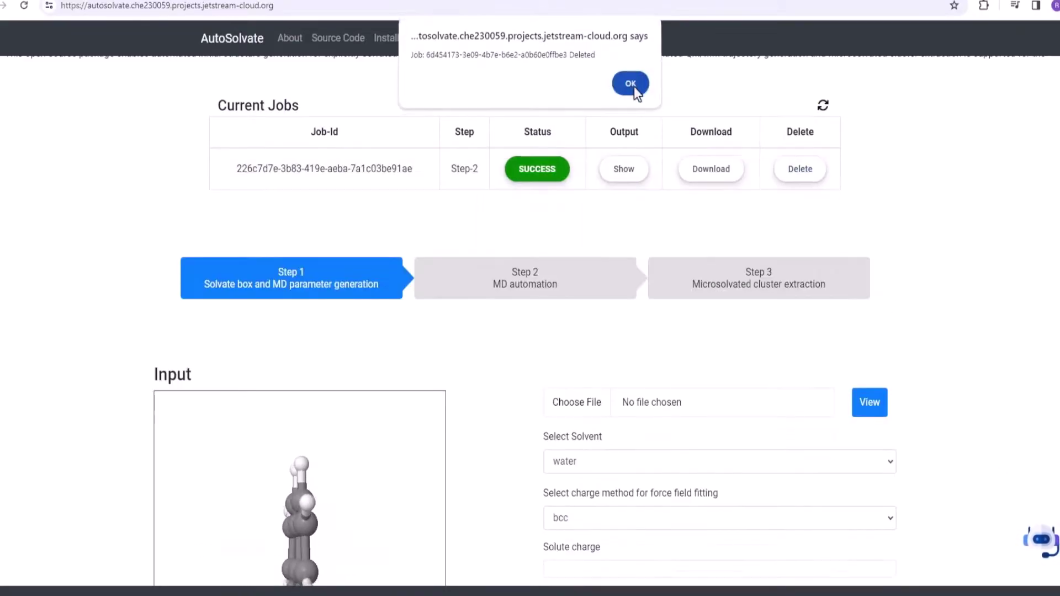
click(630, 86)
click(1041, 538)
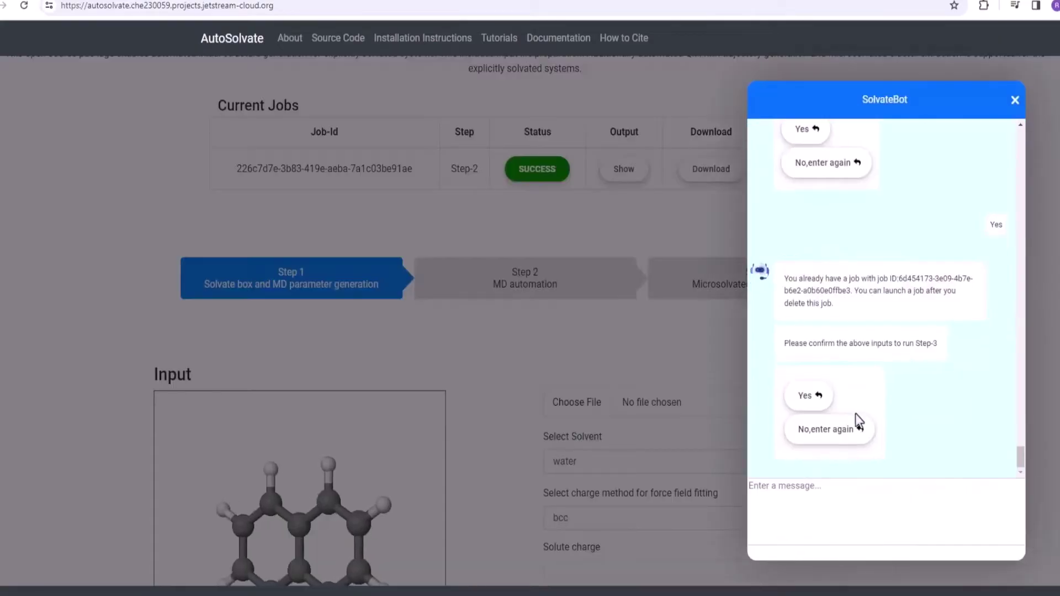
click(811, 398)
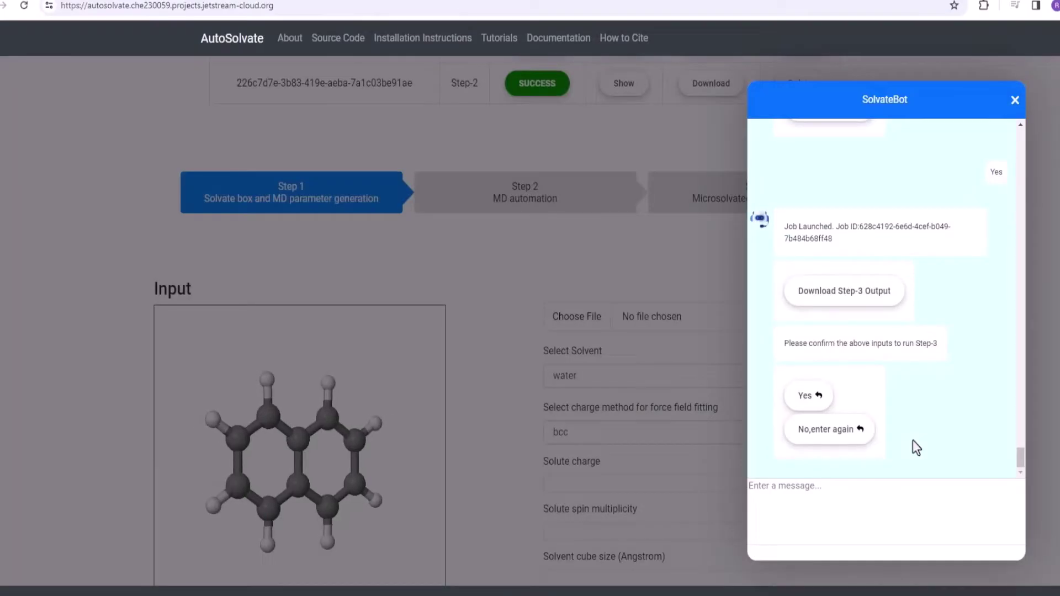
click(1014, 100)
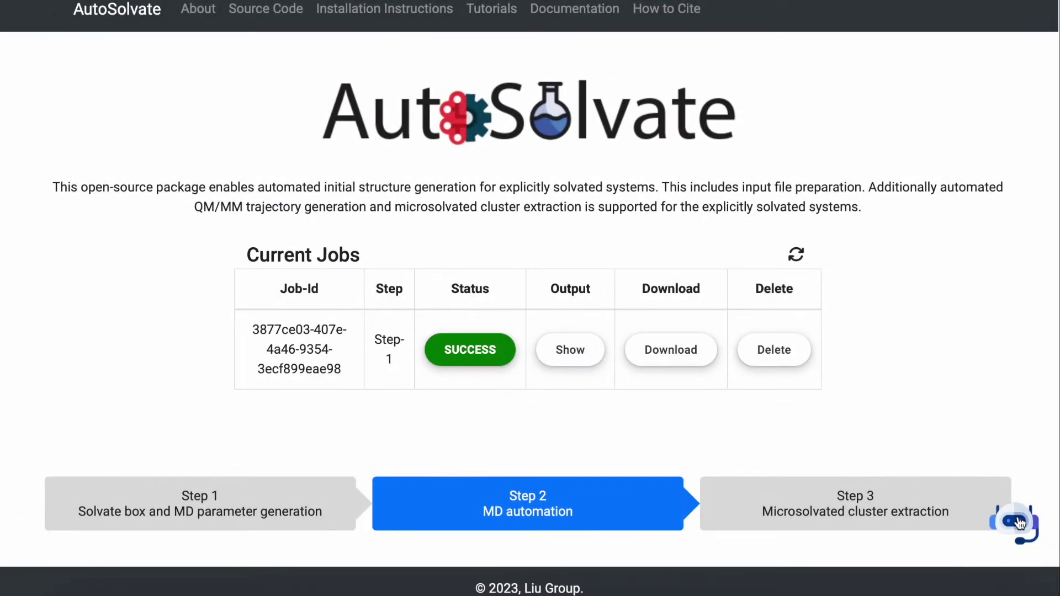
Tell SolvateBot to proceed to Step-2 MD automation and run it in dry run mode
click(1019, 523)
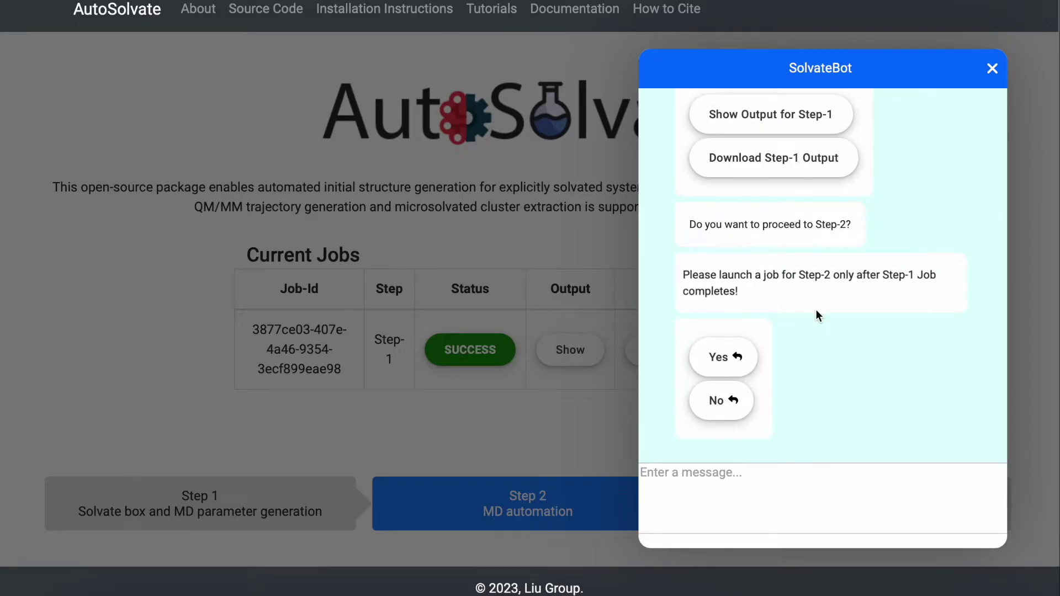
click(719, 354)
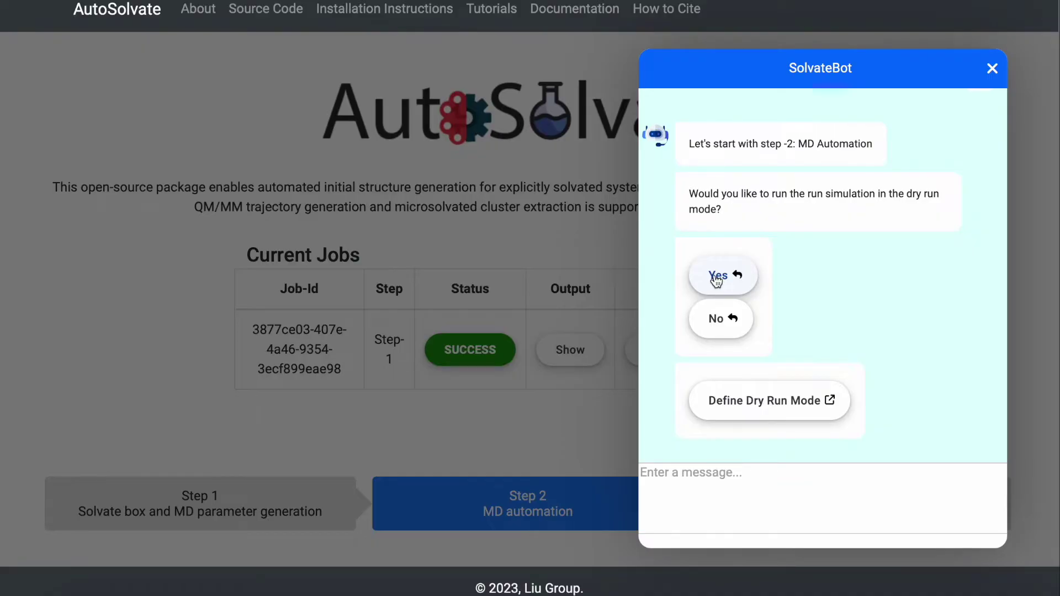
click(717, 281)
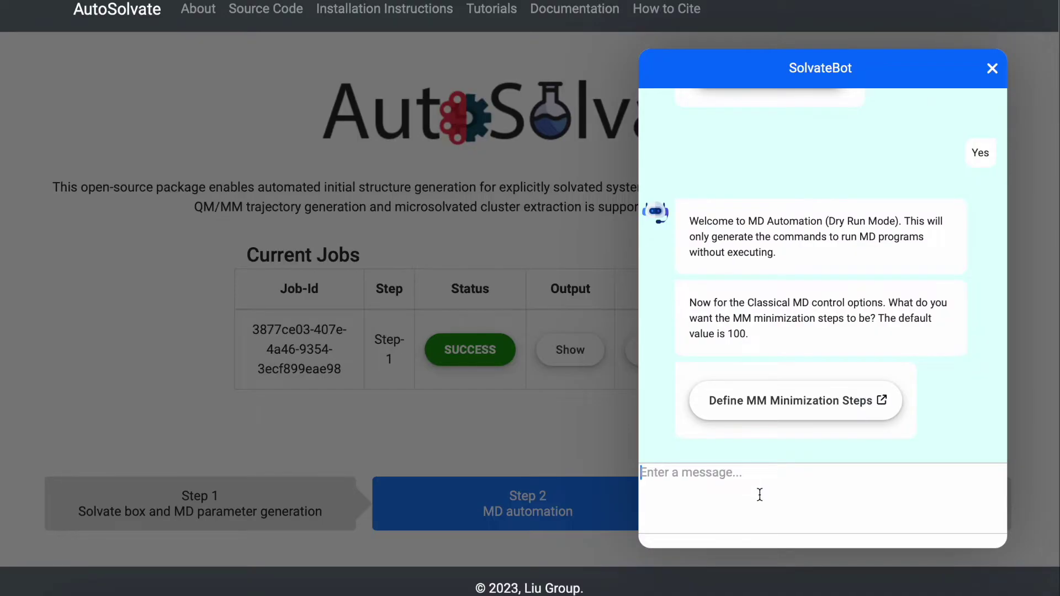
Enter 100 MM minimization steps and browse the Job Parameters documentation
text(100)
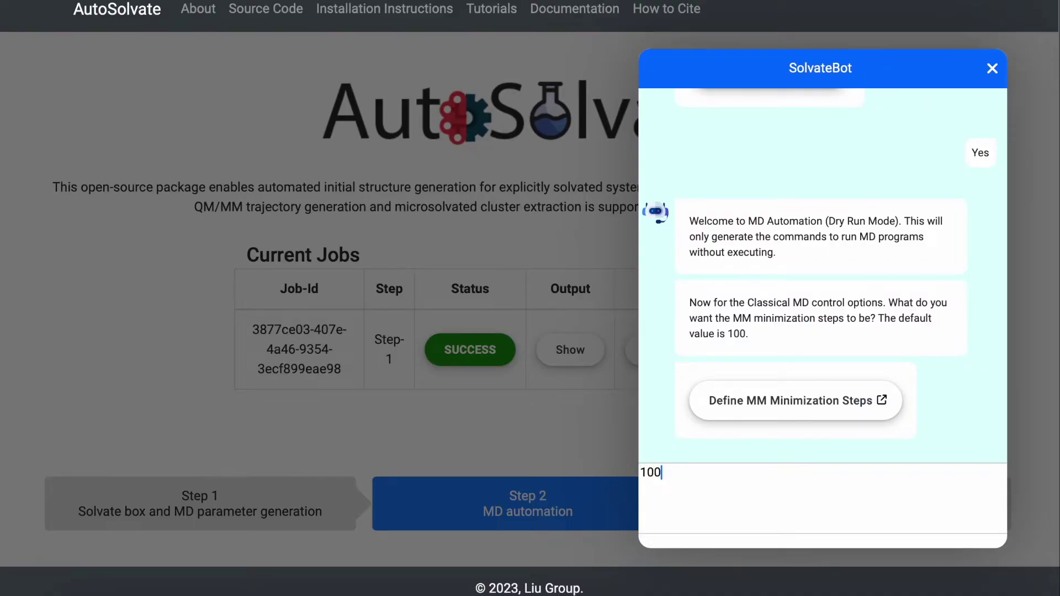
key(Return)
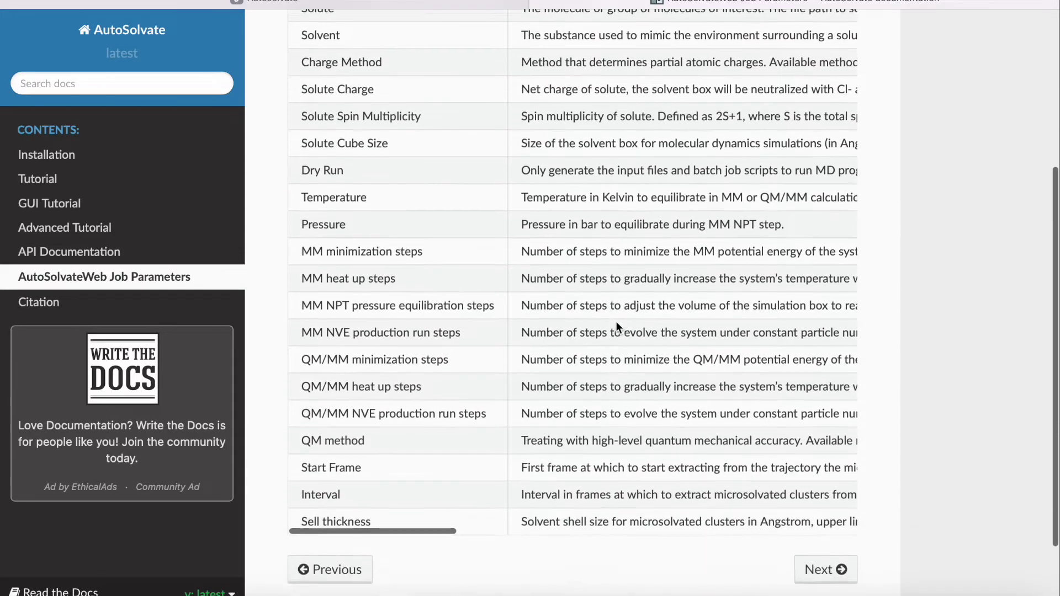
scroll(615, 321, down, 1)
scroll(615, 321, right, 5)
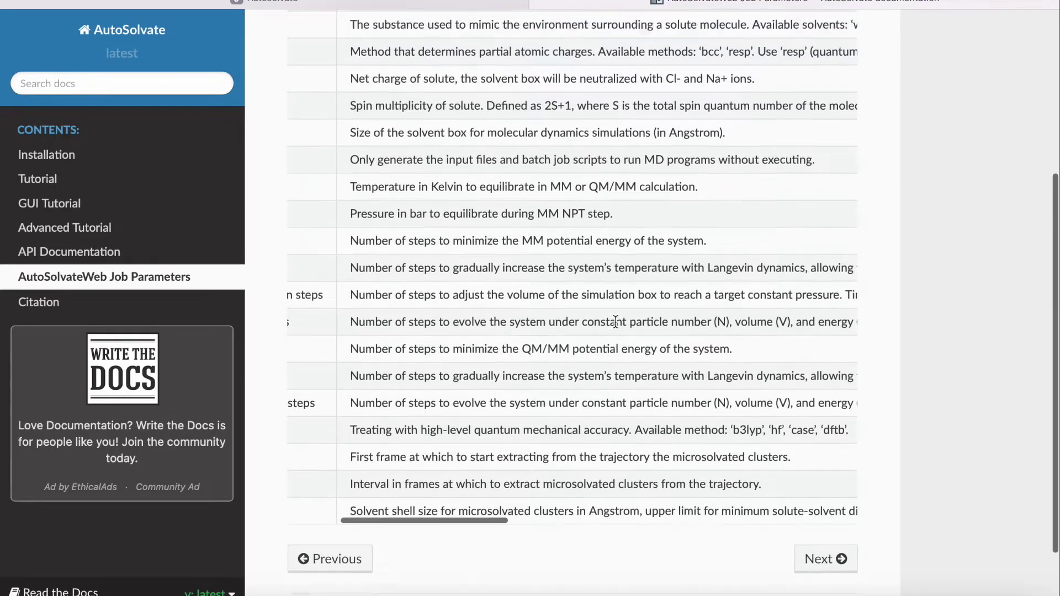
scroll(615, 321, up, 5)
Back in SolvateBot, send 100 MM heat-up, 10000 NPT and 0 NVE steps
click(243, 1)
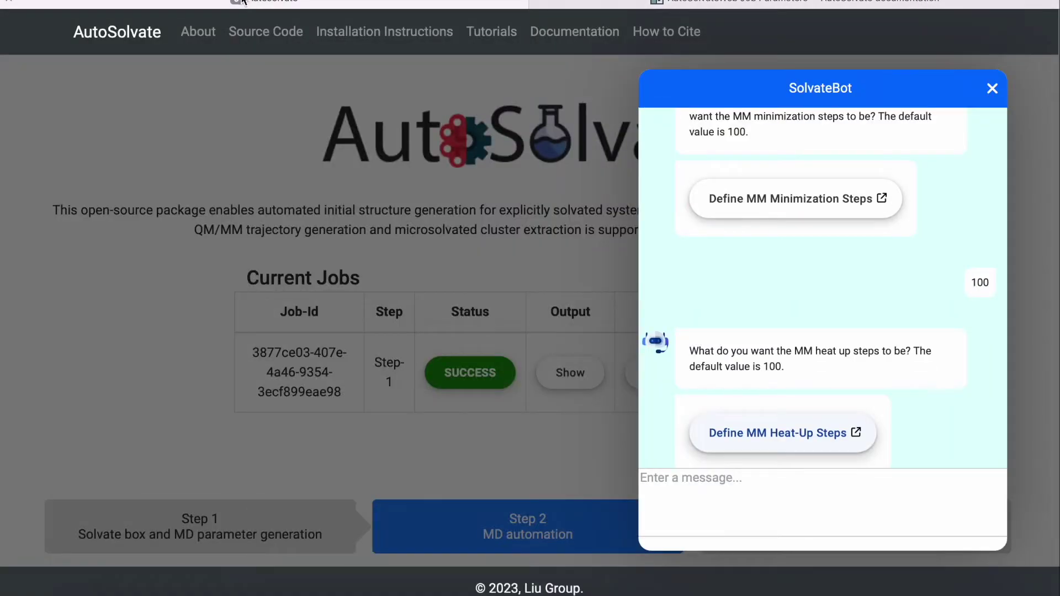
text(100)
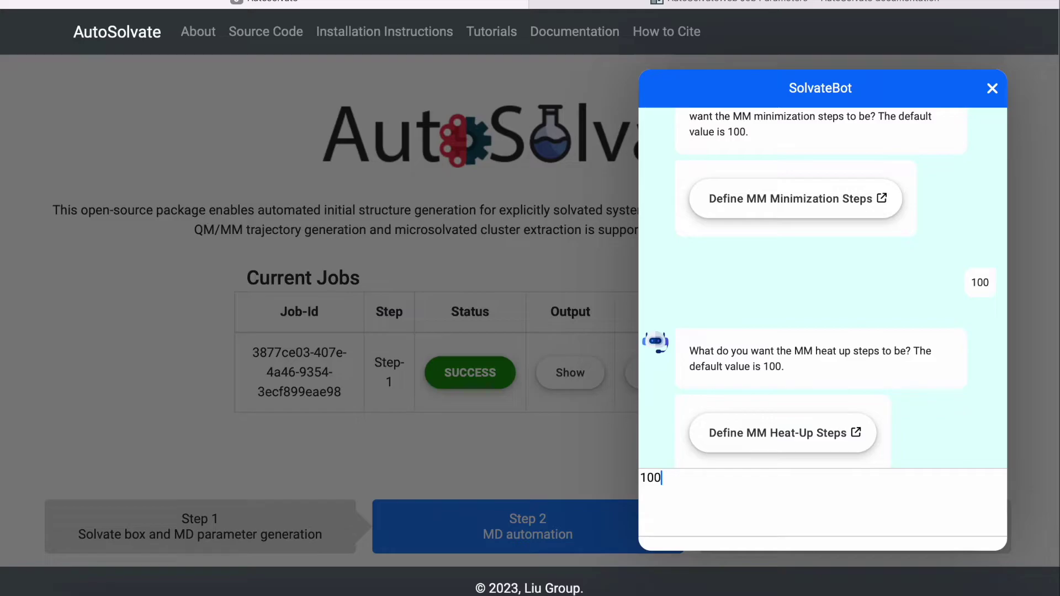
key(Return)
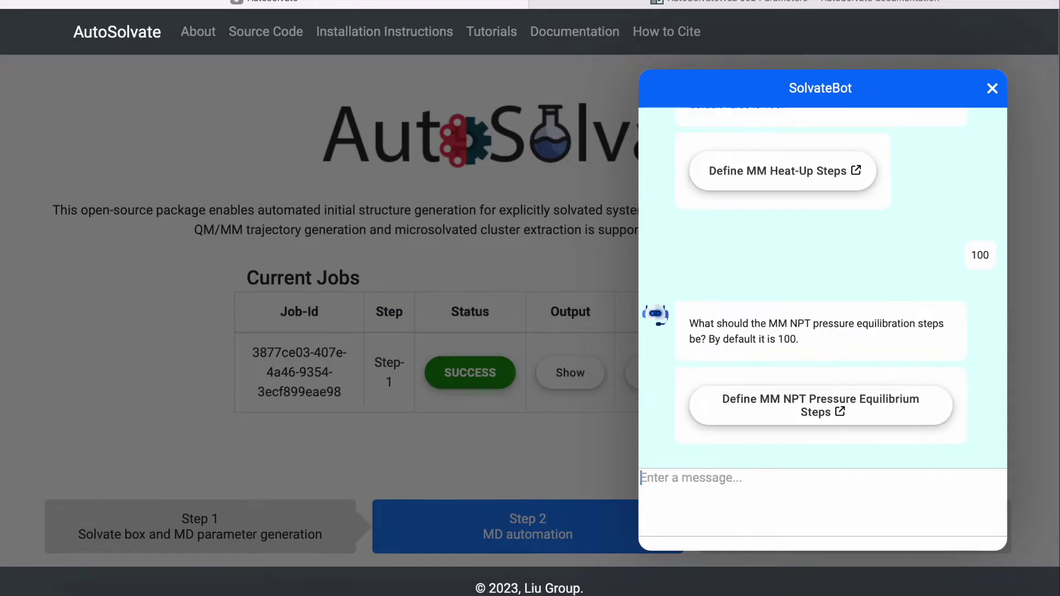
text(10000)
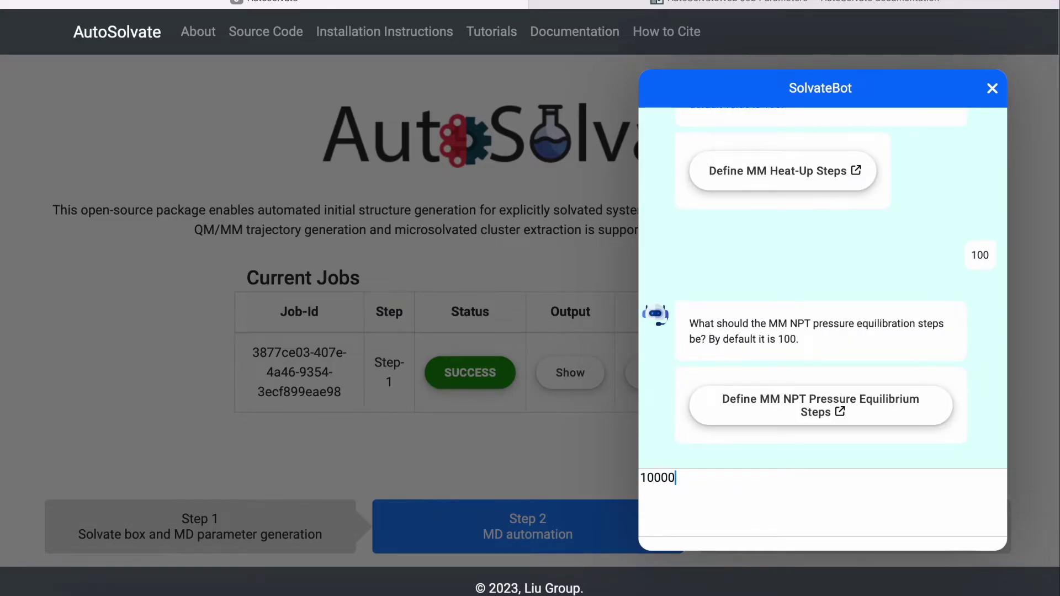
key(Return)
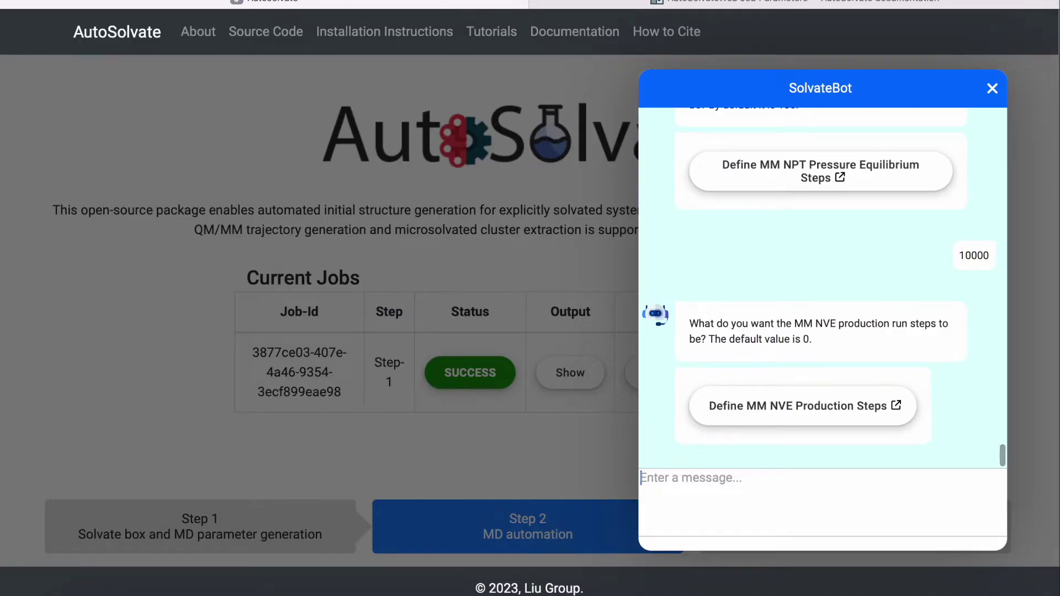
text(0)
key(Return)
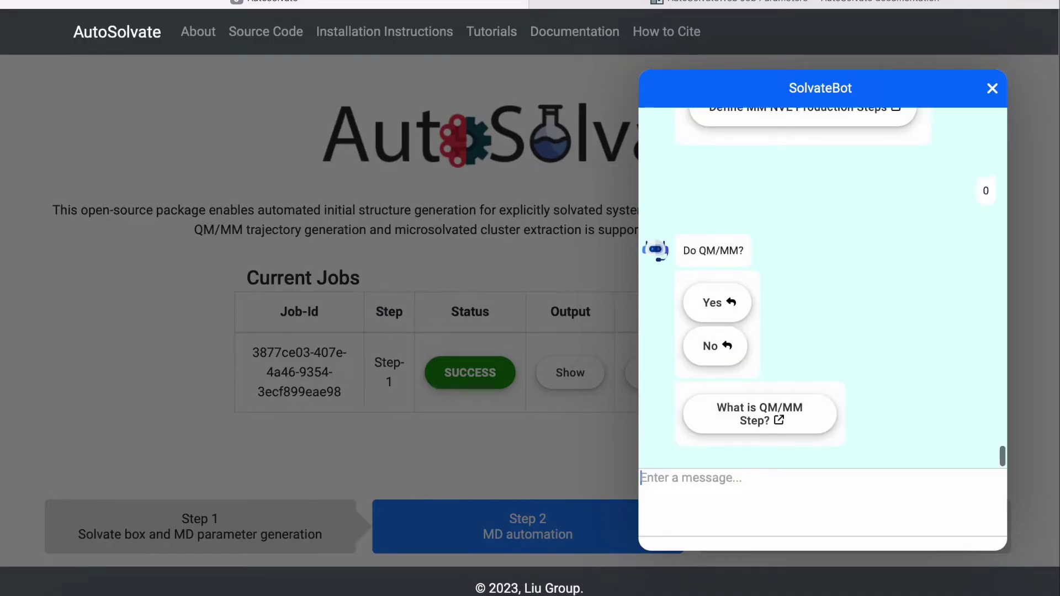
Decline the QM/MM simulation and confirm the Step-2 inputs after reviewing them
click(711, 348)
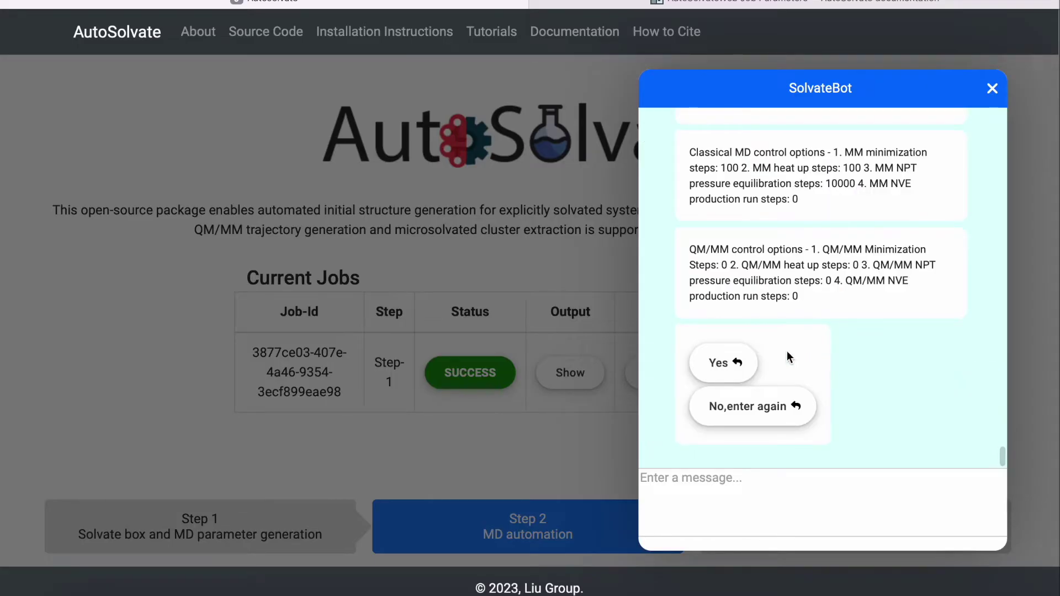
scroll(788, 354, up, 3)
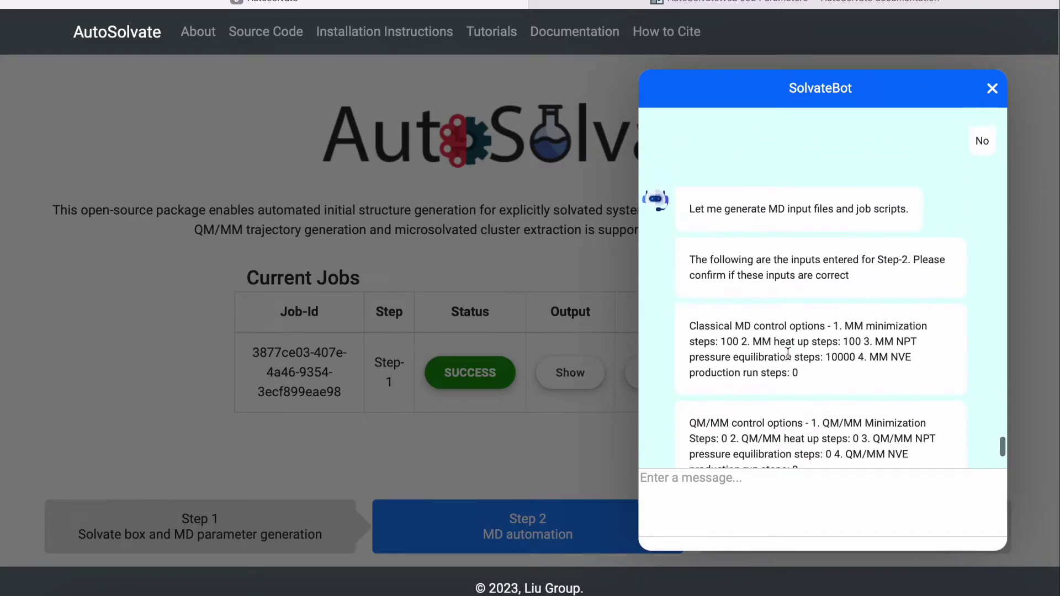
scroll(788, 354, down, 5)
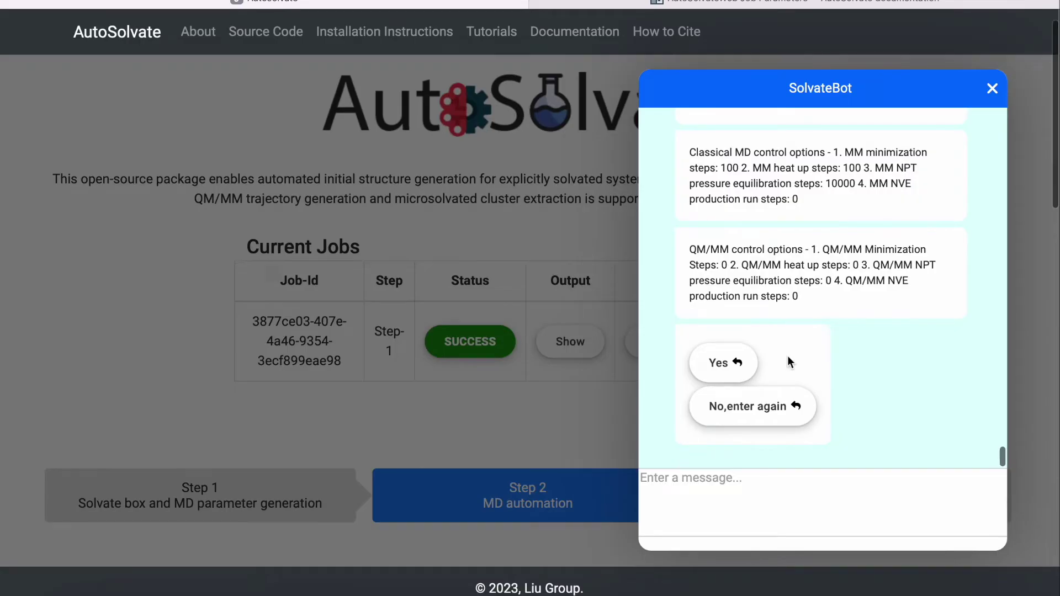
scroll(788, 355, up, 1)
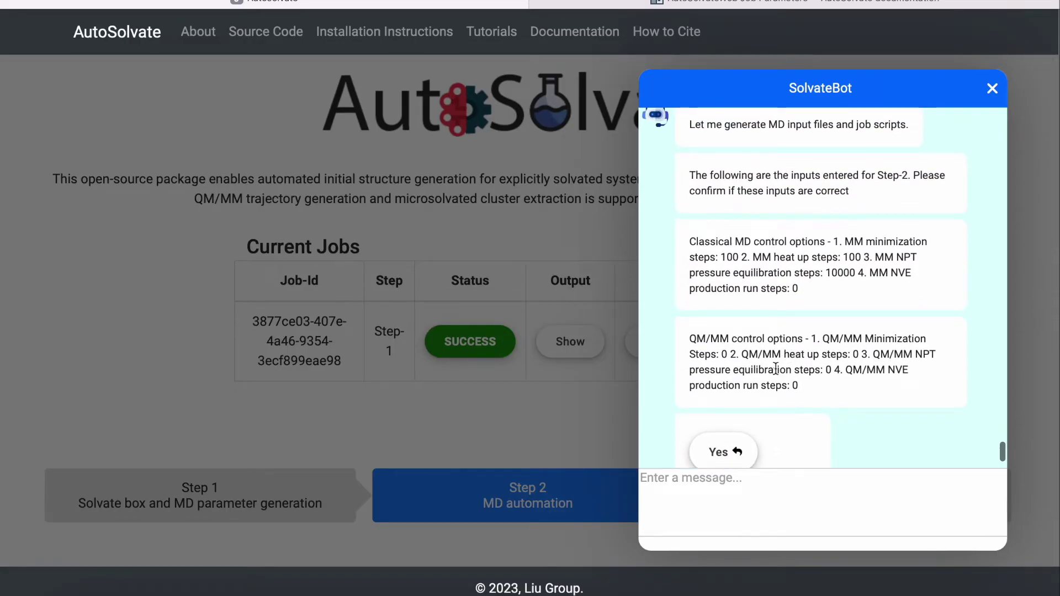
scroll(745, 443, down, 2)
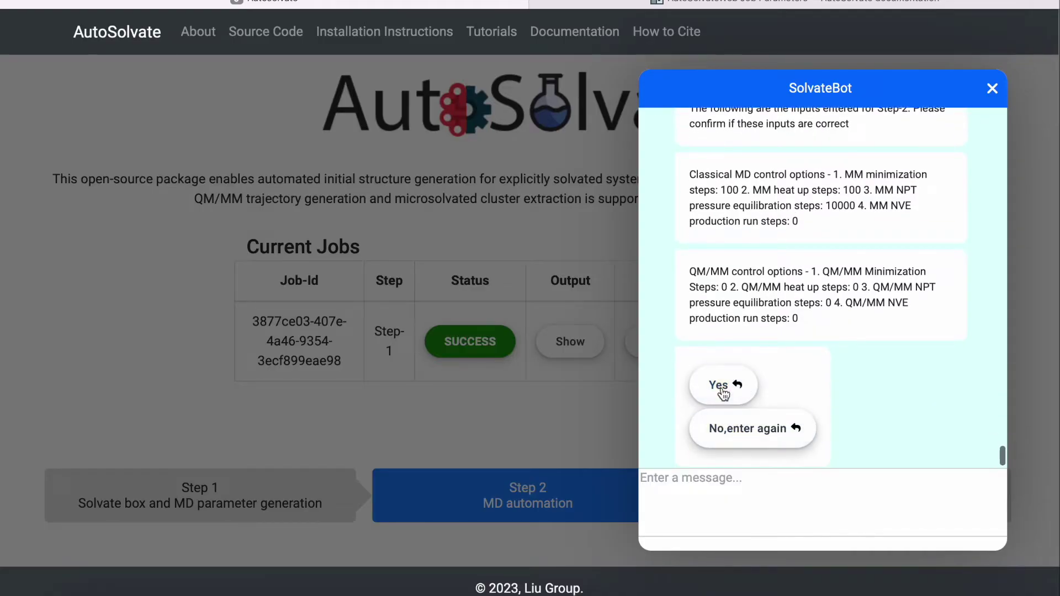
click(721, 386)
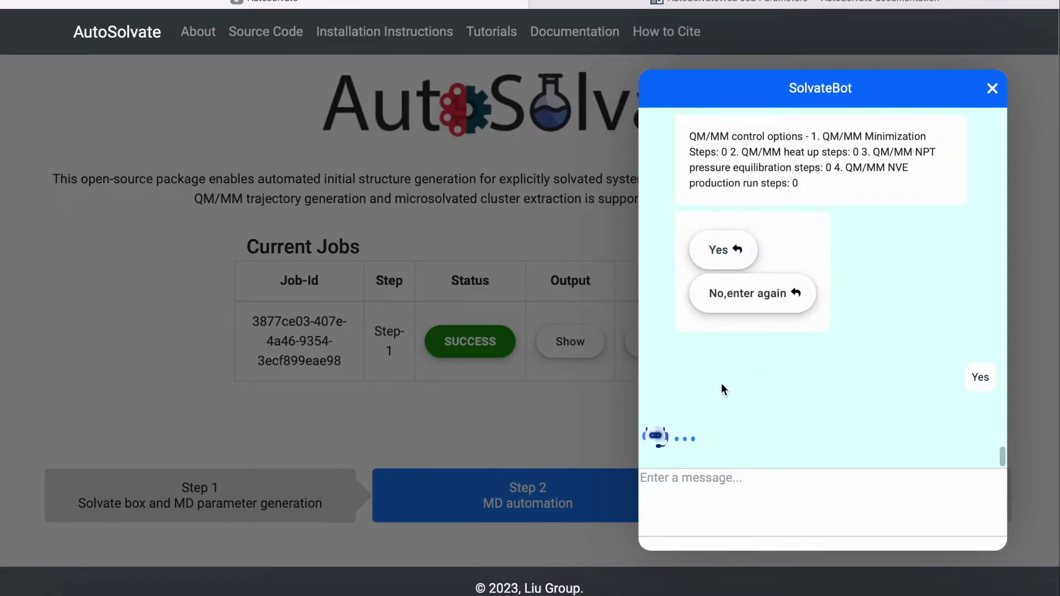
Close SolvateBot, refresh Current Jobs, and download the Step-2 job's output
click(992, 88)
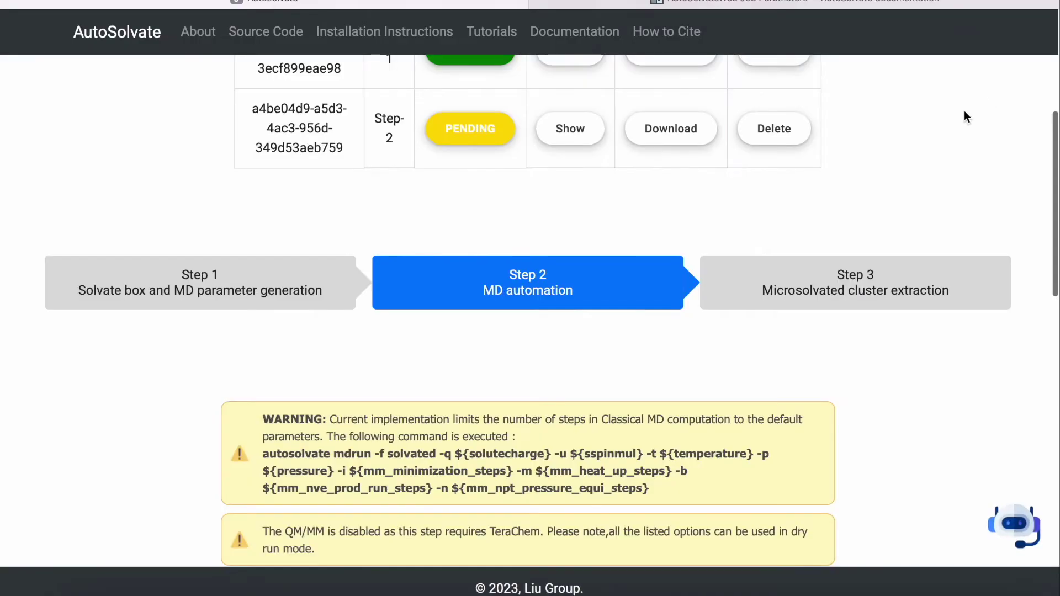
scroll(807, 231, up, 2)
scroll(807, 231, up, 3)
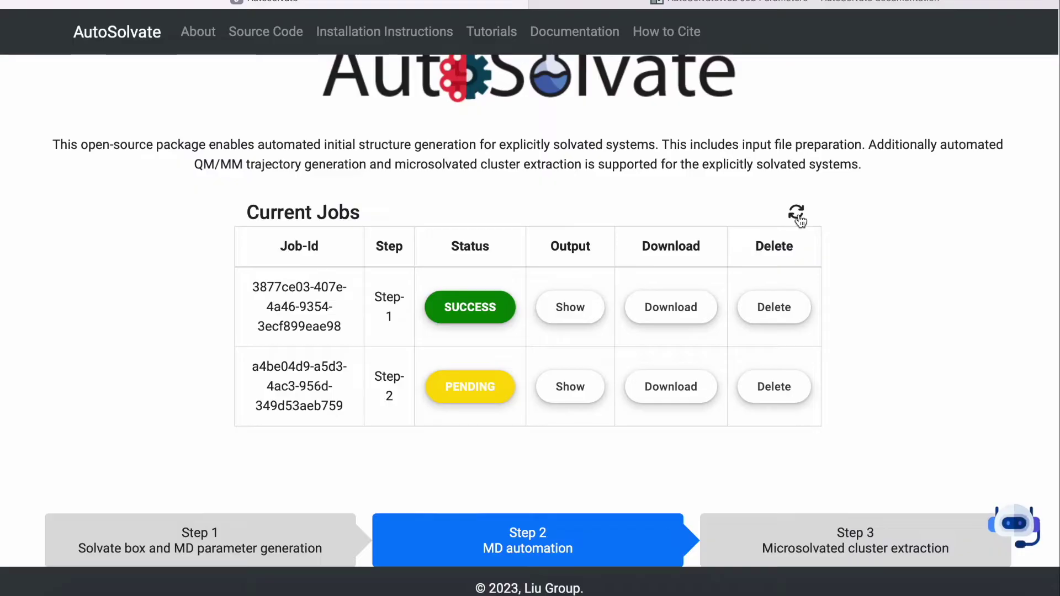
click(797, 213)
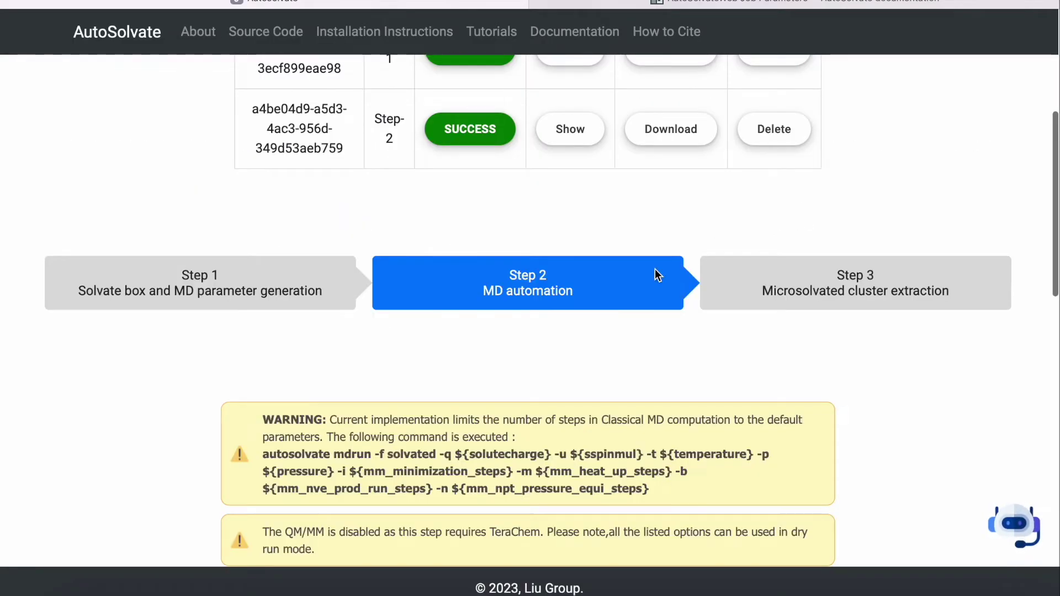
scroll(655, 270, up, 2)
scroll(655, 274, up, 2)
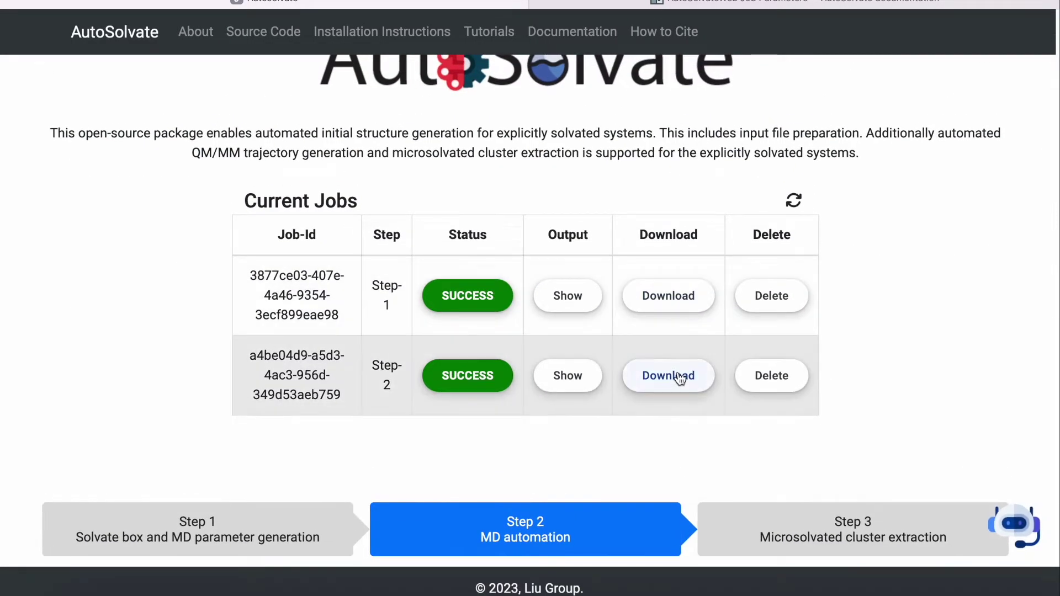
click(680, 376)
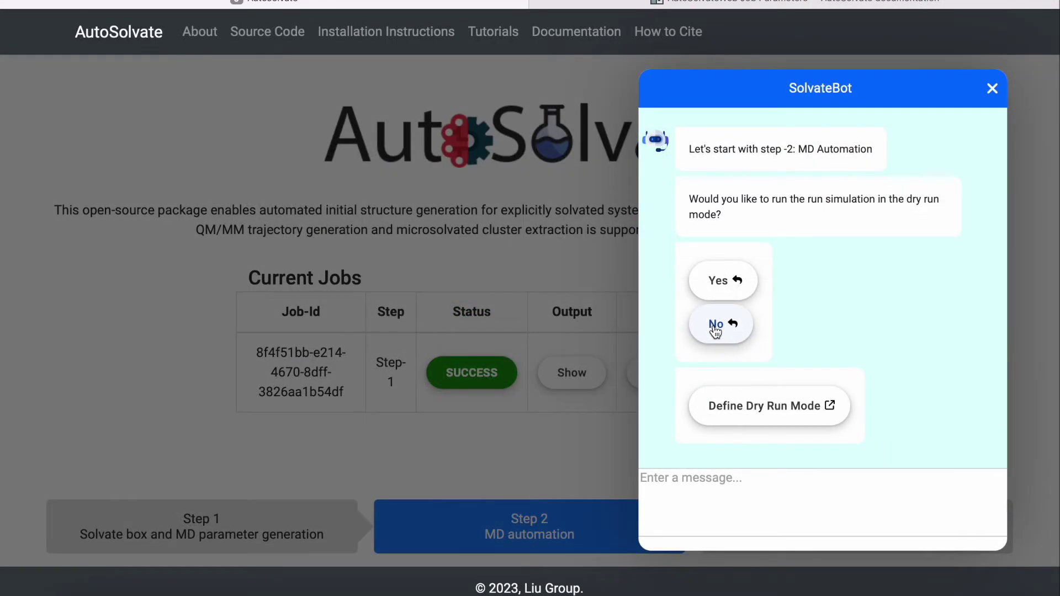
Submit Step-2 as a real run (not dry run) with QM/MM using the HF method
click(716, 325)
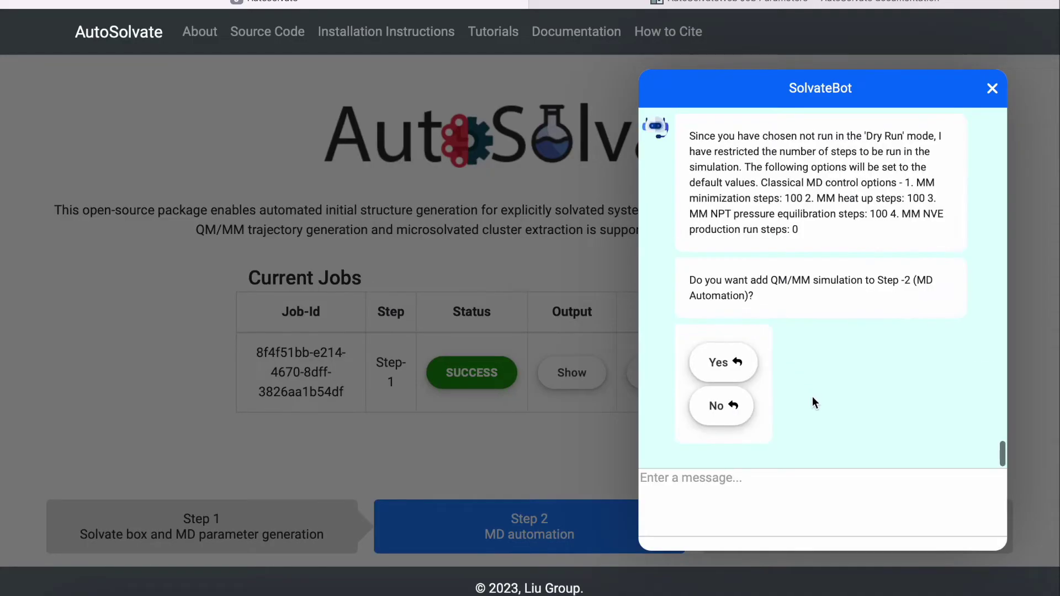
scroll(809, 400, up, 2)
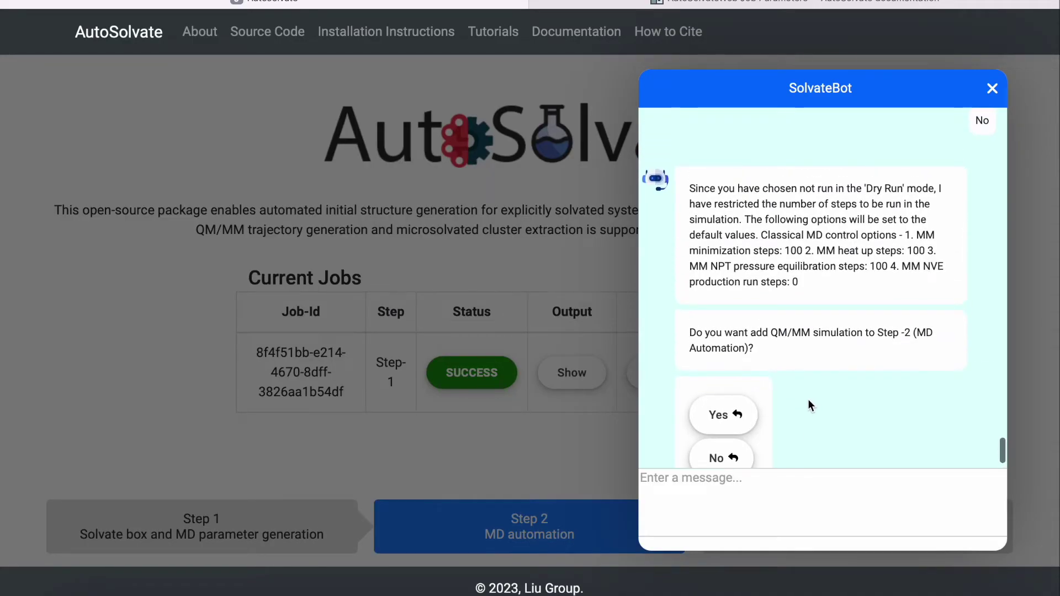
scroll(808, 400, down, 2)
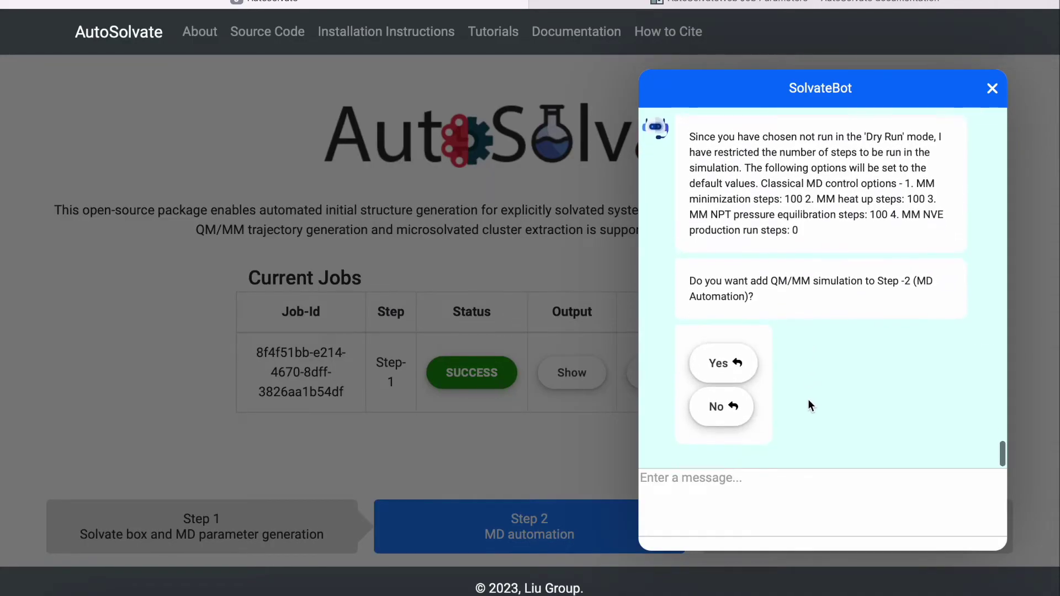
click(721, 364)
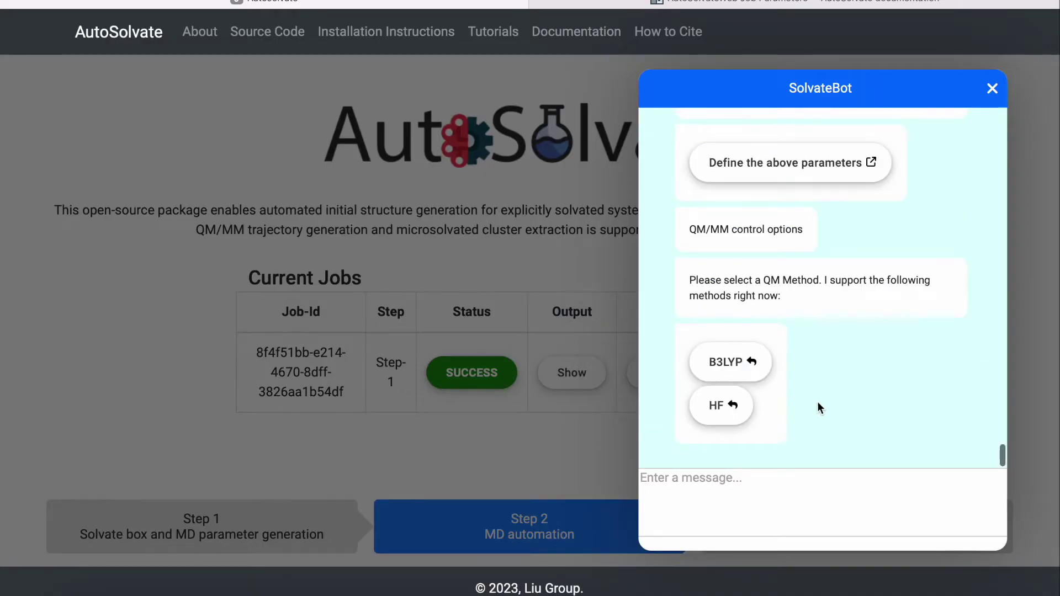
scroll(858, 402, up, 1)
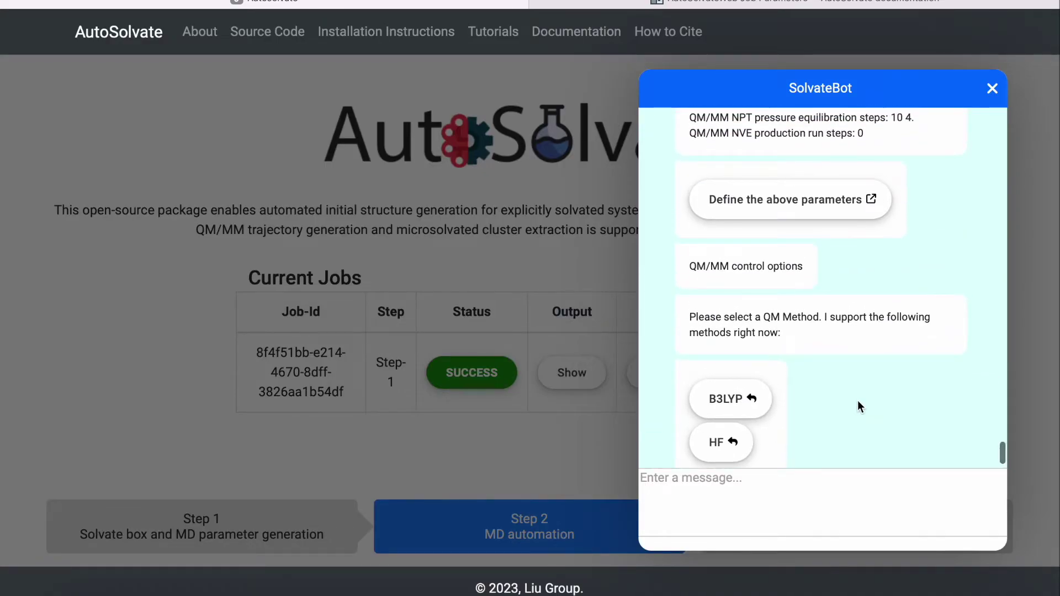
click(718, 420)
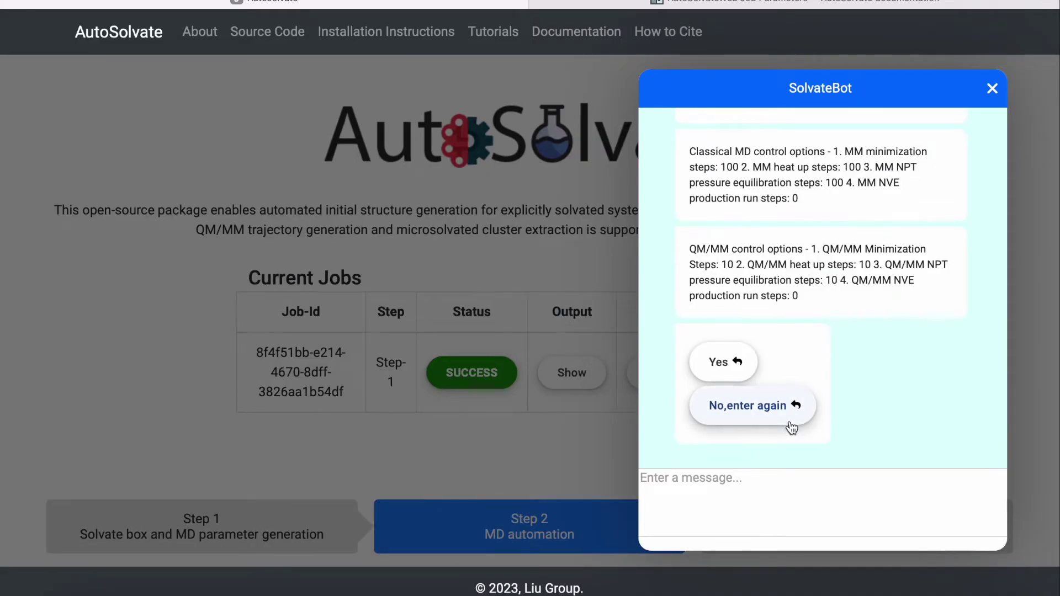
scroll(847, 392, up, 5)
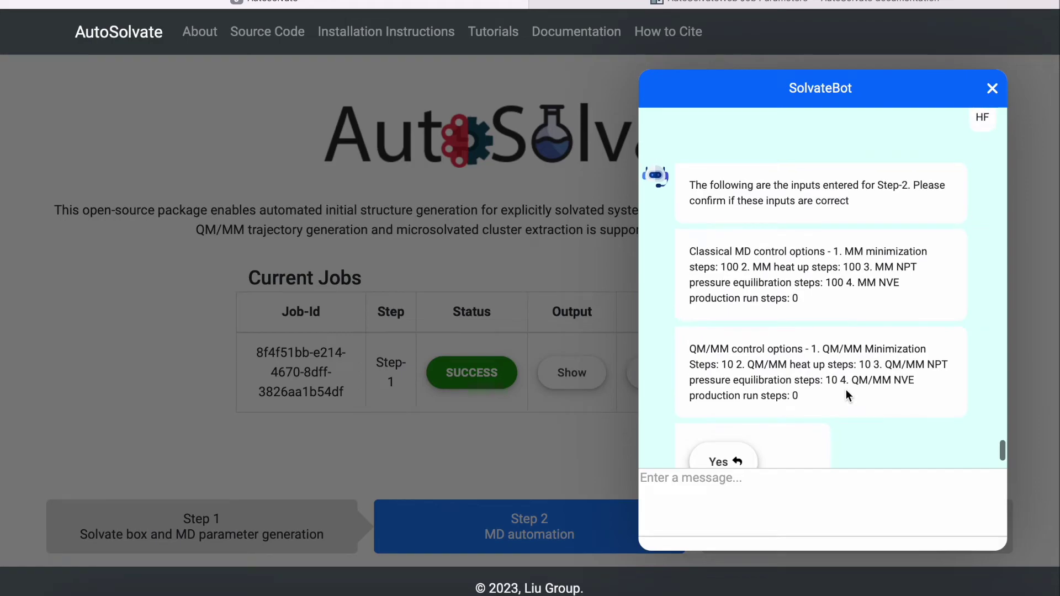
scroll(846, 392, down, 4)
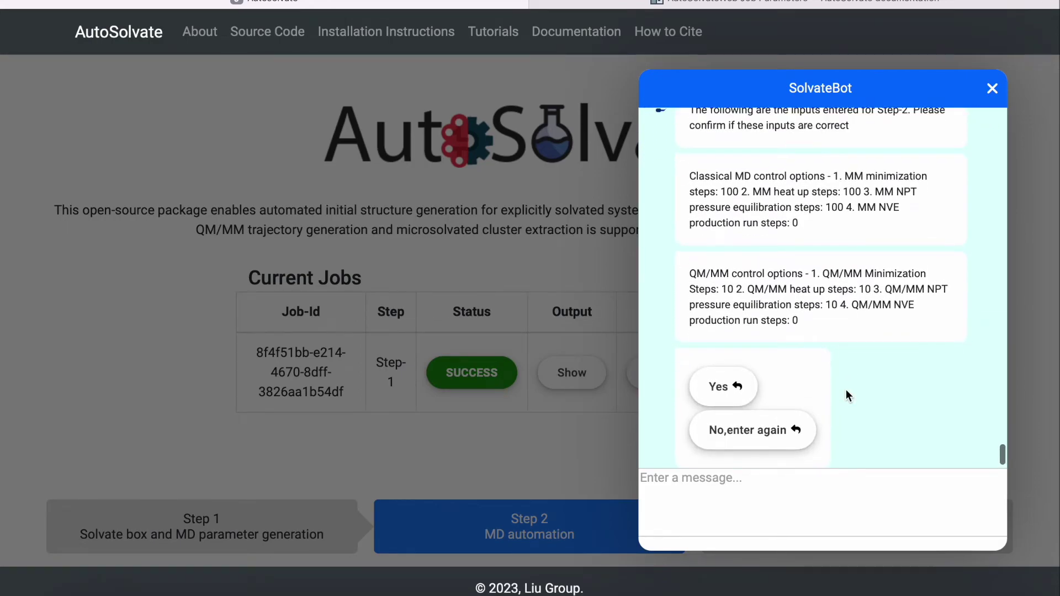
click(725, 401)
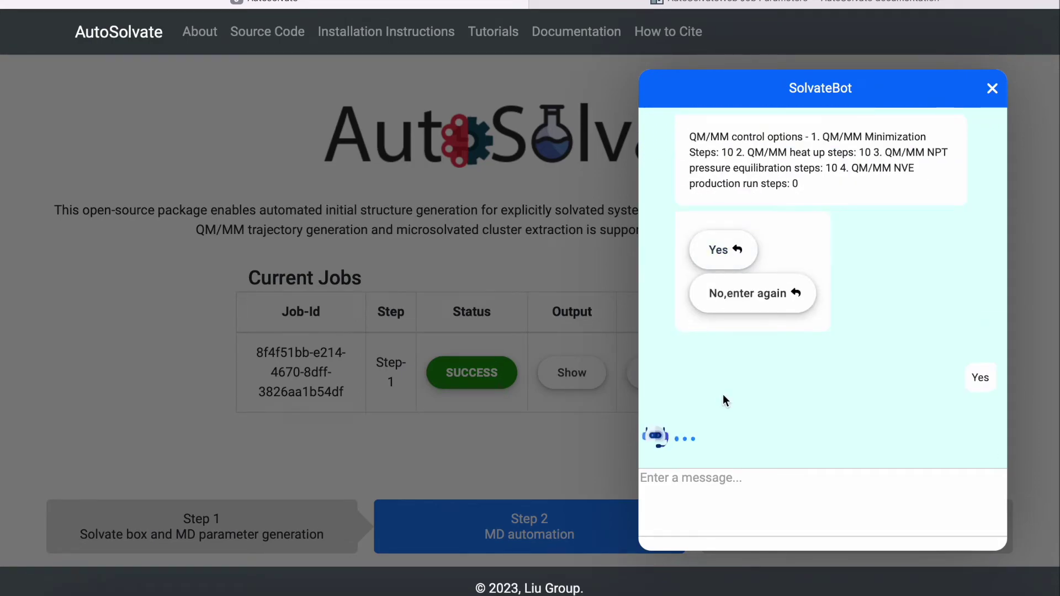
Refresh the job list and download the succeeded Step-2 job's output
click(991, 88)
scroll(821, 201, up, 4)
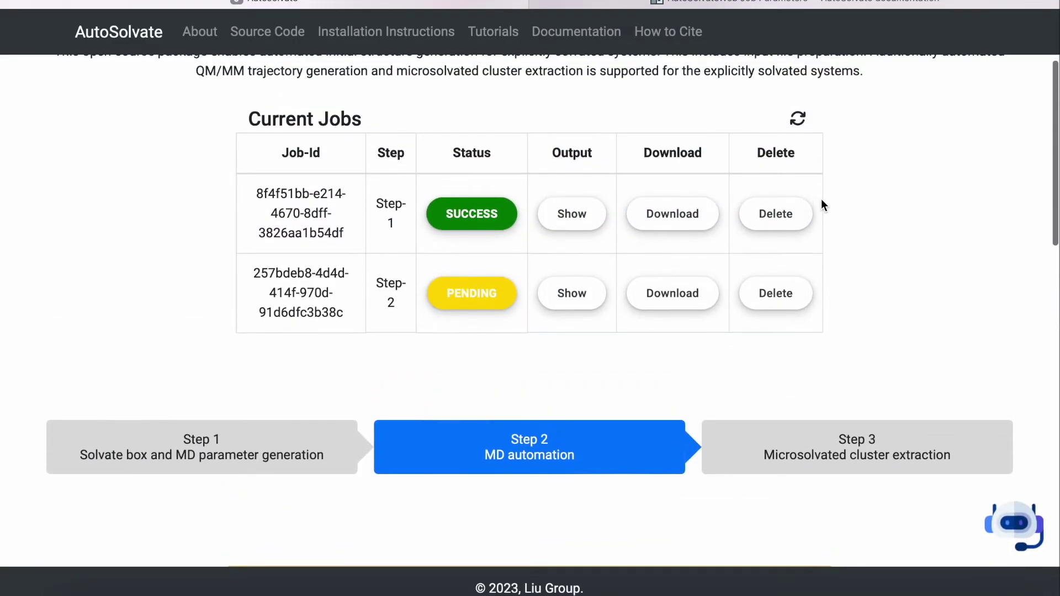
scroll(821, 205, up, 2)
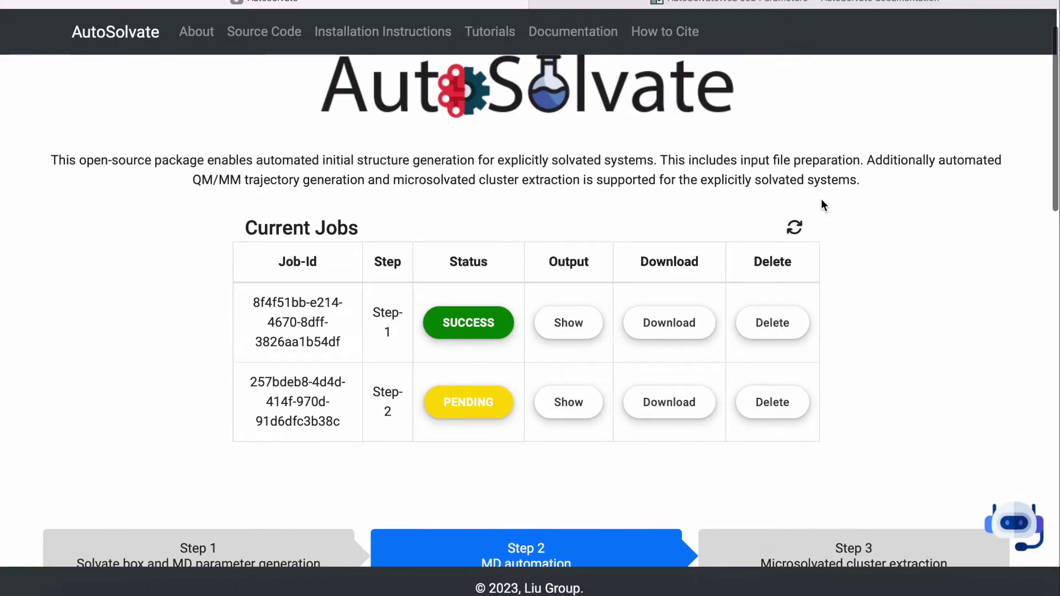
click(795, 229)
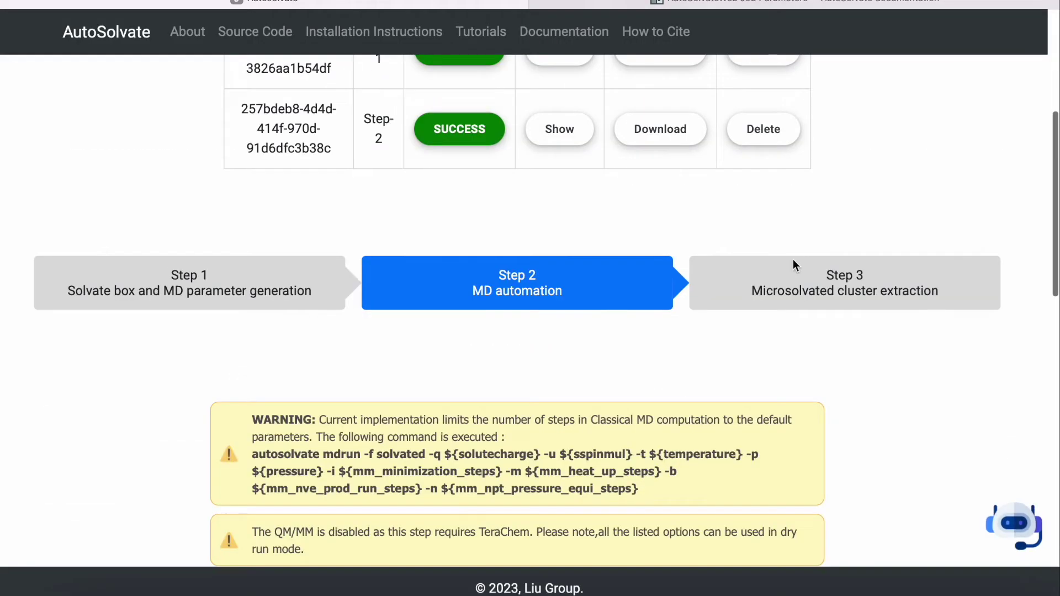
scroll(677, 221, up, 5)
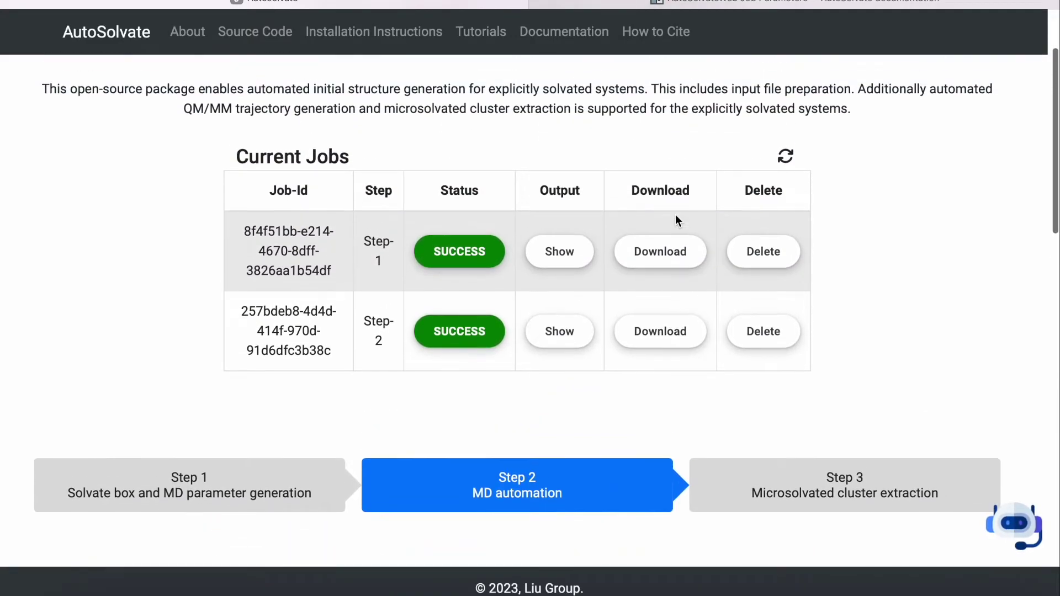
click(666, 352)
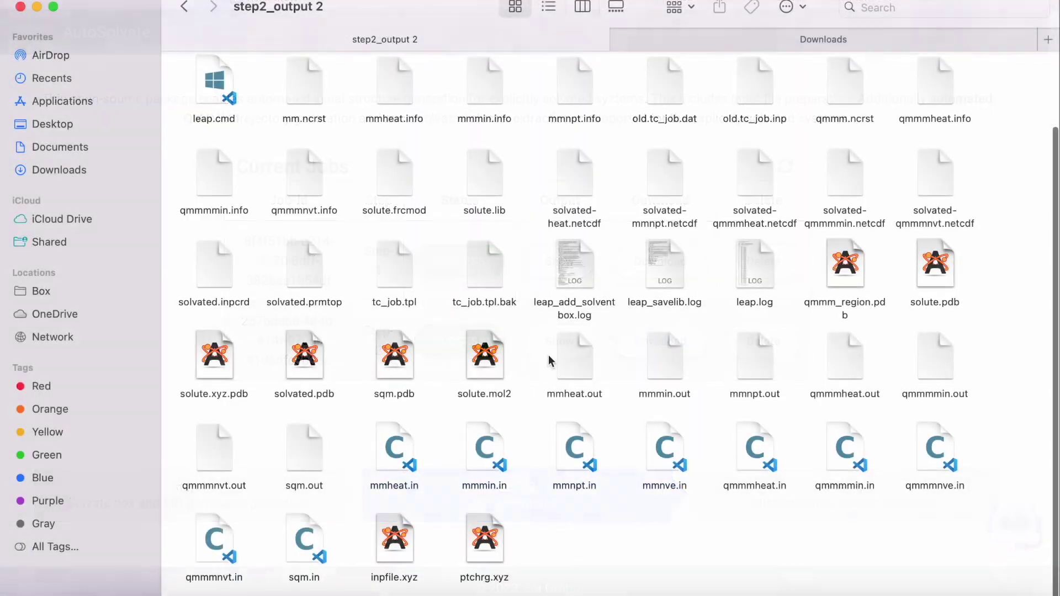
drag(546, 356, 951, 370)
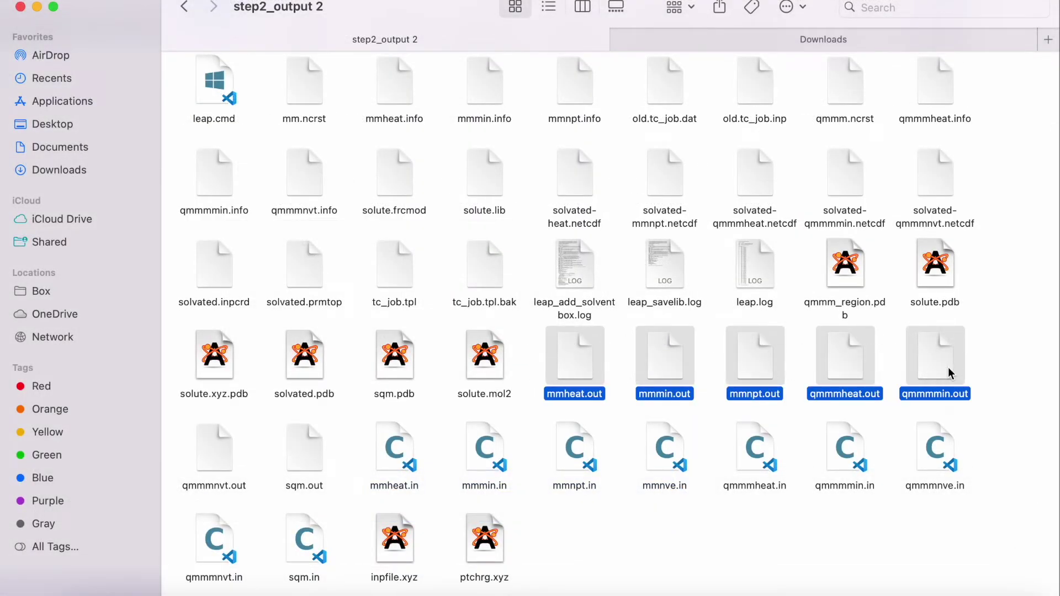
drag(286, 455, 193, 448)
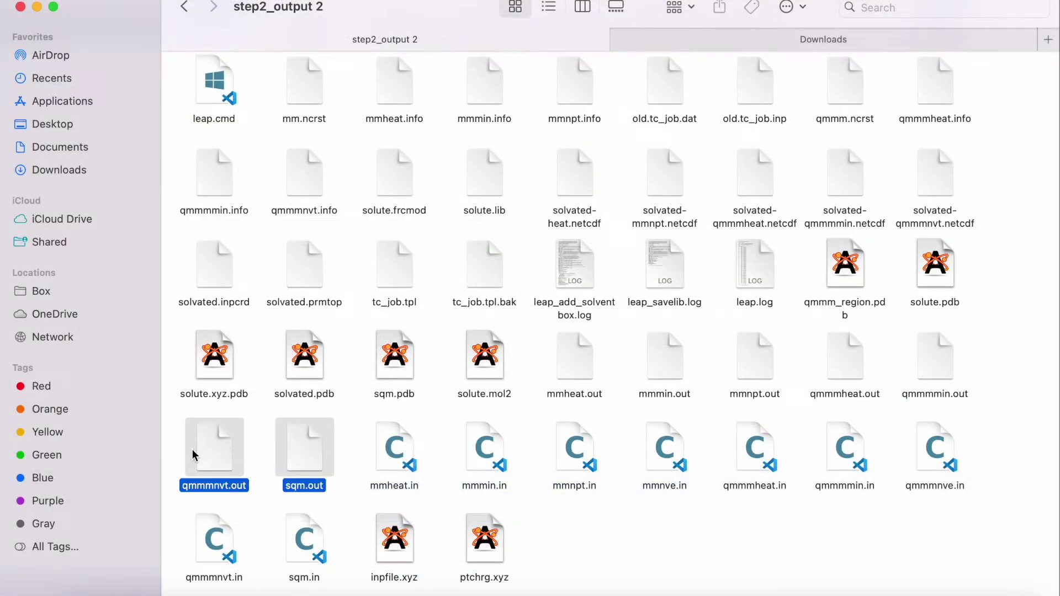
click(345, 459)
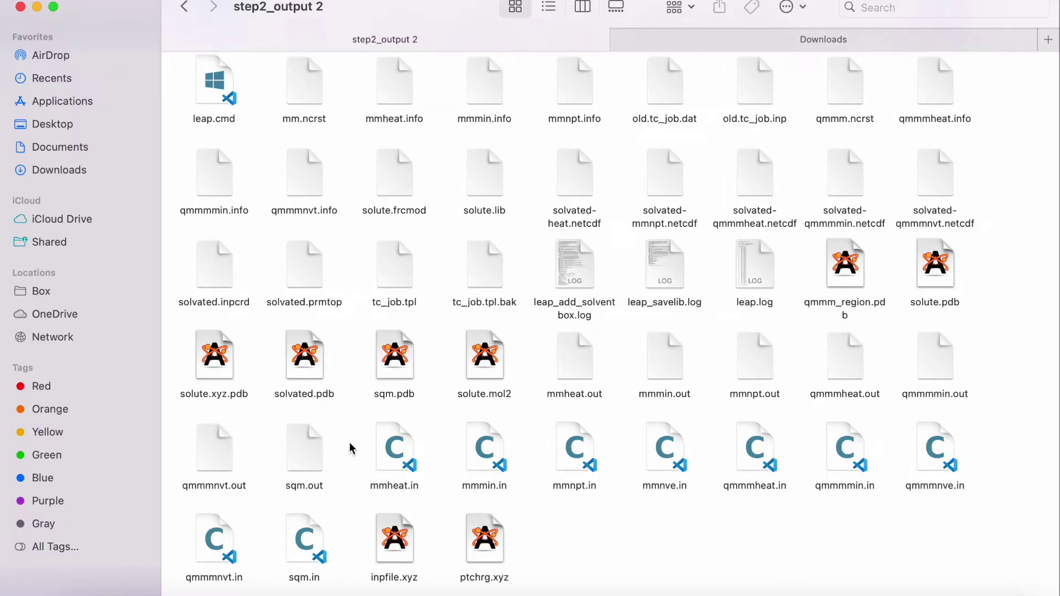
scroll(349, 448, up, 3)
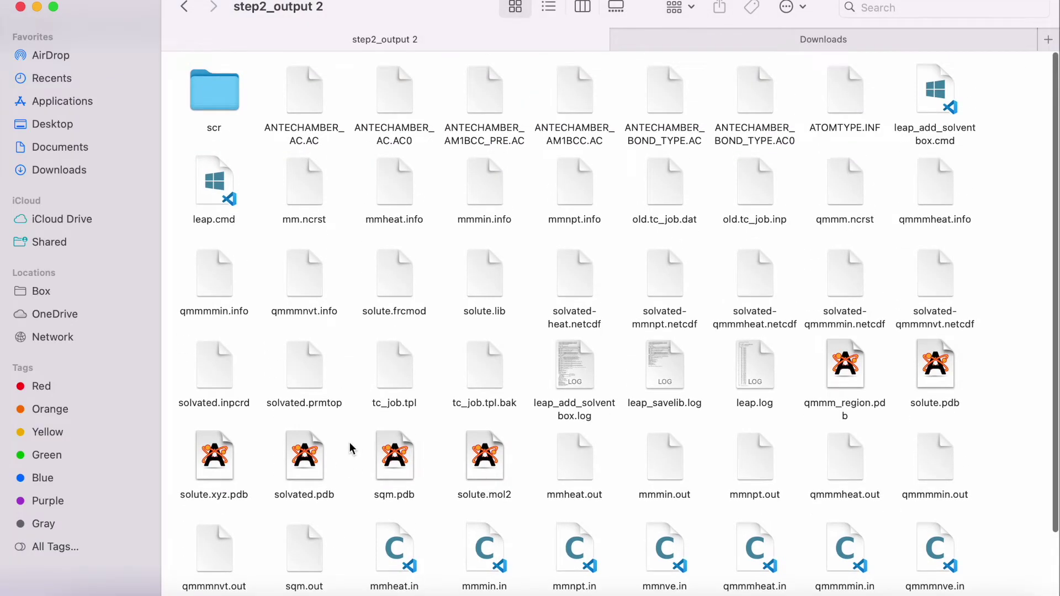
drag(533, 266, 935, 281)
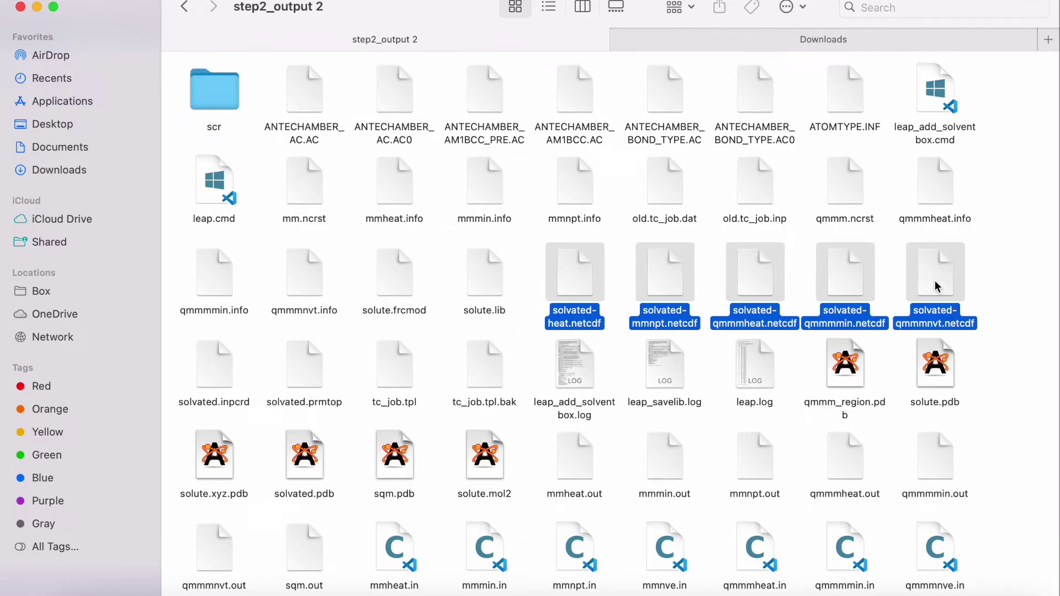
click(993, 290)
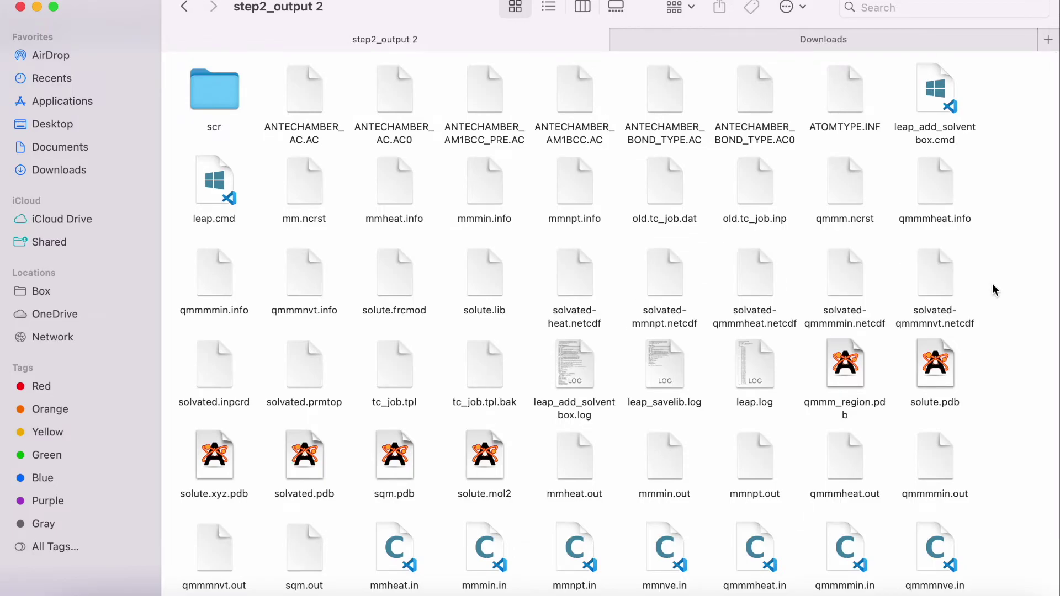
scroll(992, 290, down, 2)
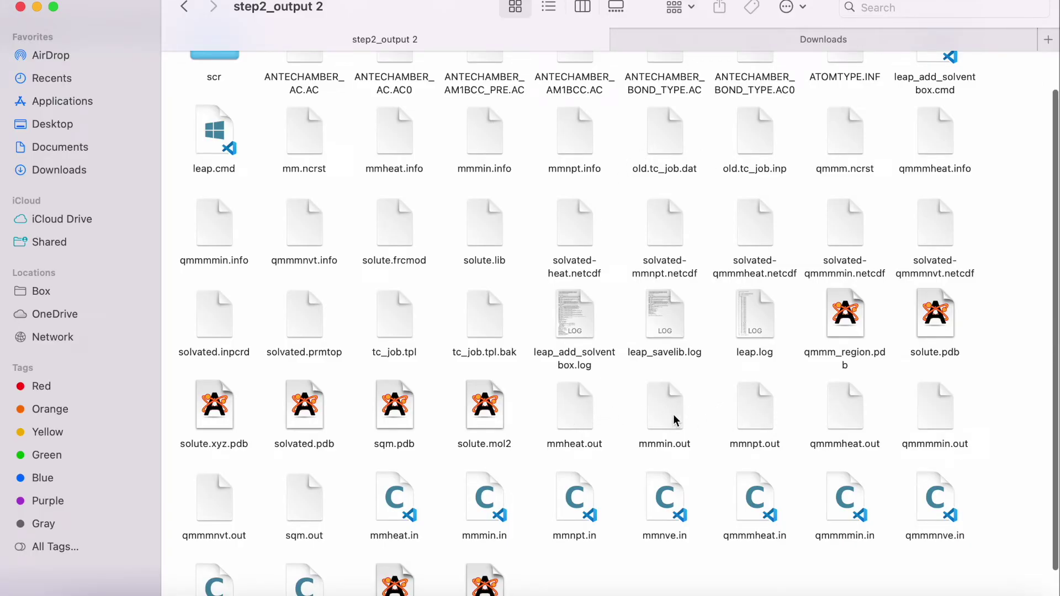
click(669, 414)
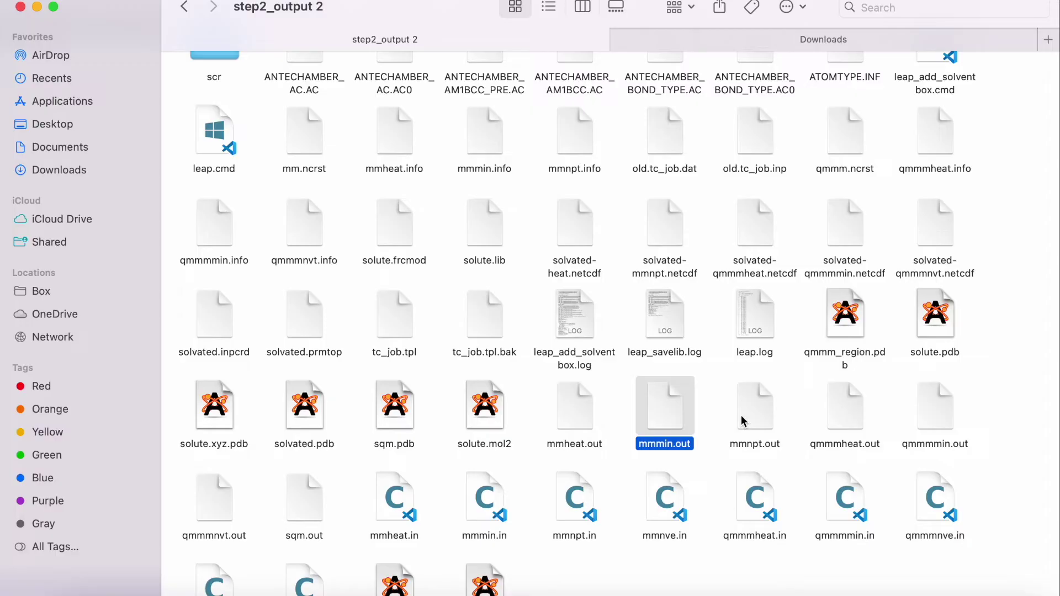
click(937, 418)
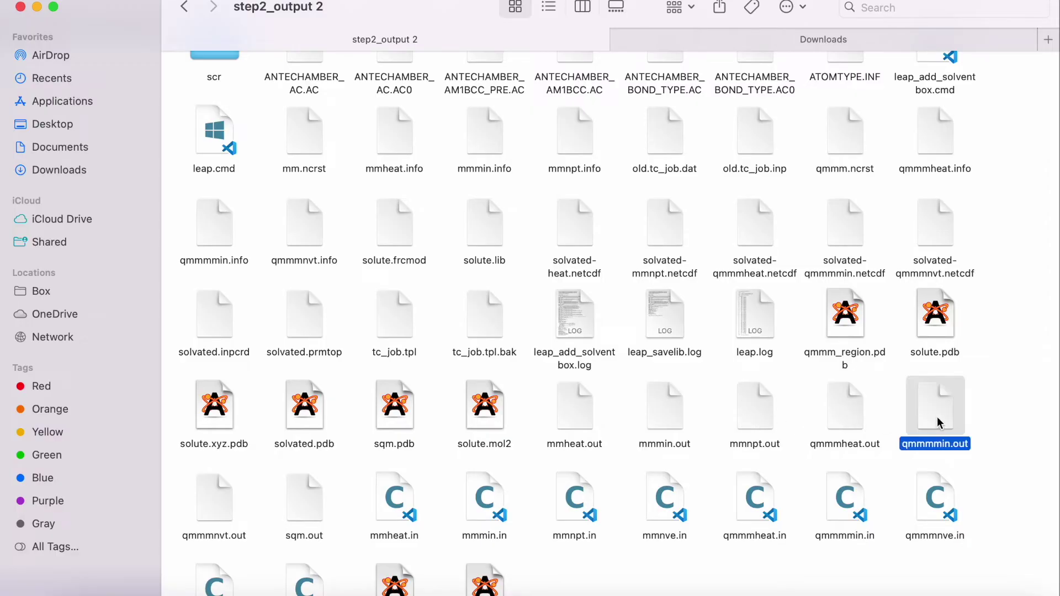
click(1003, 416)
click(307, 312)
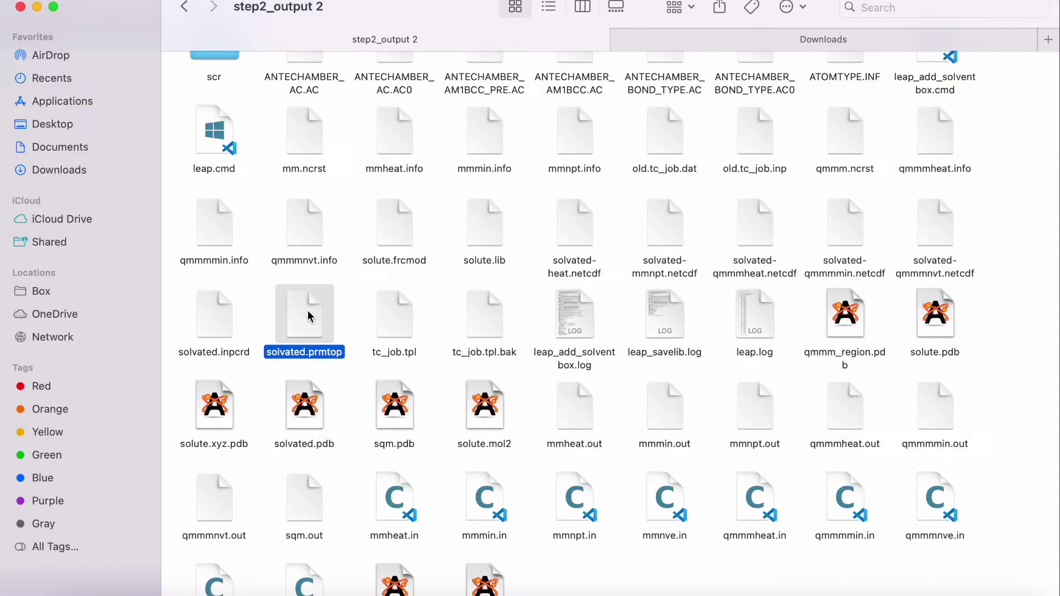
scroll(307, 310, down, 3)
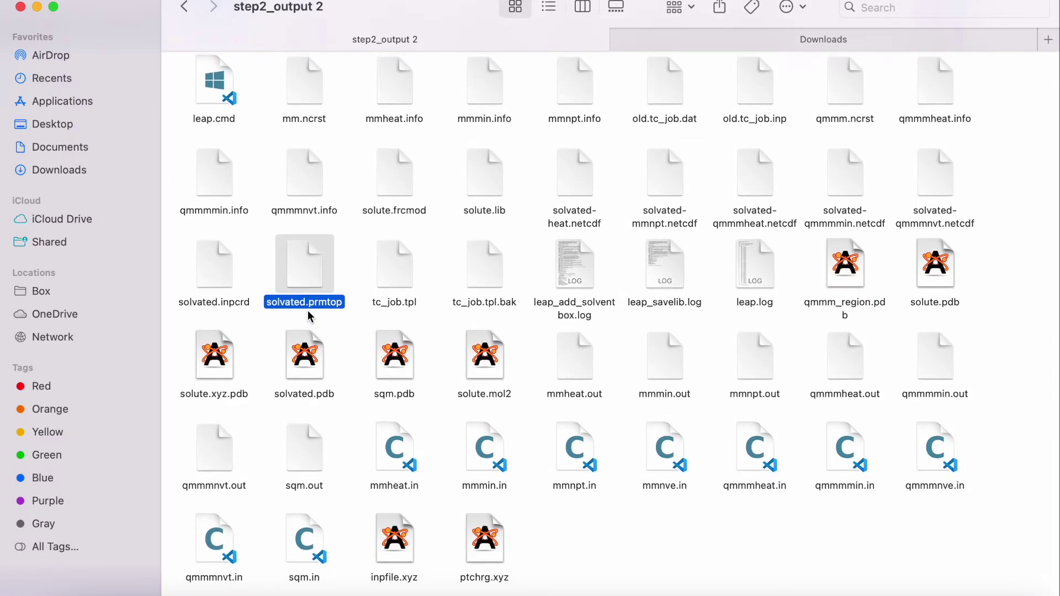
scroll(307, 310, up, 3)
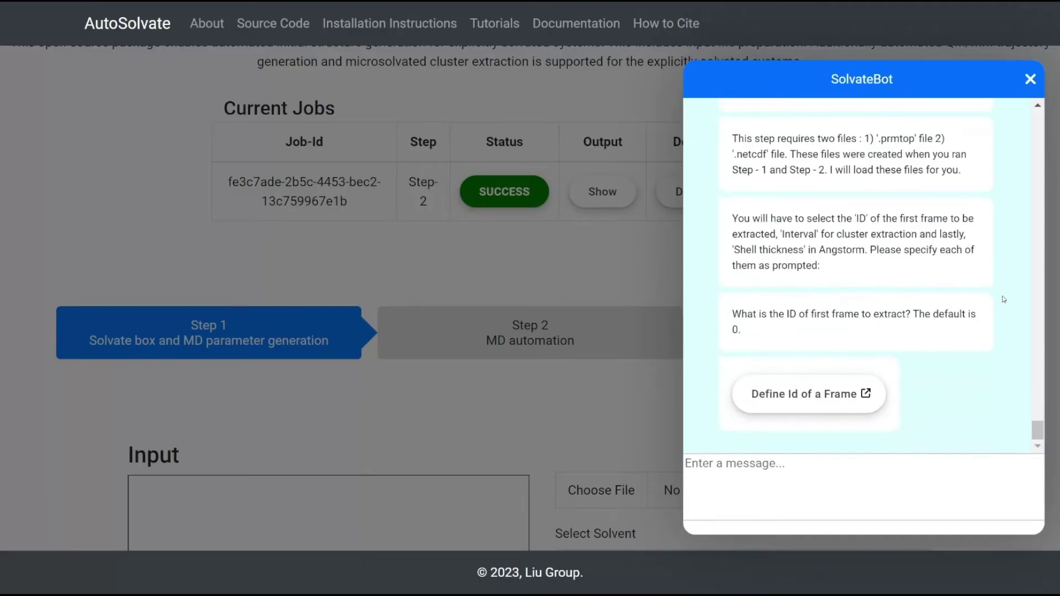
Scroll the SolvateBot chat down to the Step-3 first-frame ID prompt
scroll(1003, 300, down, 2)
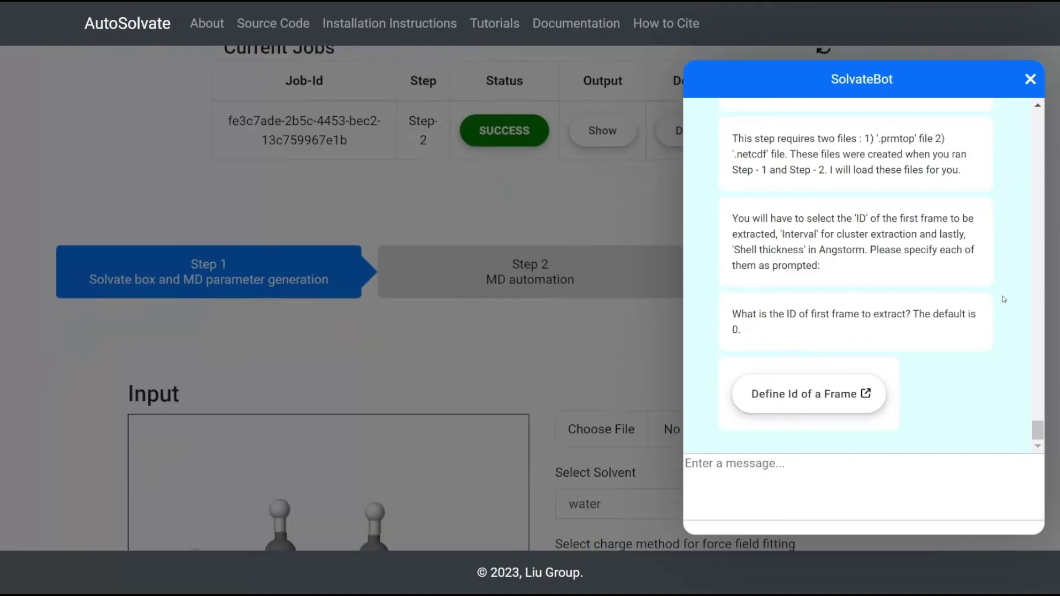
Answer SolvateBot with first frame 0, interval 2, shell thickness 4.0, and confirm Yes
click(871, 479)
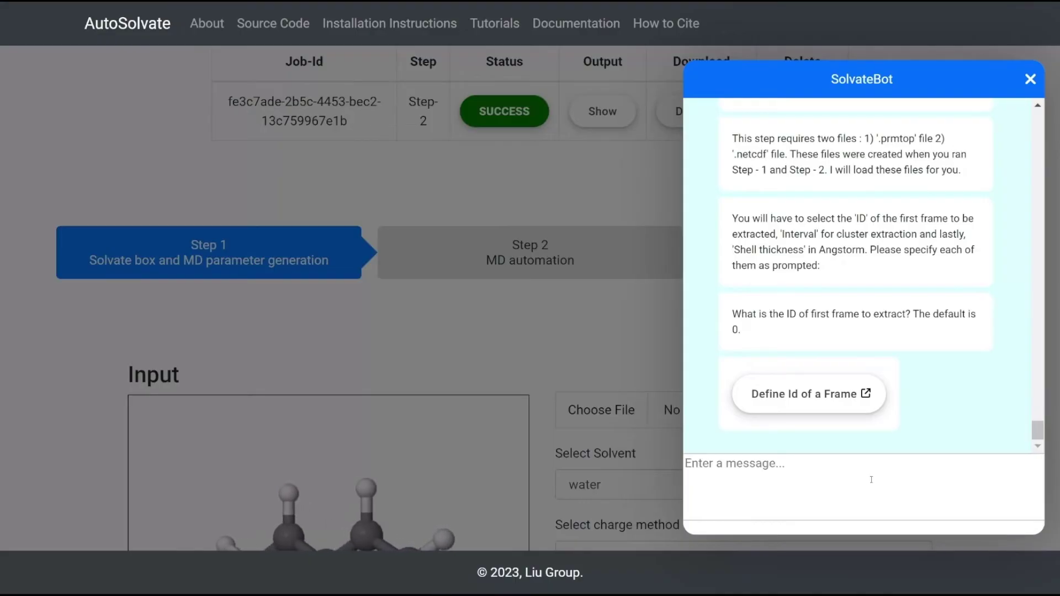
text(0)
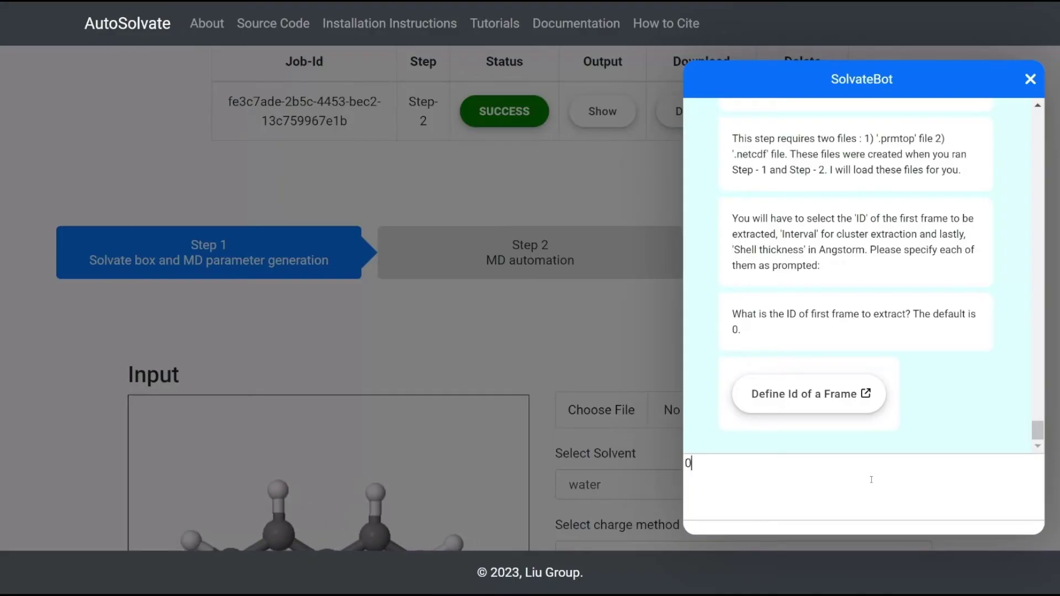
key(Return)
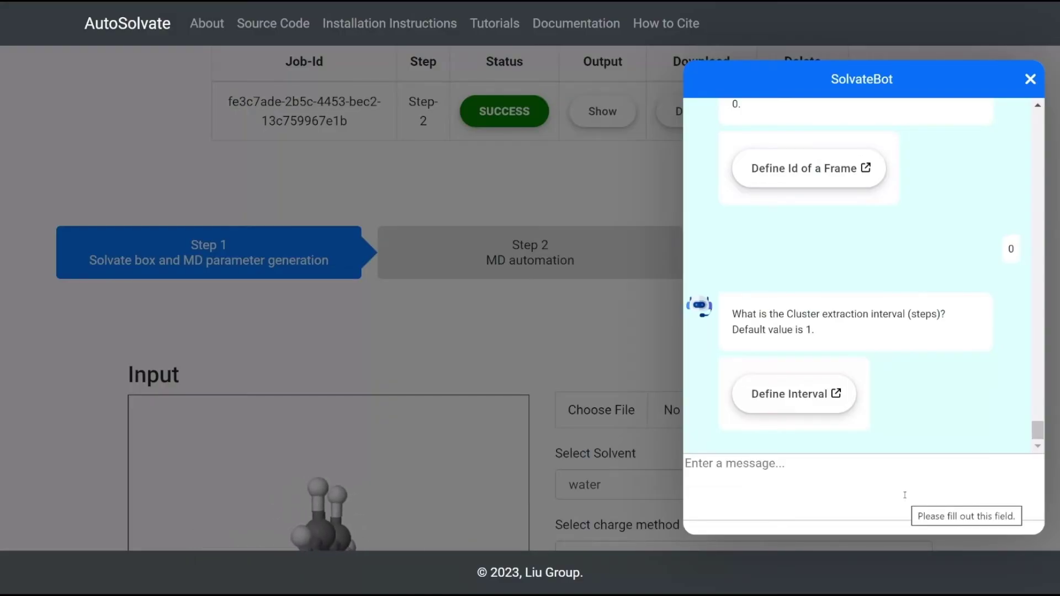
text(2)
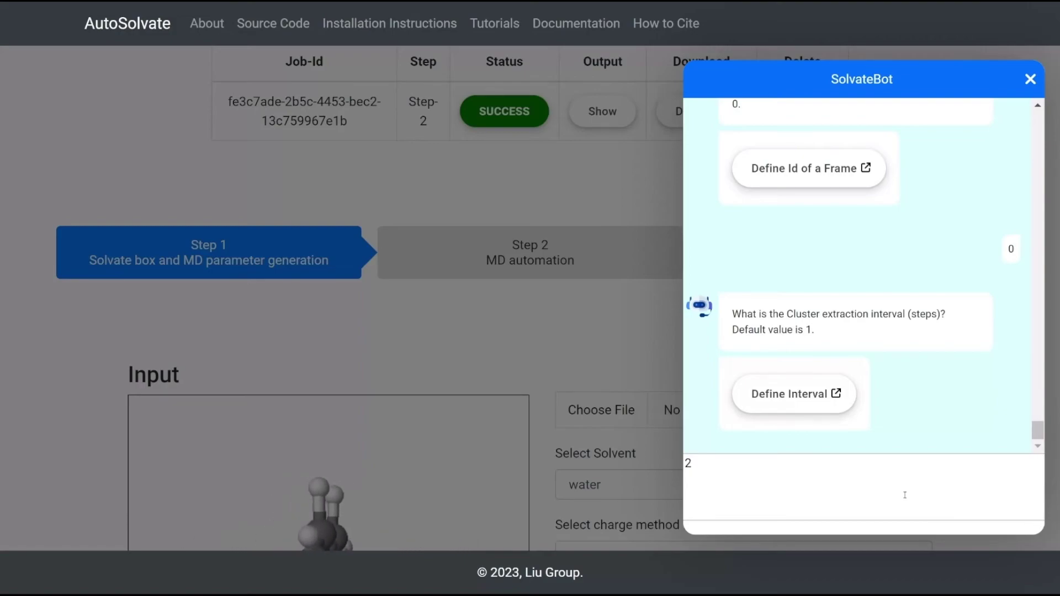
key(Return)
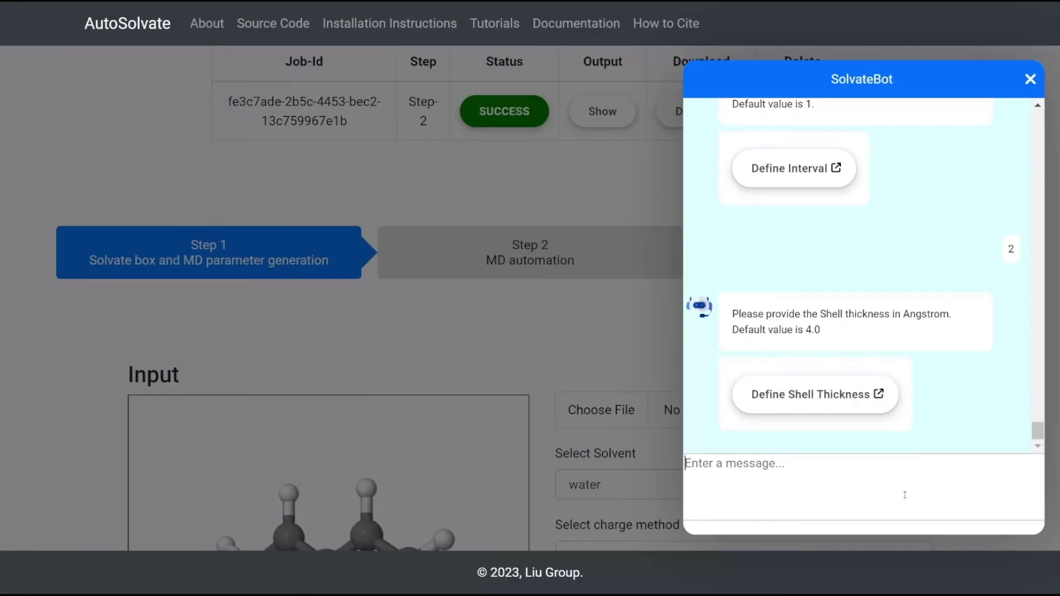
text(4.0)
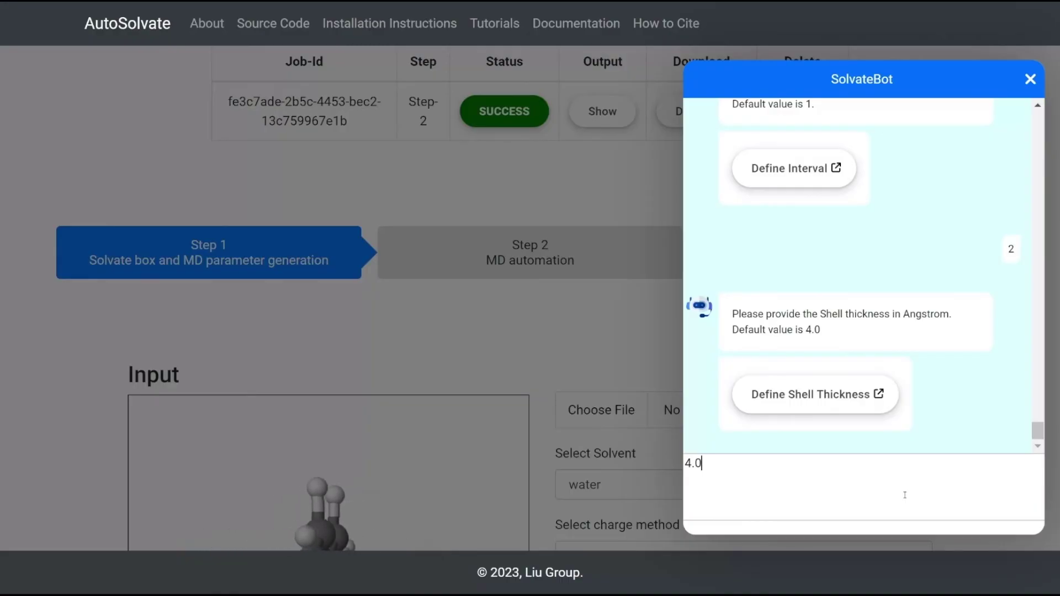
key(Return)
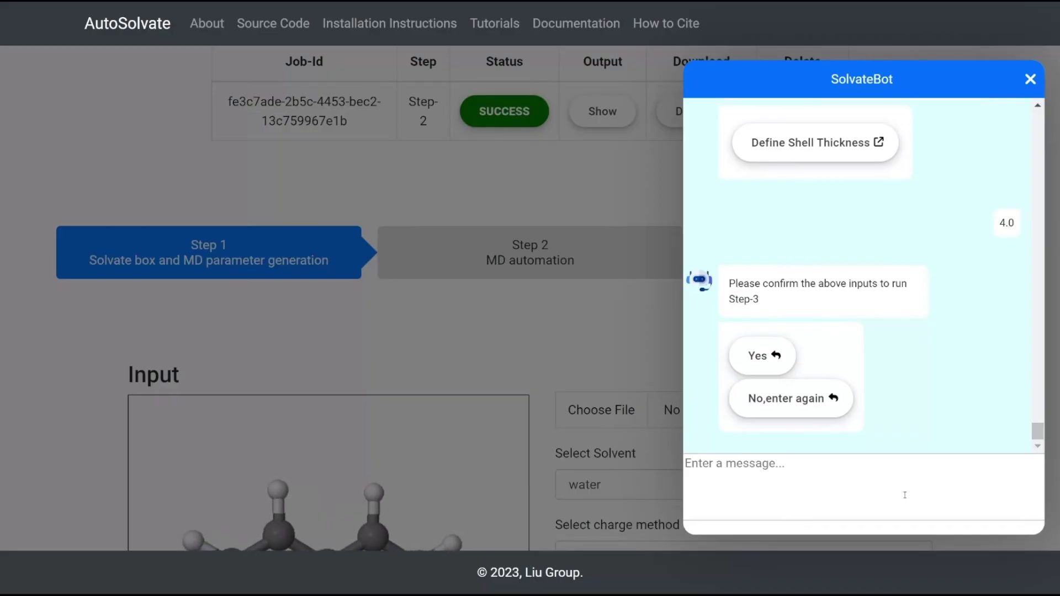
text(Yes)
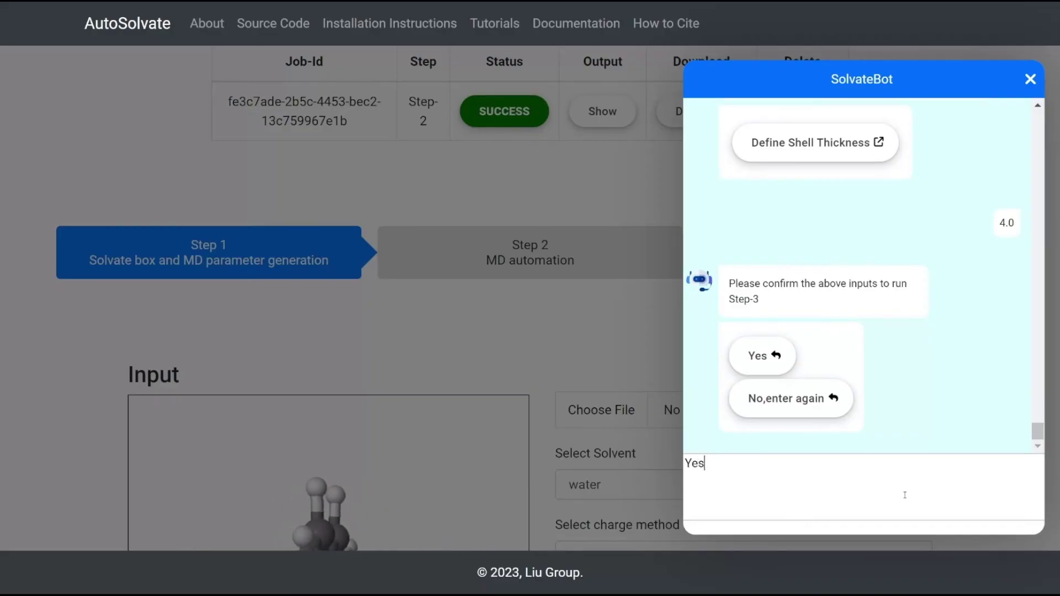
key(Return)
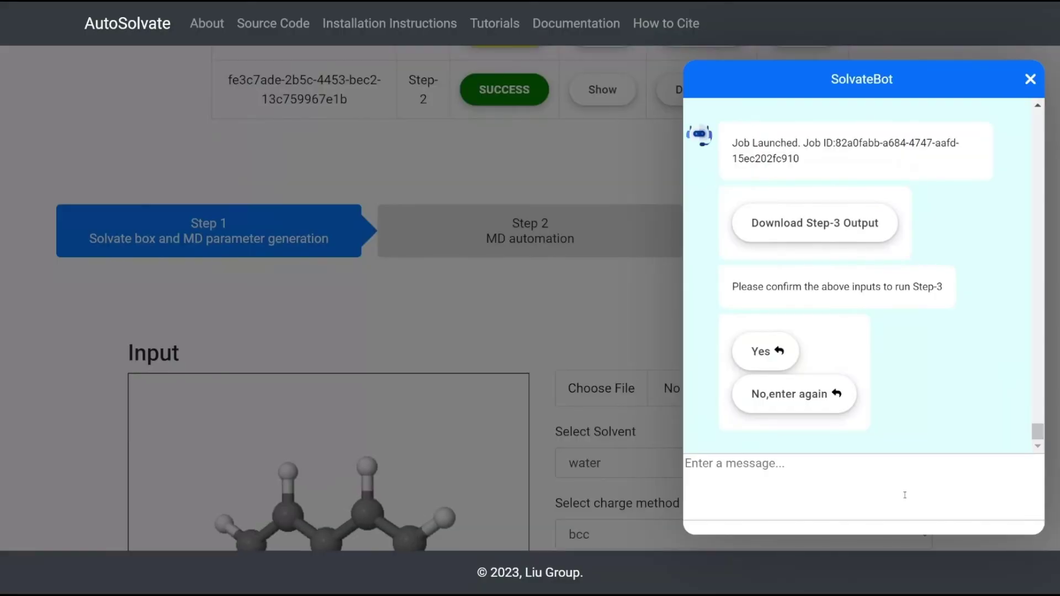
scroll(907, 117, up, 3)
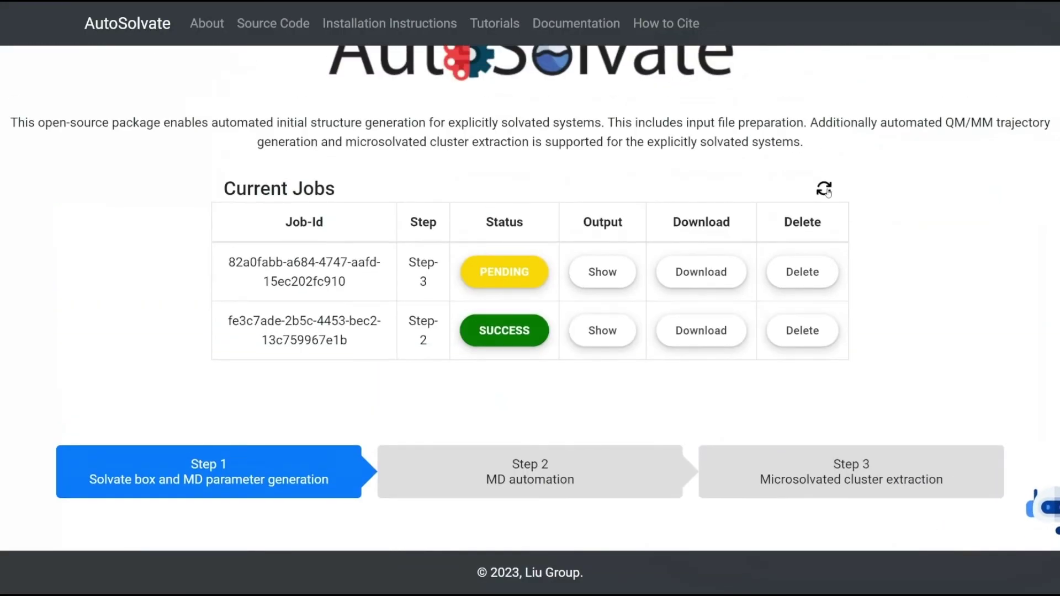
Refresh jobs, download the finished Step-3 output as step3_output.zip, and show it in its folder
click(824, 179)
scroll(831, 209, down, 5)
scroll(830, 210, up, 3)
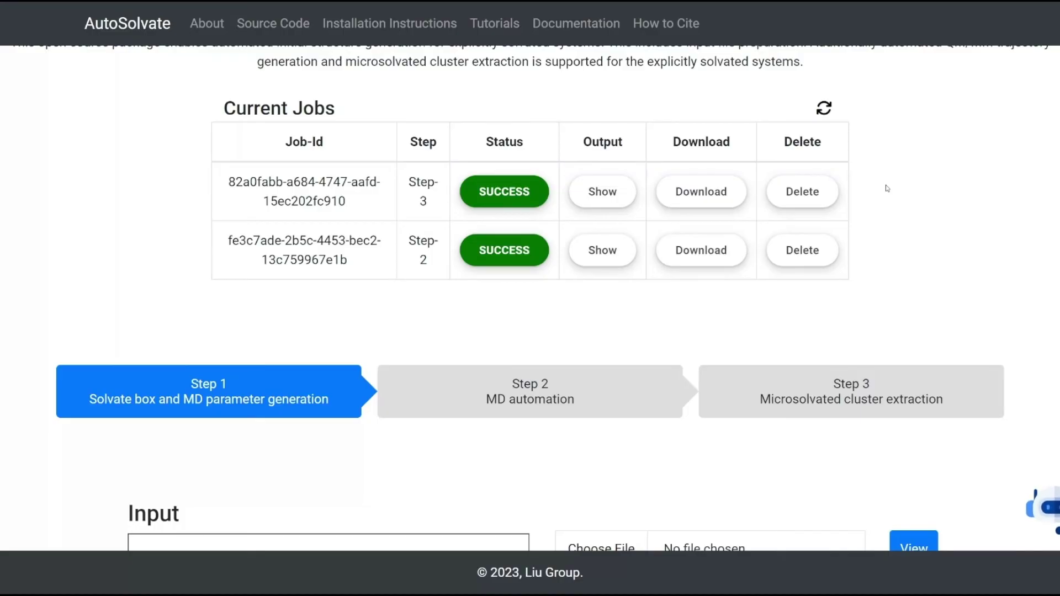
click(727, 193)
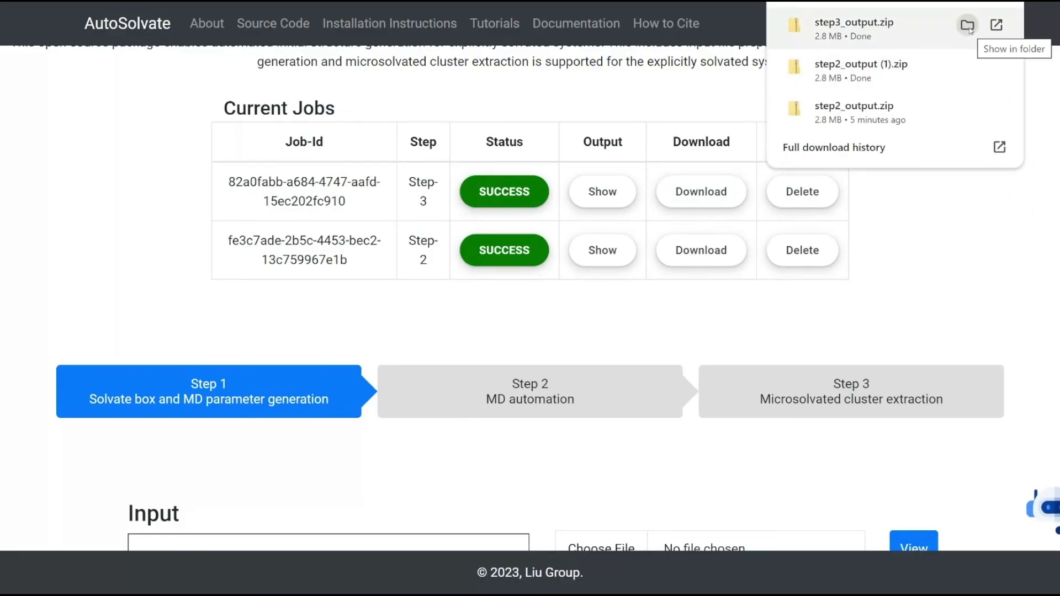
click(964, 28)
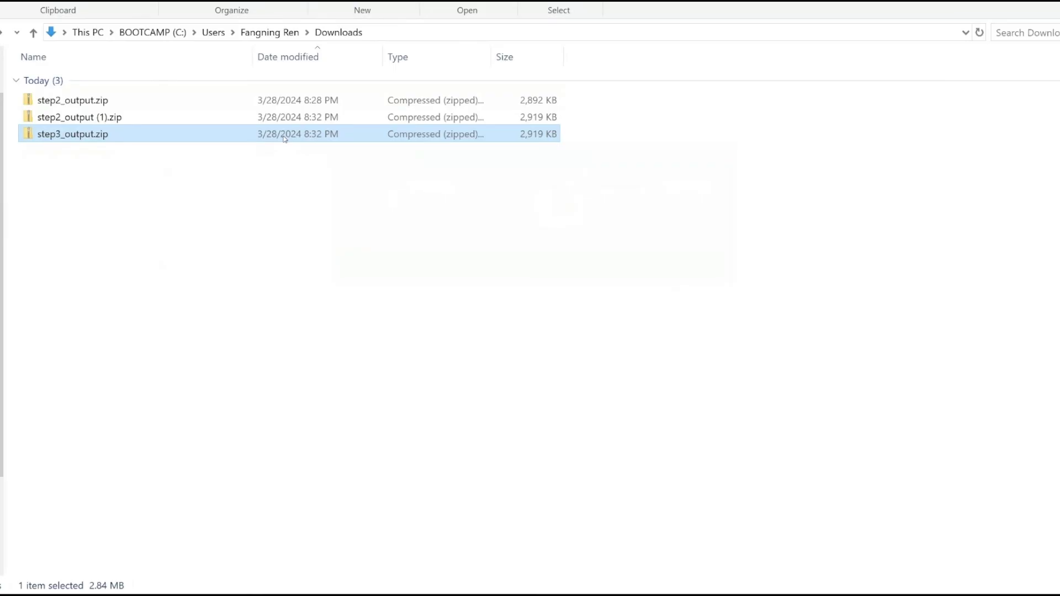
right_click(284, 139)
Extract step3_output.zip with 7-Zip into a step3_output folder and open it
mouse_move(331, 275)
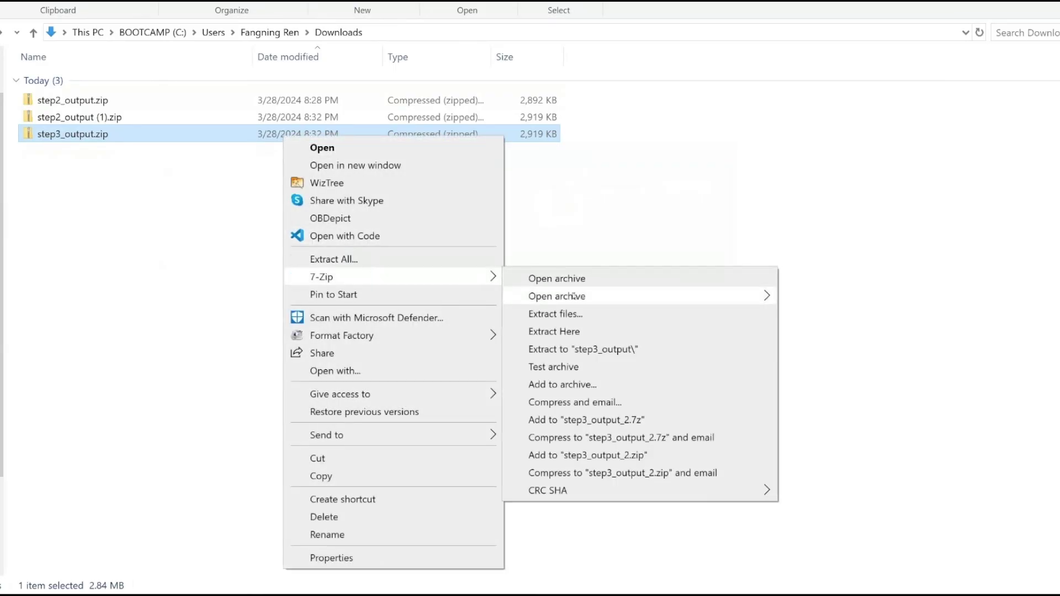
click(626, 350)
double_click(480, 99)
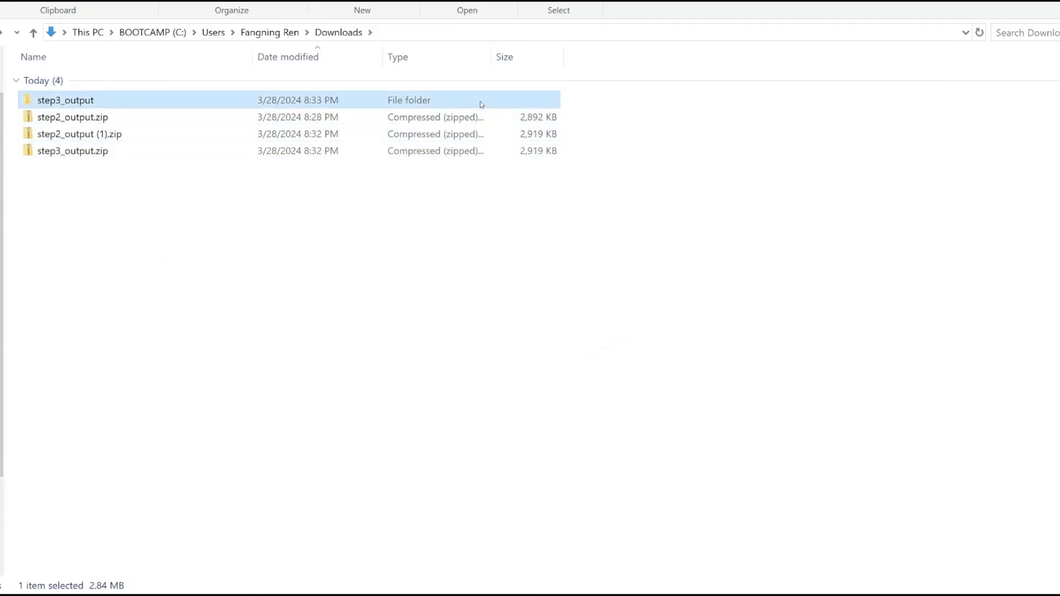
Open solvated-cutoutn-0.xyz in Avogadro and rotate the naphthalene water cluster
scroll(433, 338, down, 5)
click(396, 332)
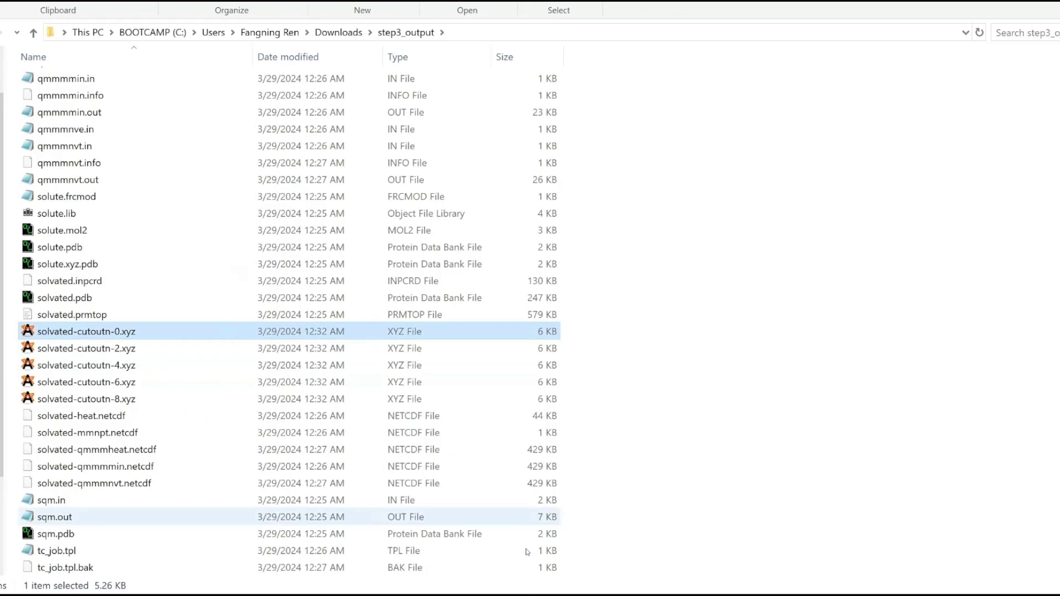
double_click(550, 334)
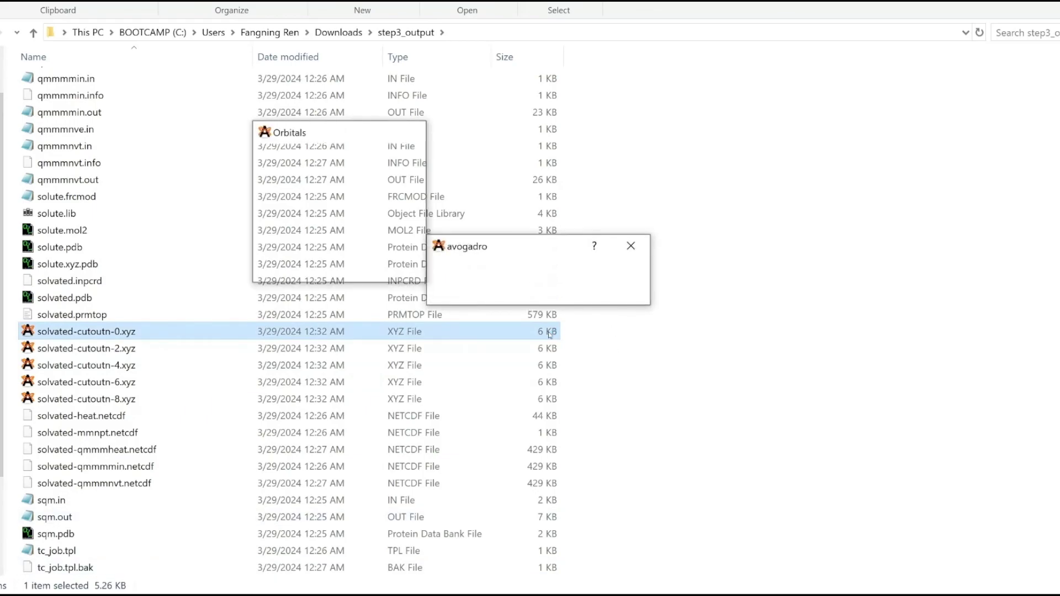
scroll(744, 263, up, 5)
scroll(743, 260, up, 2)
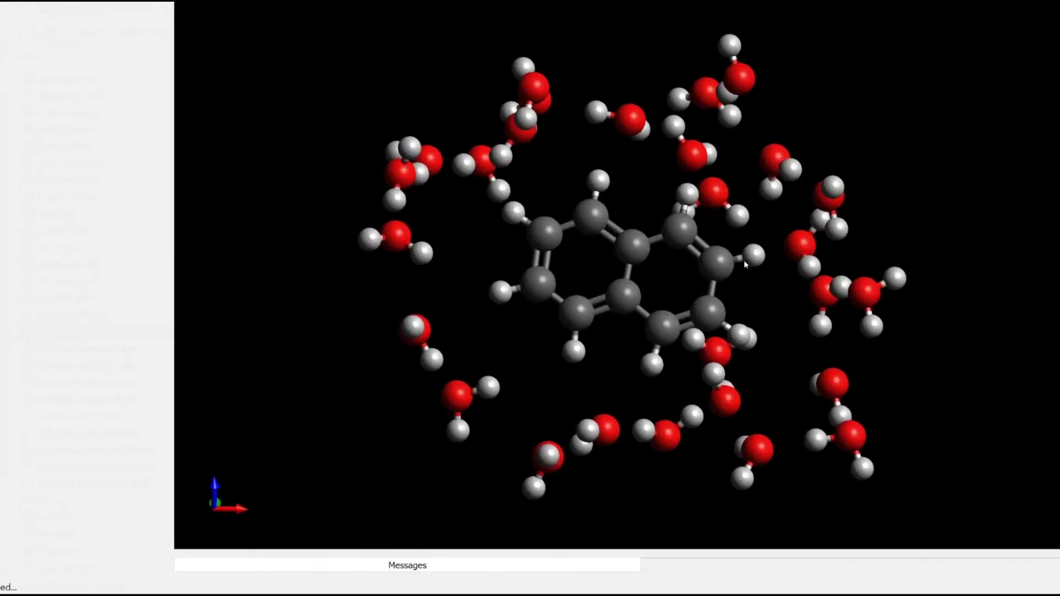
drag(744, 260, 491, 356)
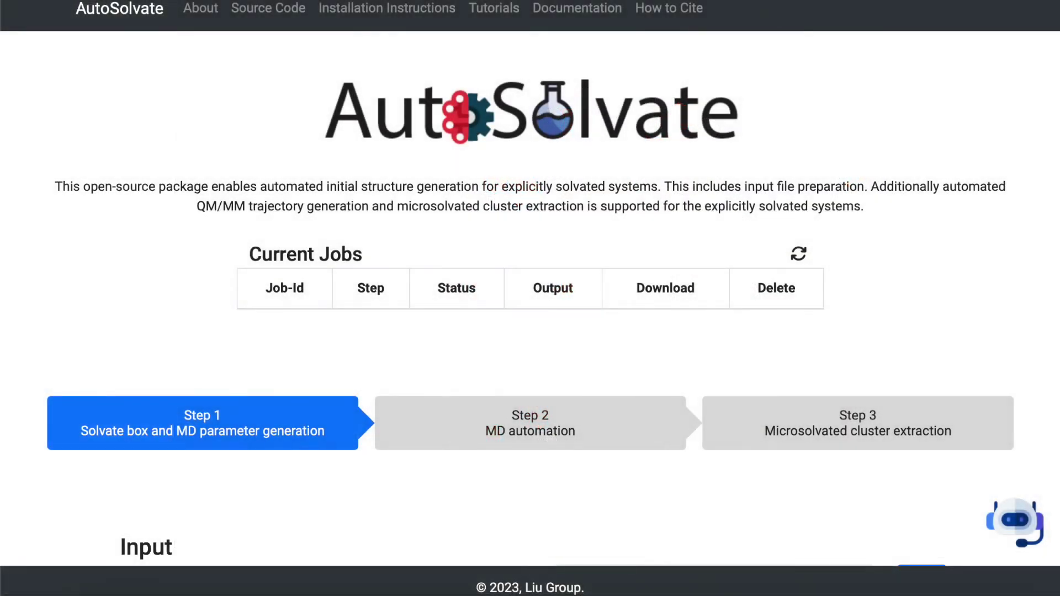